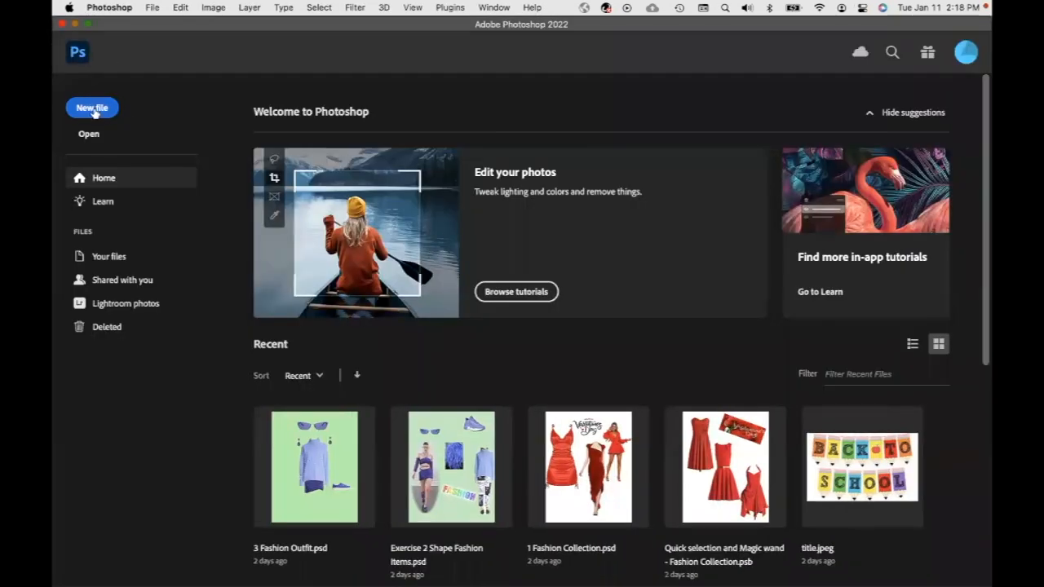
Create a new Letter-size print document, 8.5 x 11 inches, with the resolution set to 72 pixels/inch
click(92, 107)
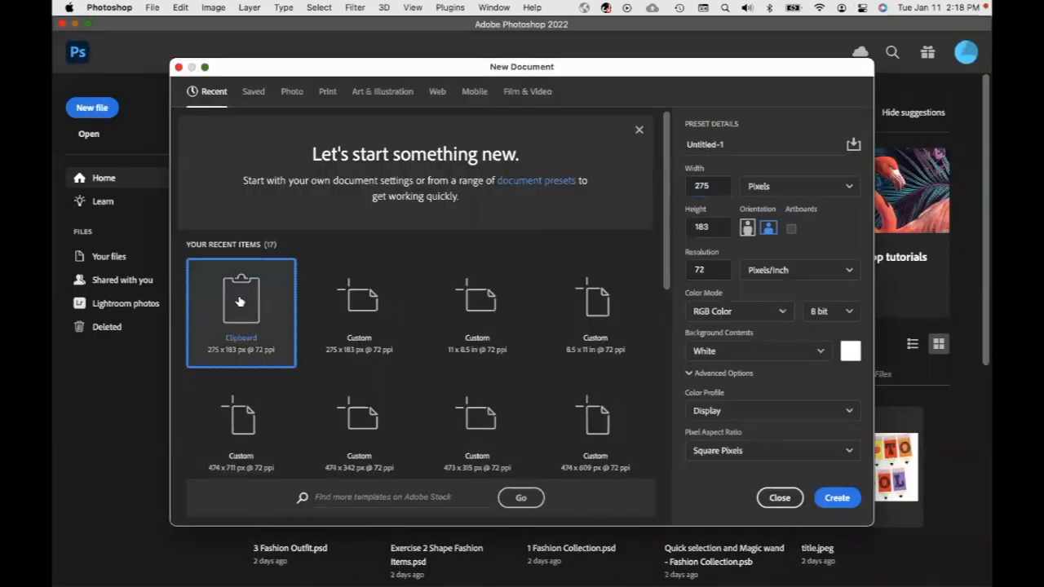
click(327, 93)
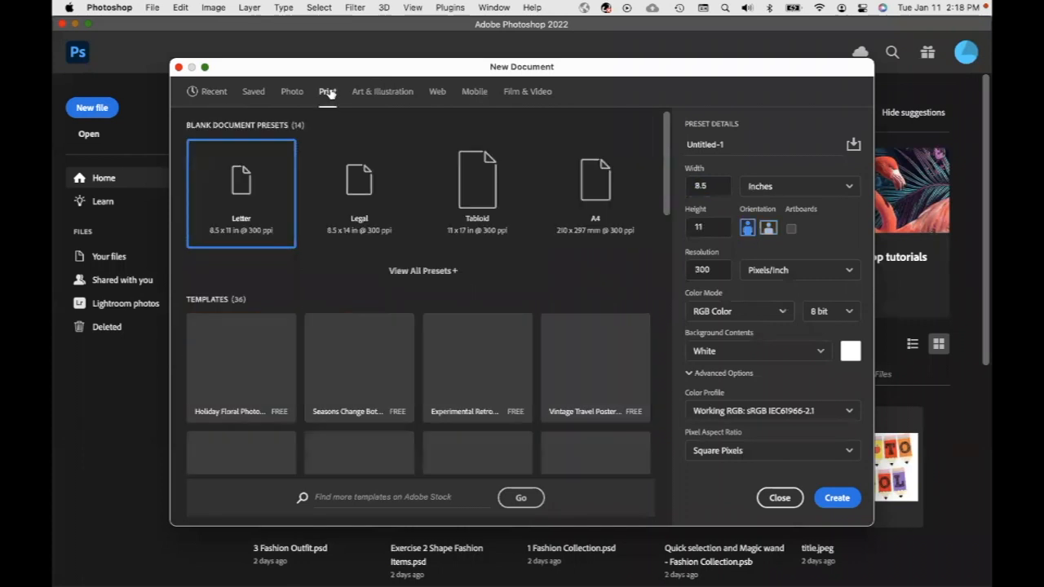
click(708, 271)
text(72)
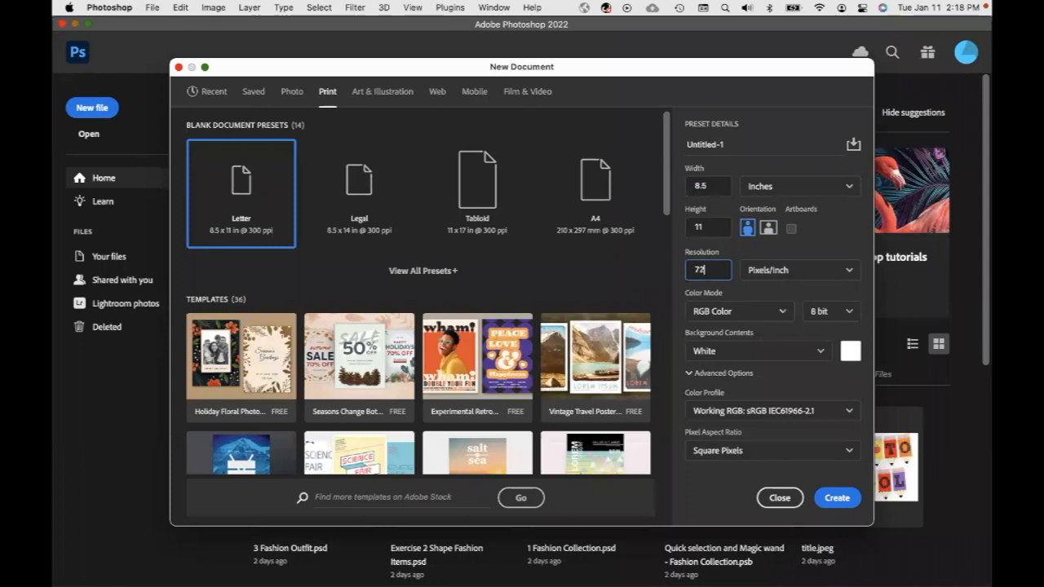
click(838, 499)
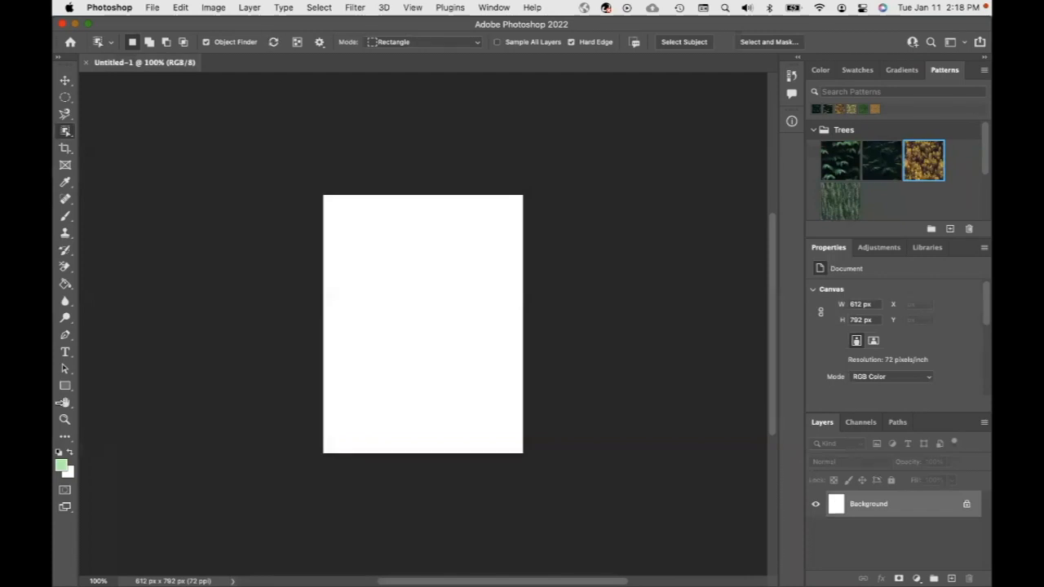
click(64, 420)
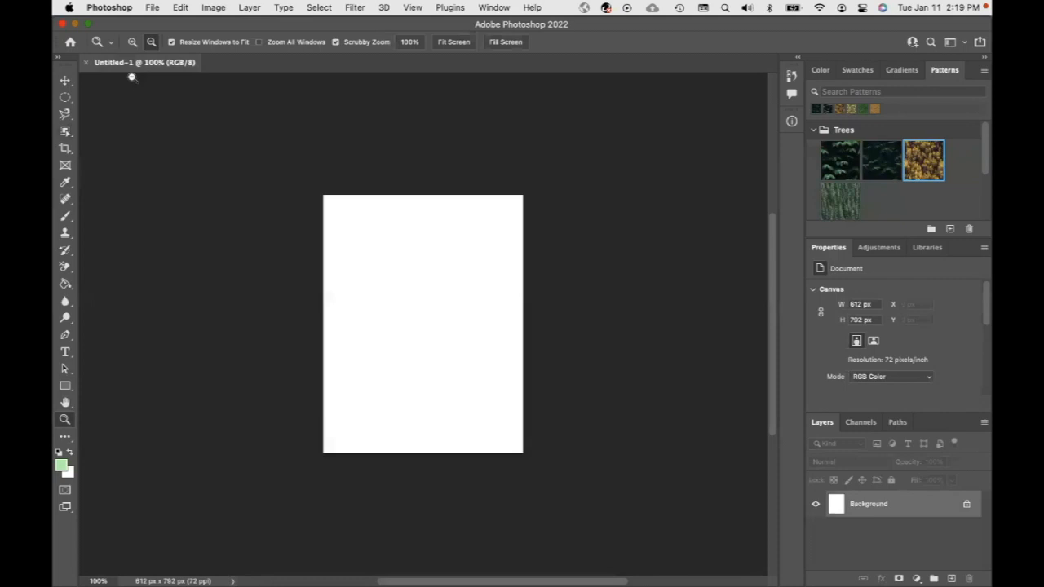
click(132, 42)
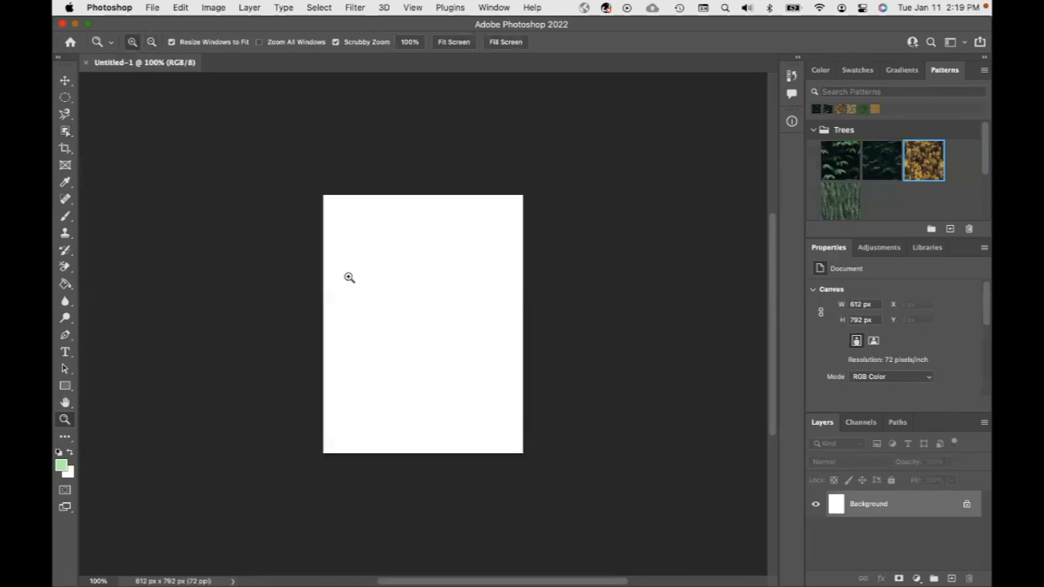
key(super+equal)
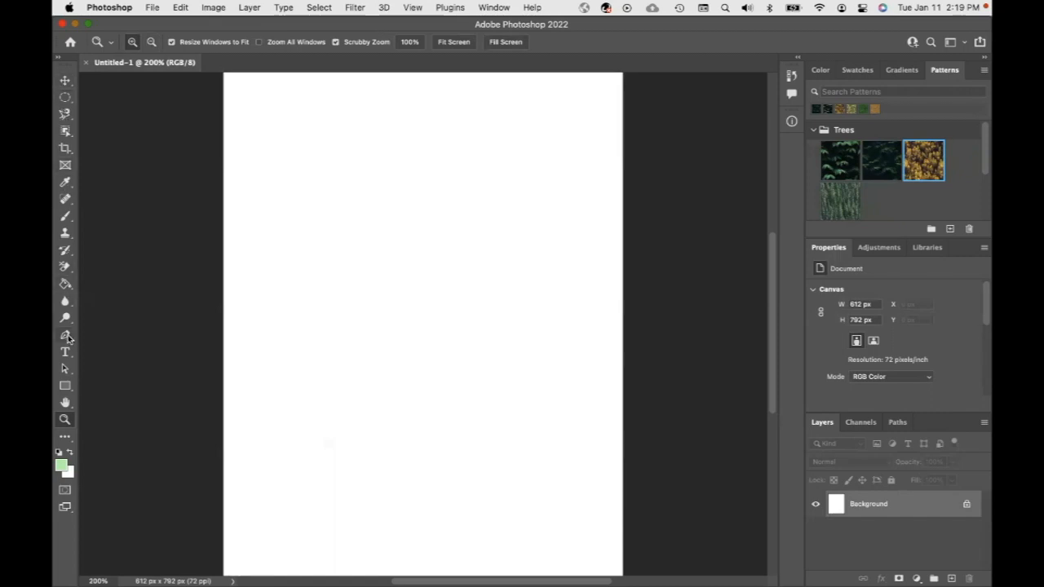
click(66, 132)
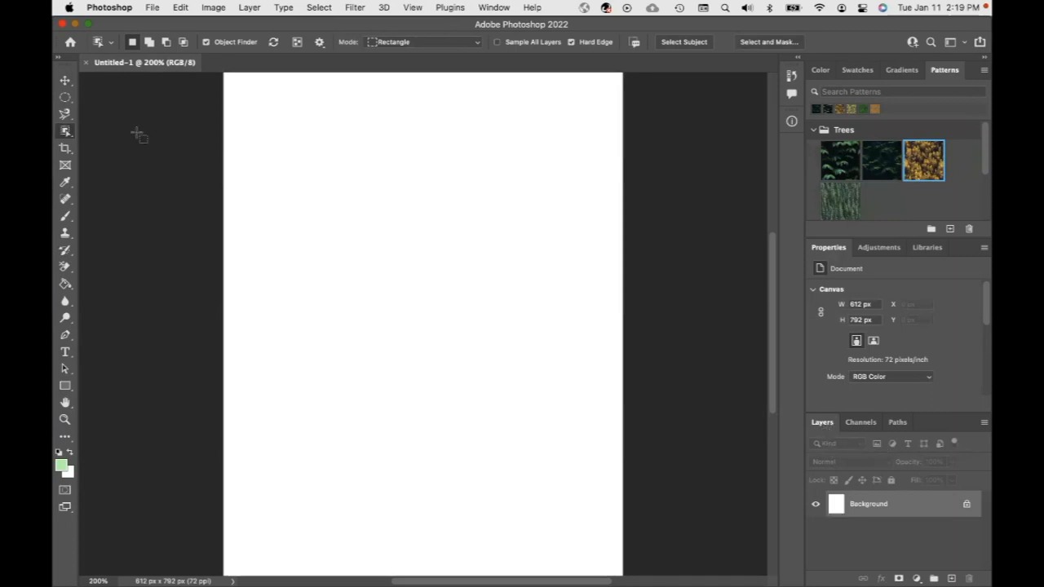
click(66, 133)
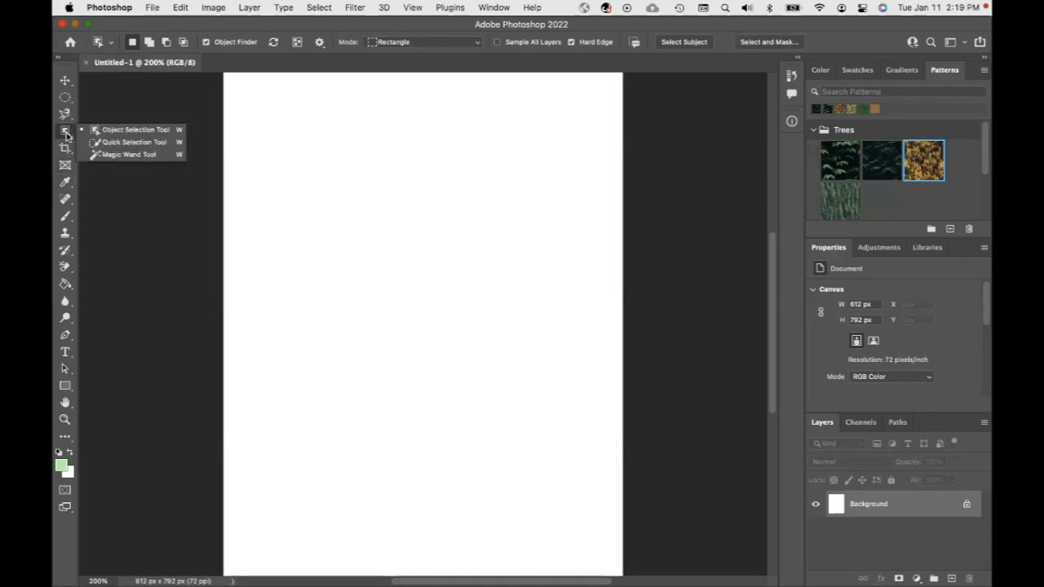
click(68, 116)
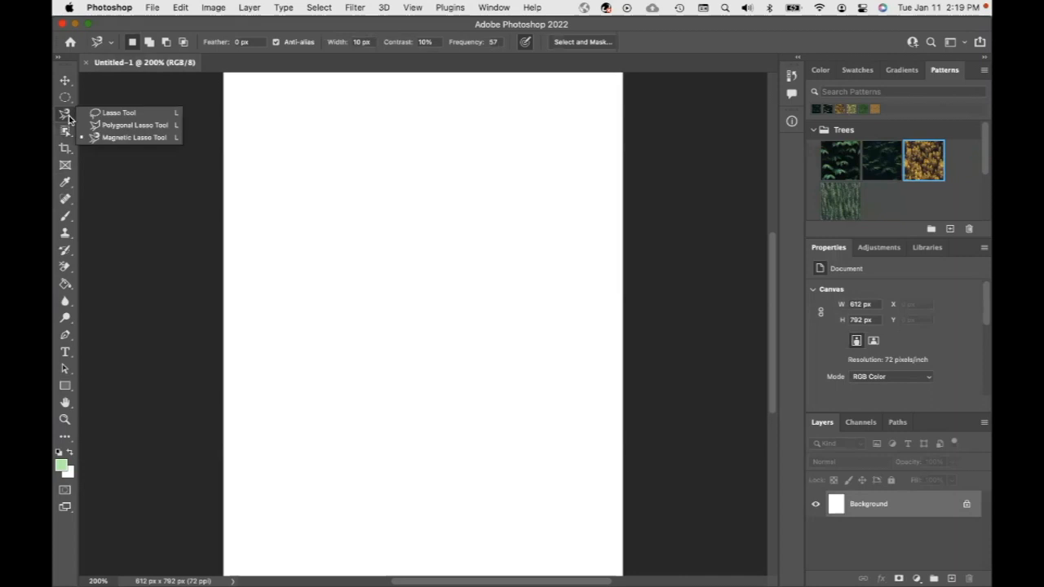
Draw a rectangular marquee selection with a 10 px feather in the upper middle of the page
click(66, 98)
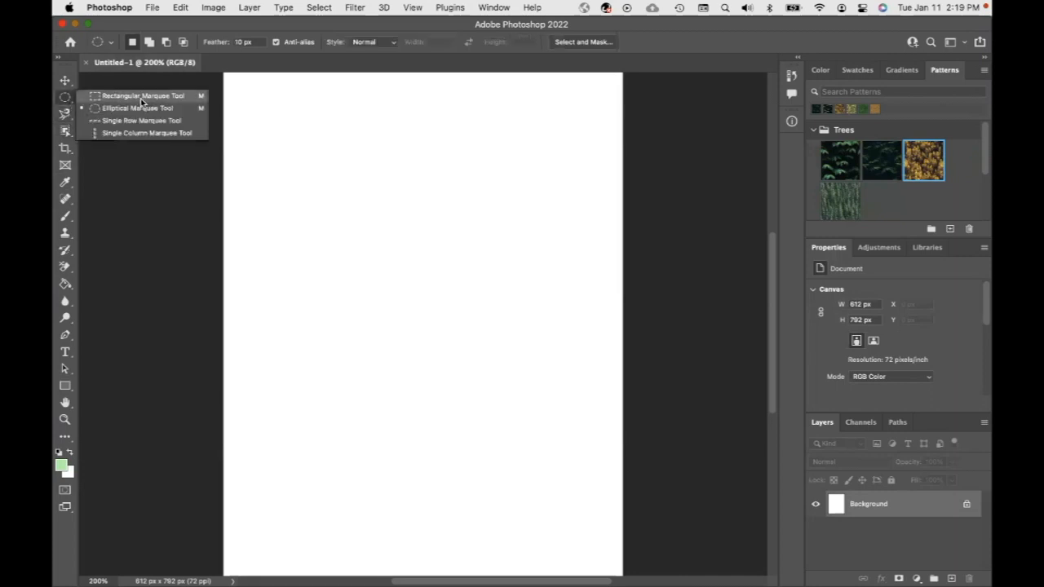
click(138, 98)
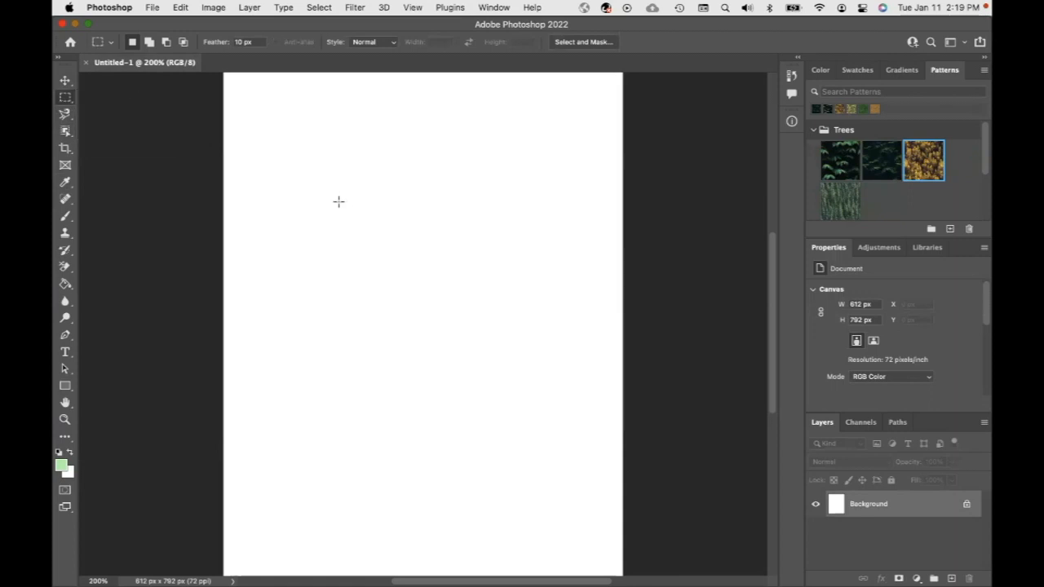
drag(307, 189, 563, 376)
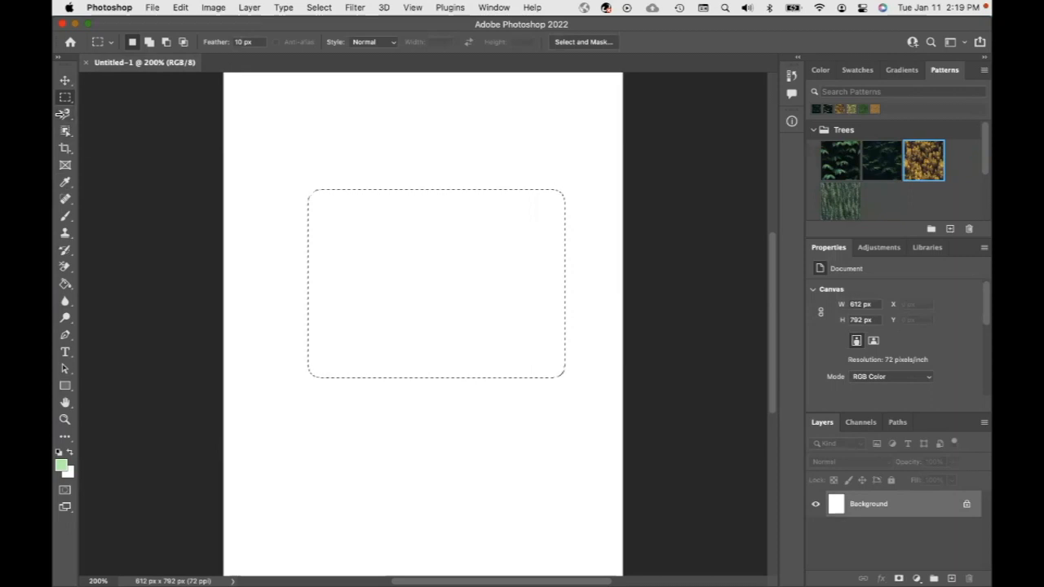
Select a wide rectangle with 0 px feather across the page's upper part and fill it with the light green foreground color
click(244, 42)
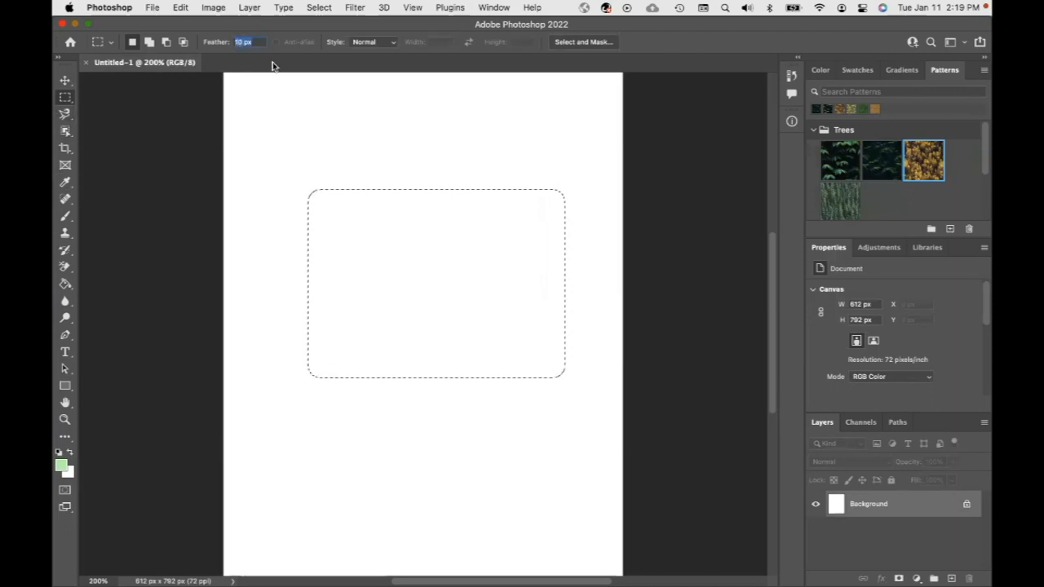
text(0)
key(Return)
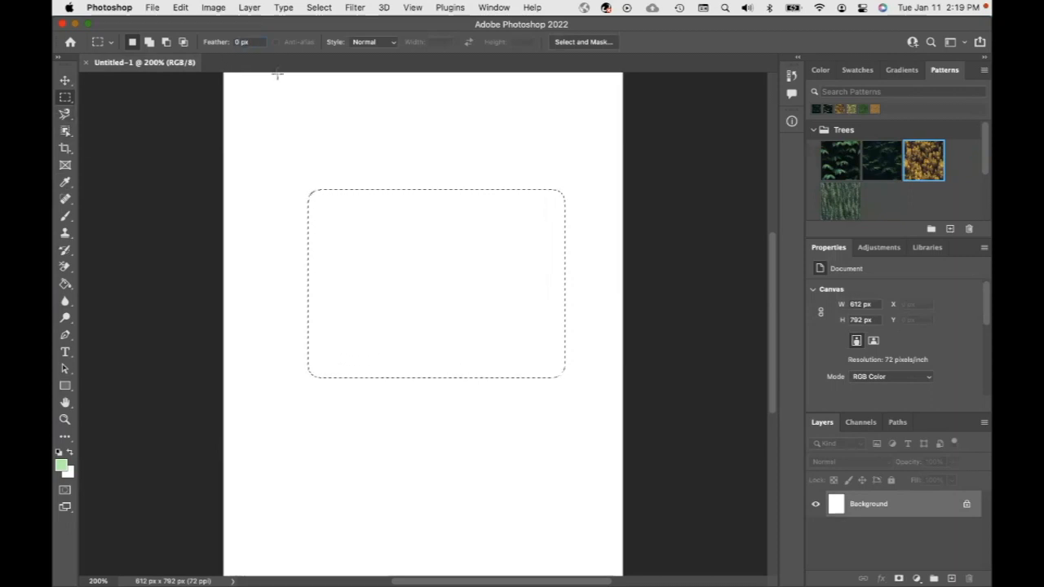
click(367, 150)
drag(250, 152, 582, 303)
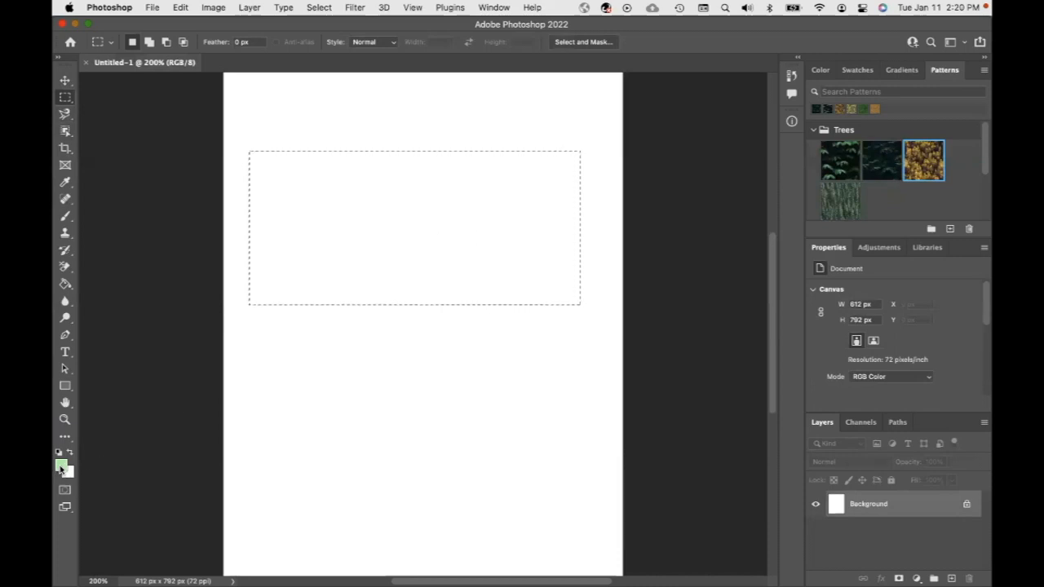
click(66, 285)
click(340, 204)
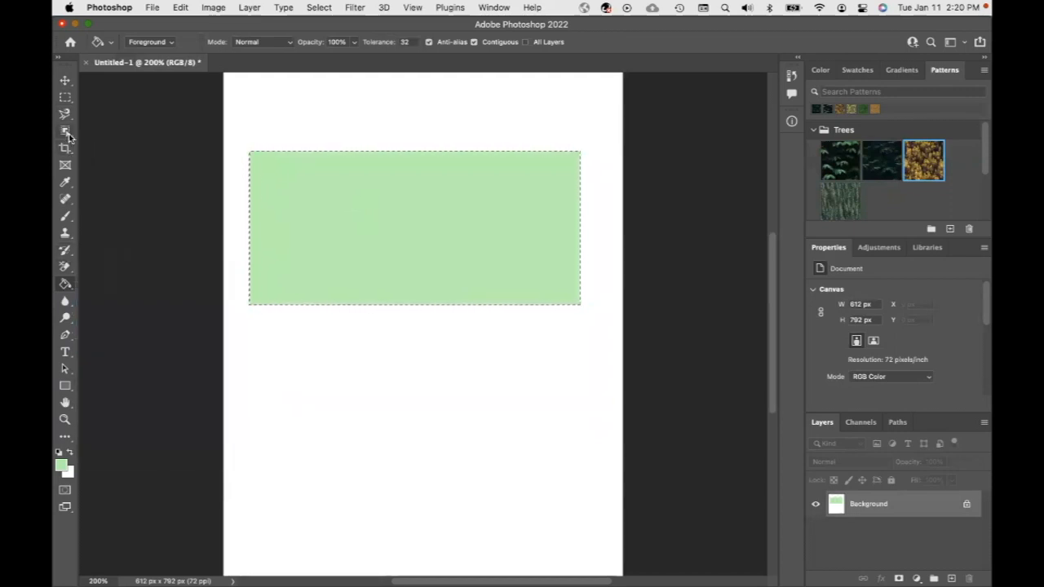
Draw an elliptical marquee selection with a 10 px feather below the green rectangle
click(70, 99)
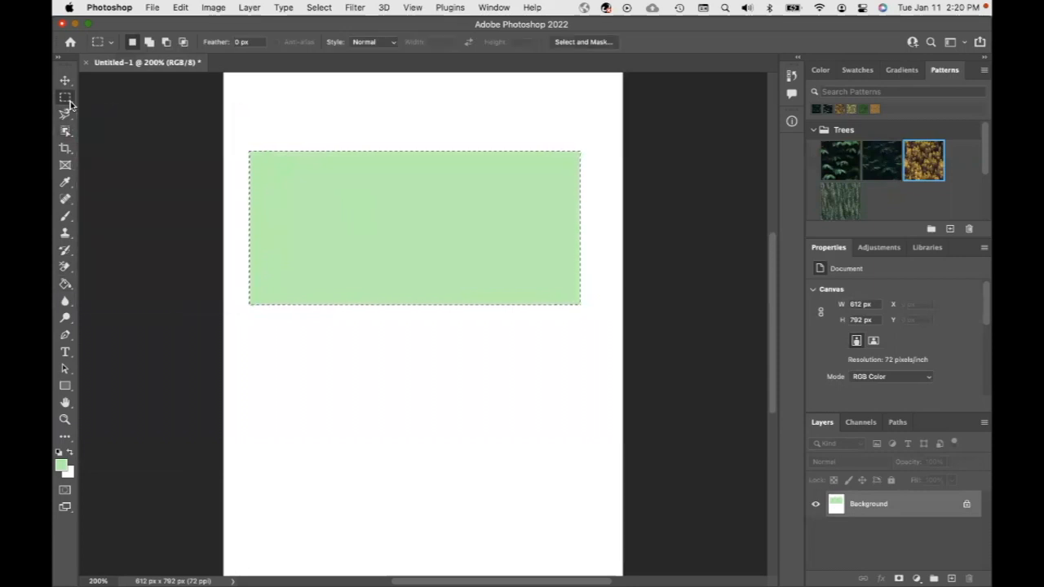
click(117, 109)
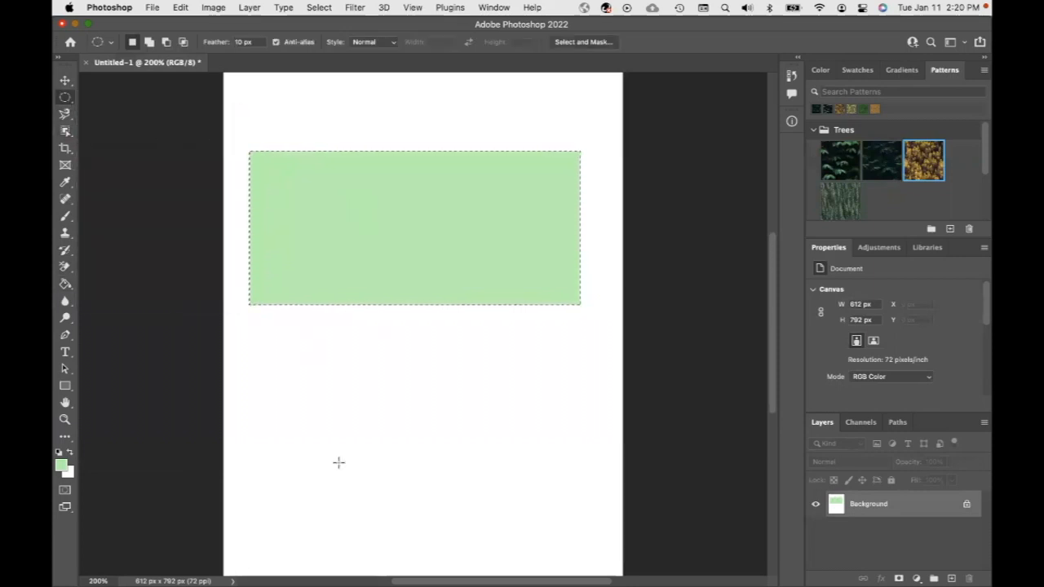
drag(303, 332, 527, 497)
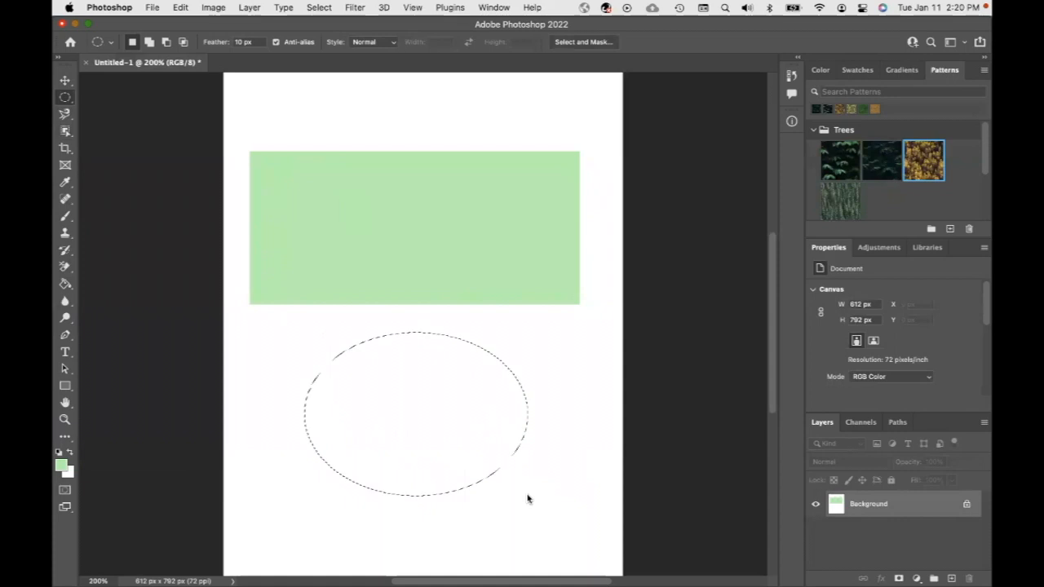
Set the foreground color to purple b36edb and fill the elliptical selection with it using the Paint Bucket
click(61, 467)
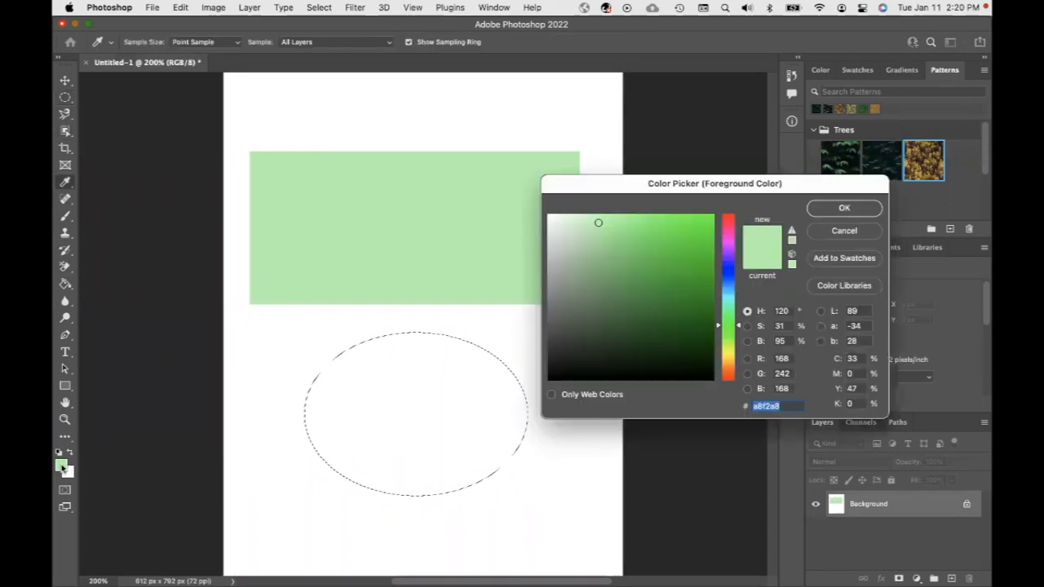
click(731, 254)
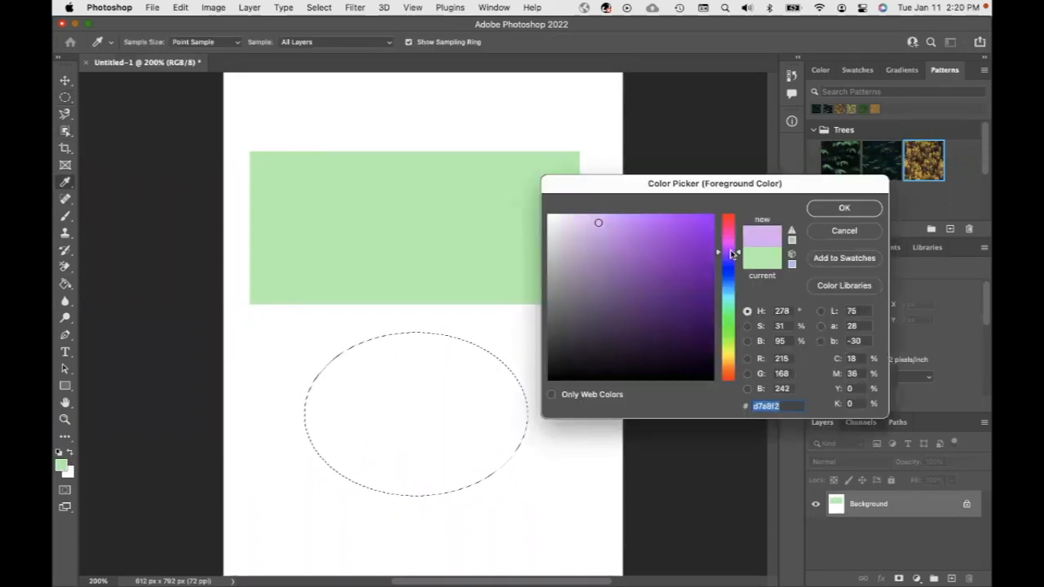
click(630, 238)
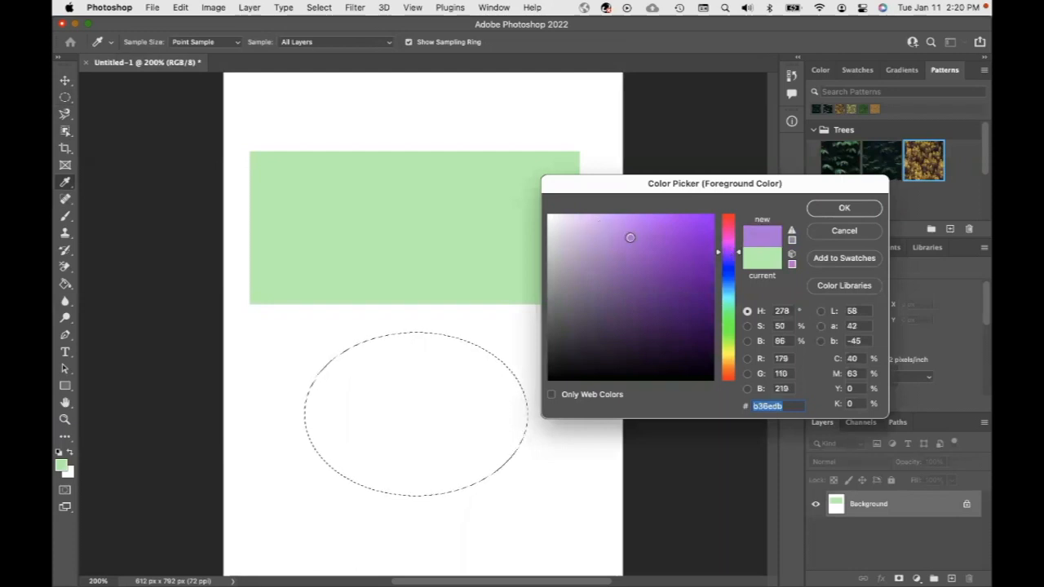
click(845, 209)
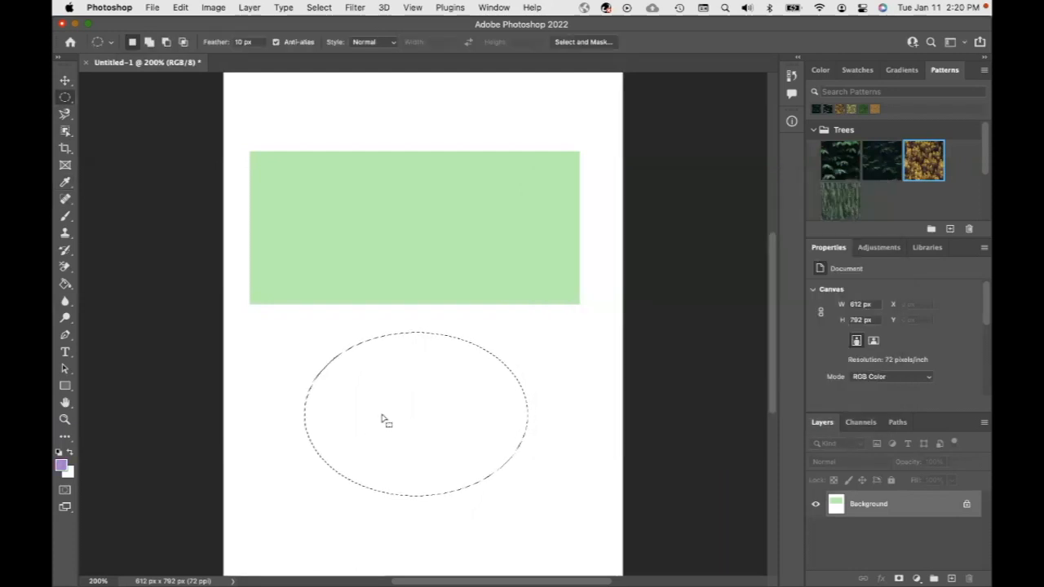
click(65, 284)
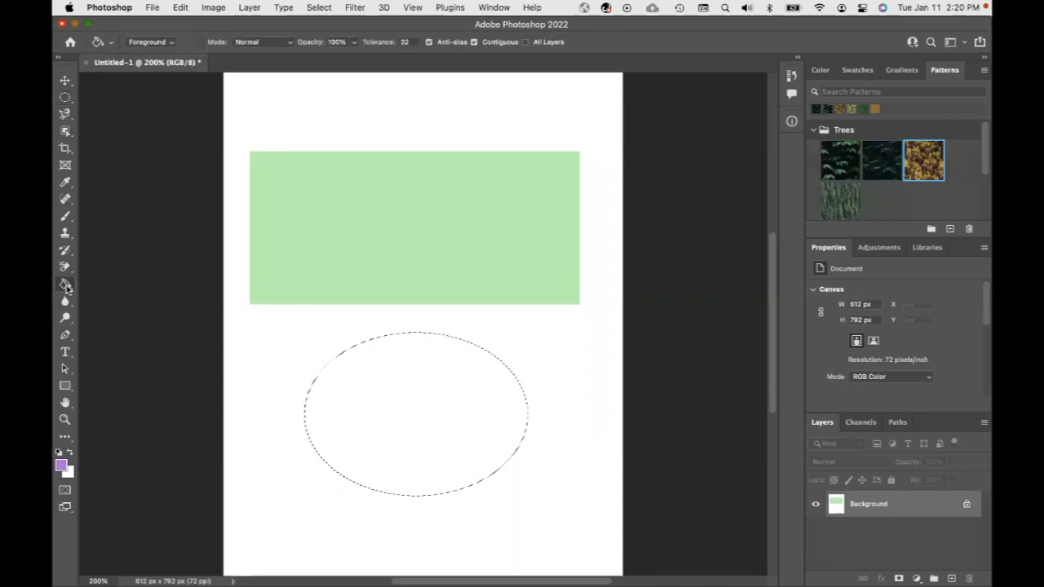
click(421, 401)
key(m)
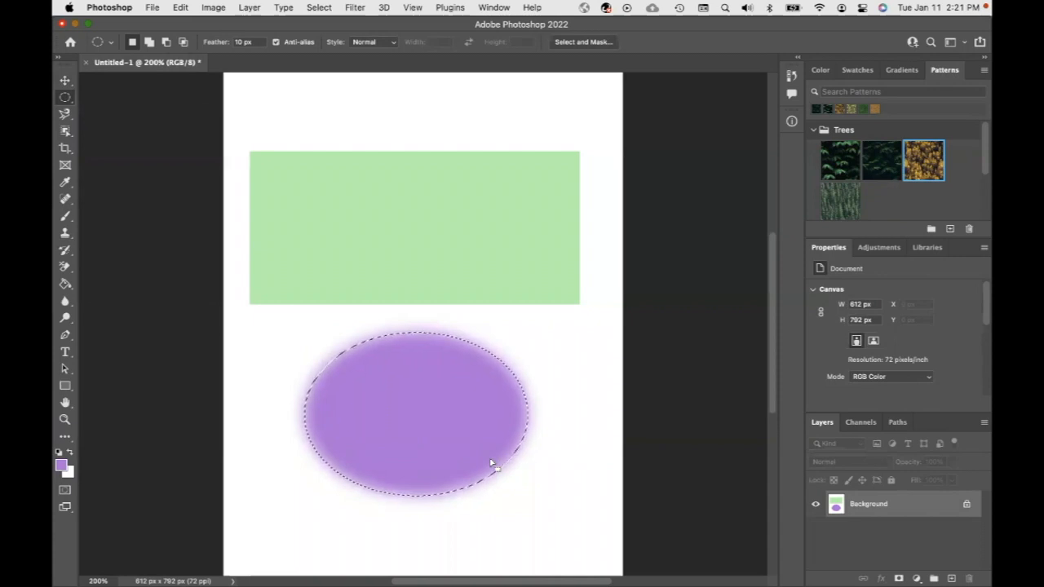
Open the Fill settings for the elliptical selection and move the dialog clear of the ellipse
click(181, 9)
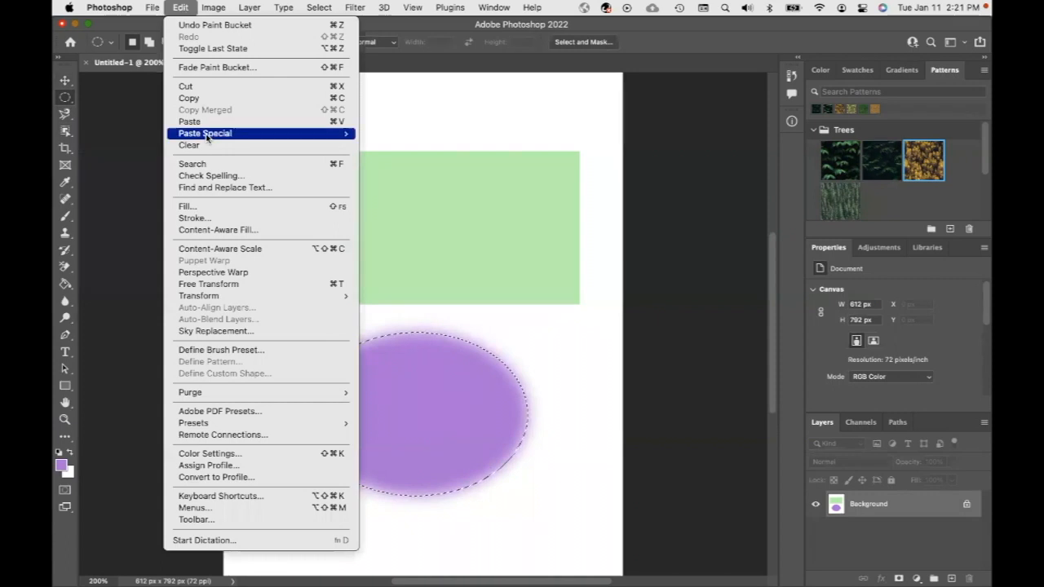
click(205, 210)
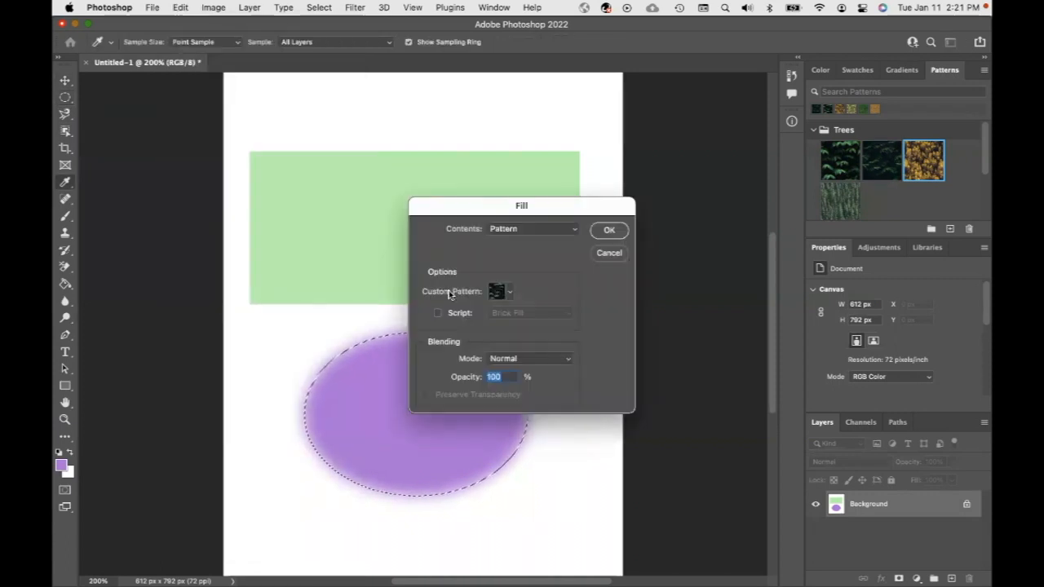
drag(459, 209, 550, 100)
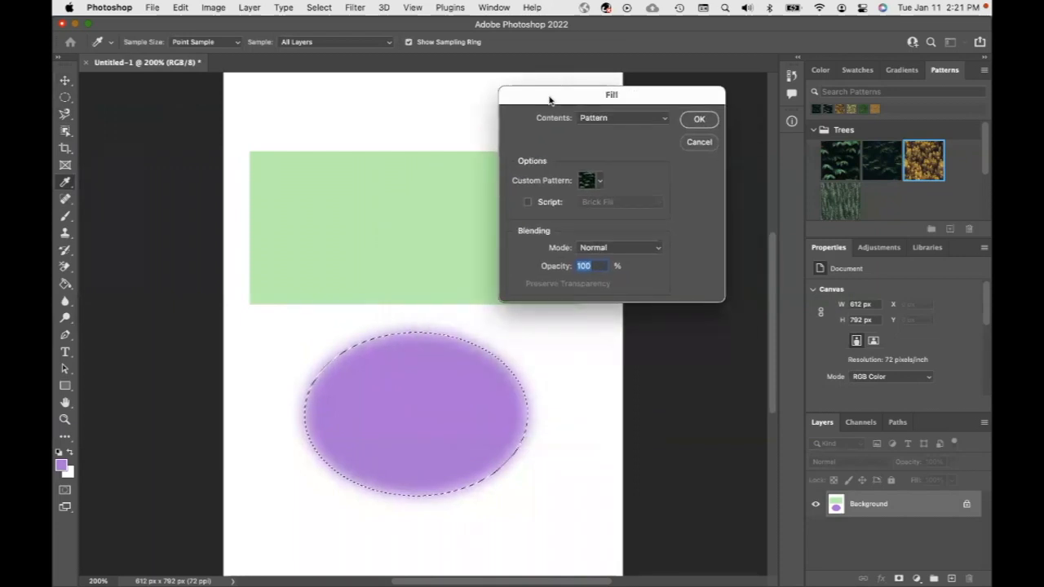
click(663, 119)
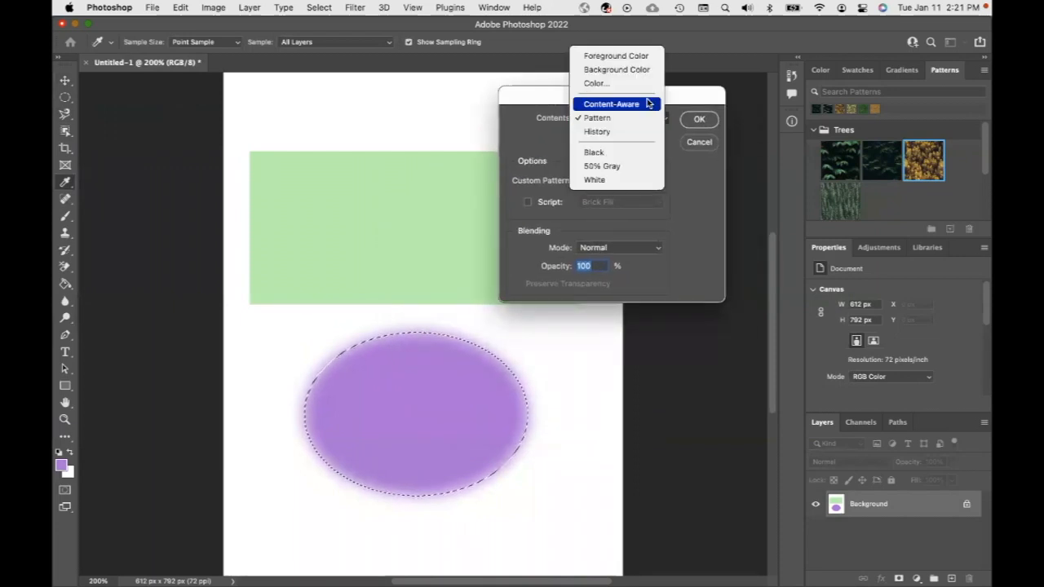
click(600, 83)
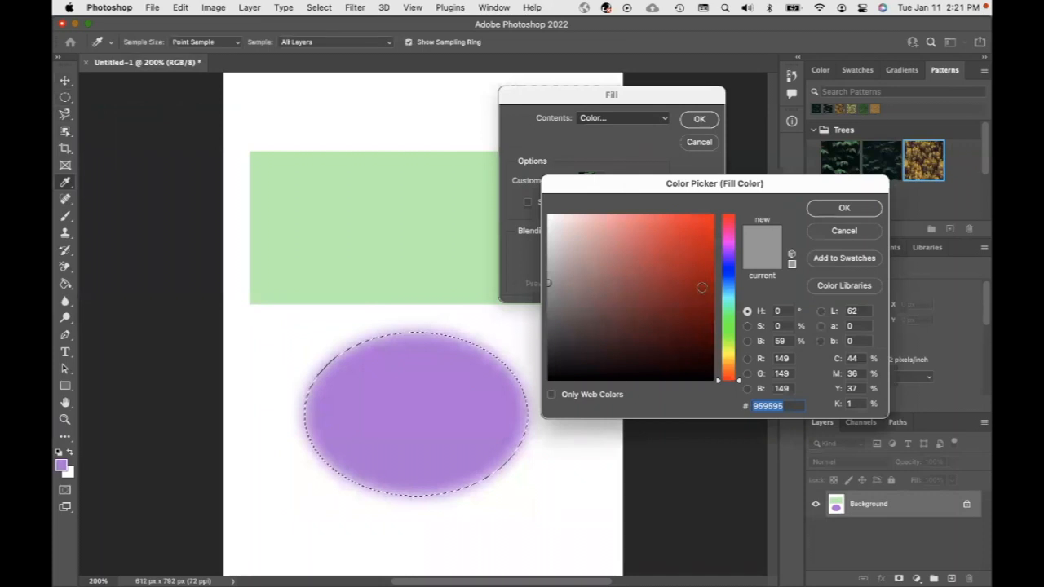
click(844, 231)
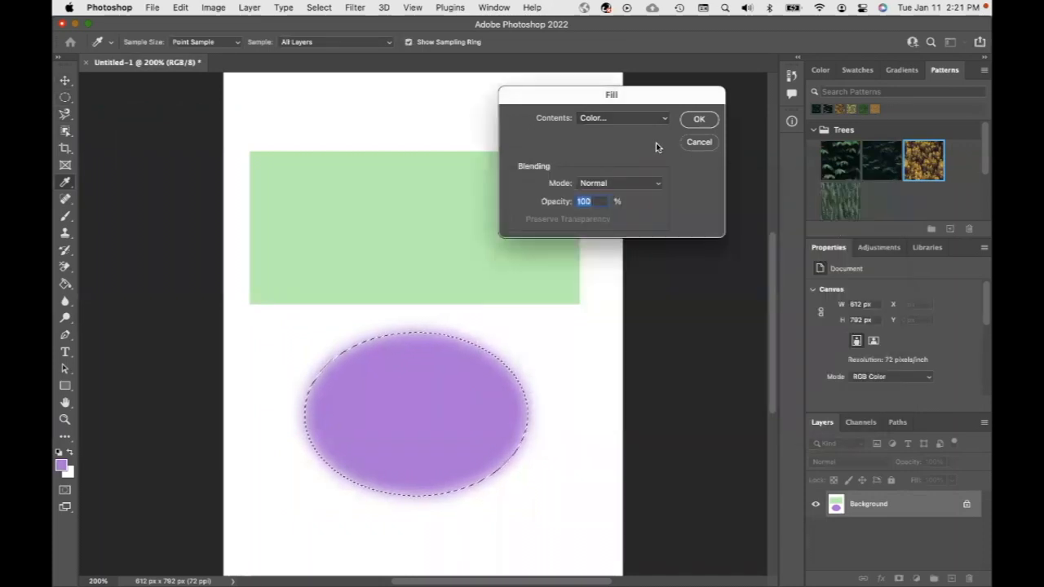
Fill the elliptical selection with the first pattern from the Water group, the blue one, in Normal mode at 100% opacity
click(663, 118)
click(616, 156)
click(596, 180)
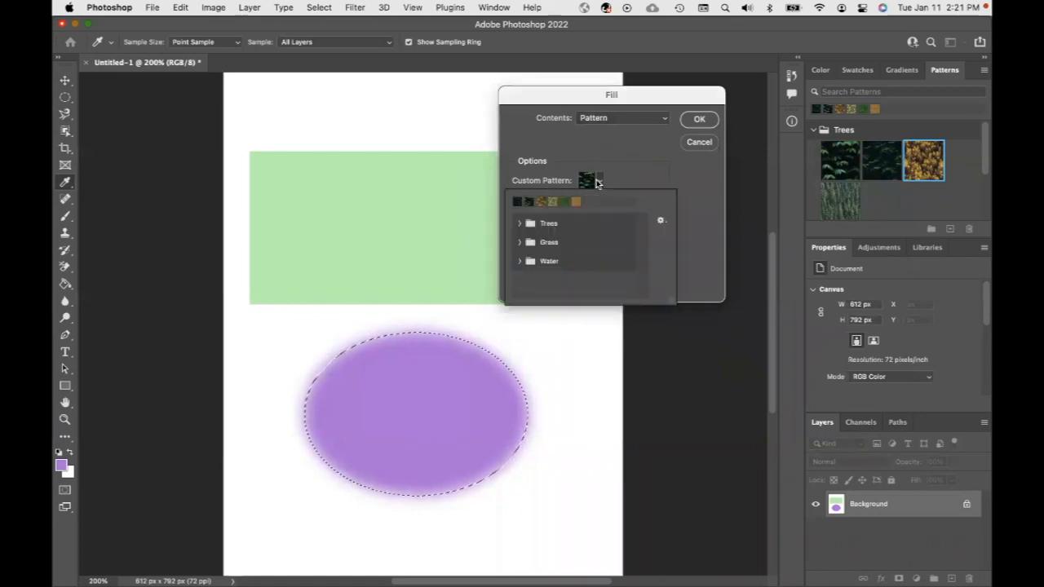
click(532, 261)
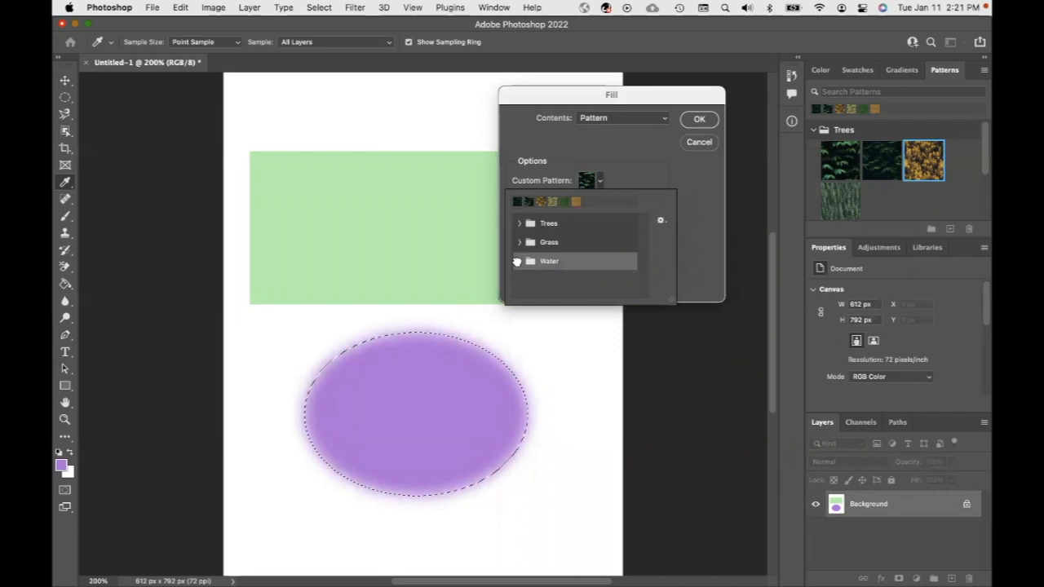
click(517, 261)
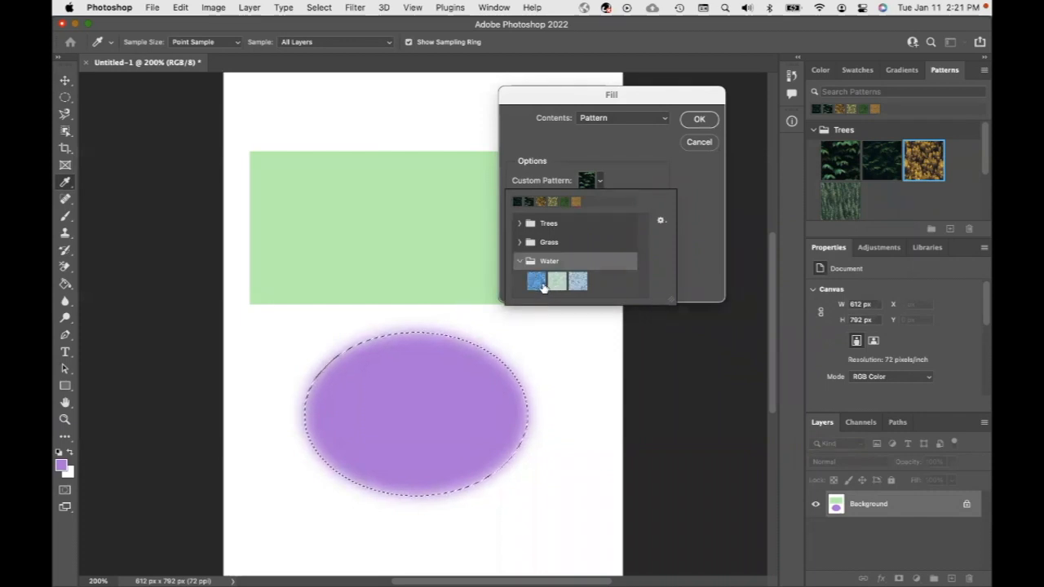
click(537, 284)
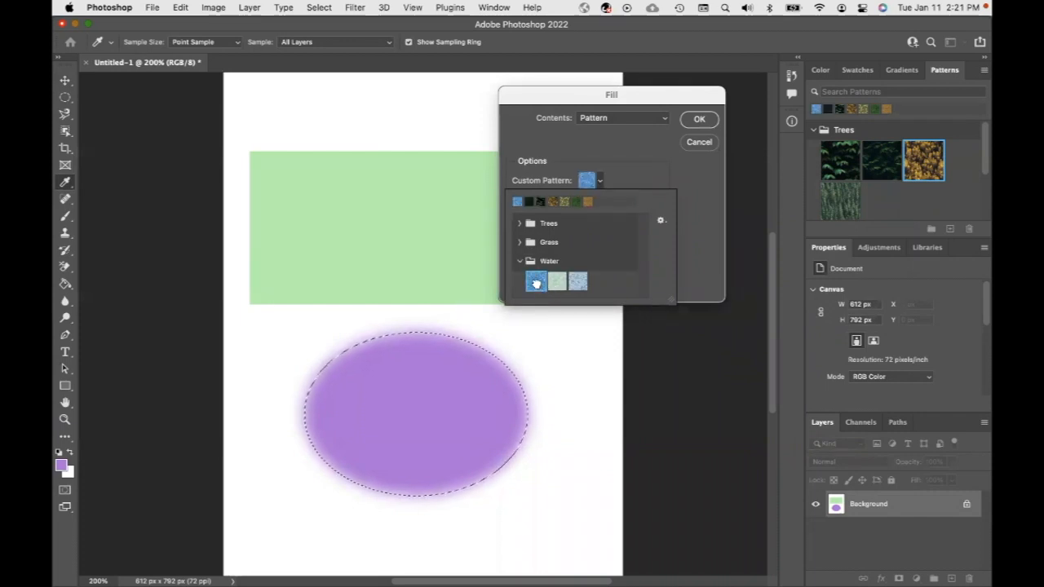
click(702, 120)
click(698, 118)
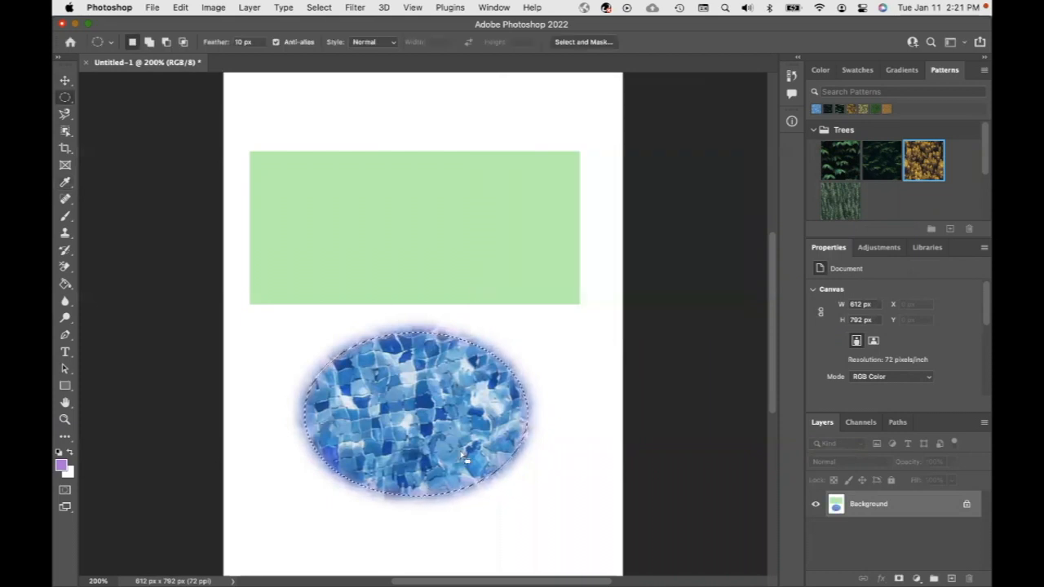
Stroke the elliptical selection with a 3 px purple outline, centered, in Normal mode at 100% opacity
key(v)
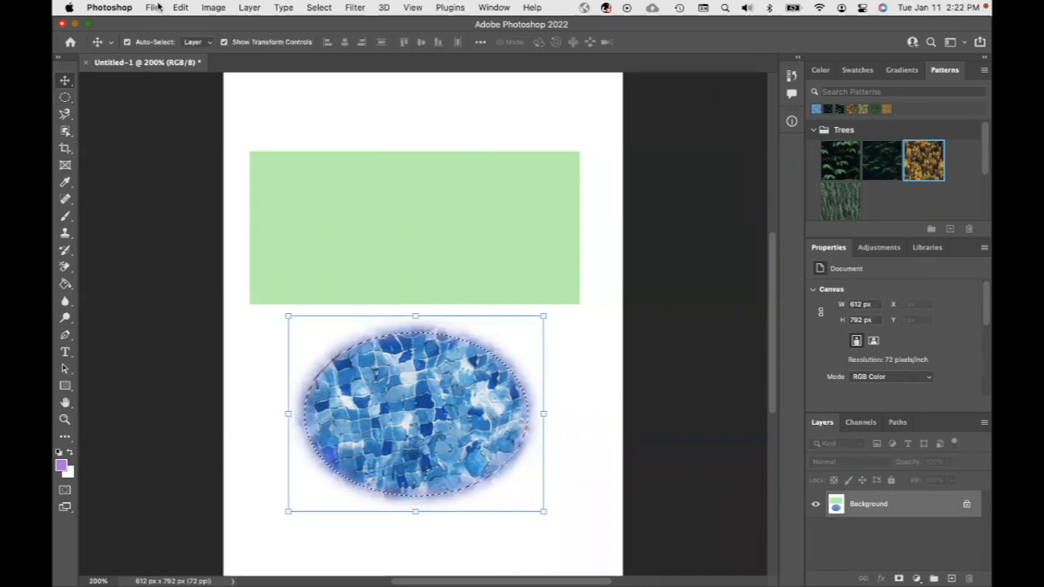
click(180, 9)
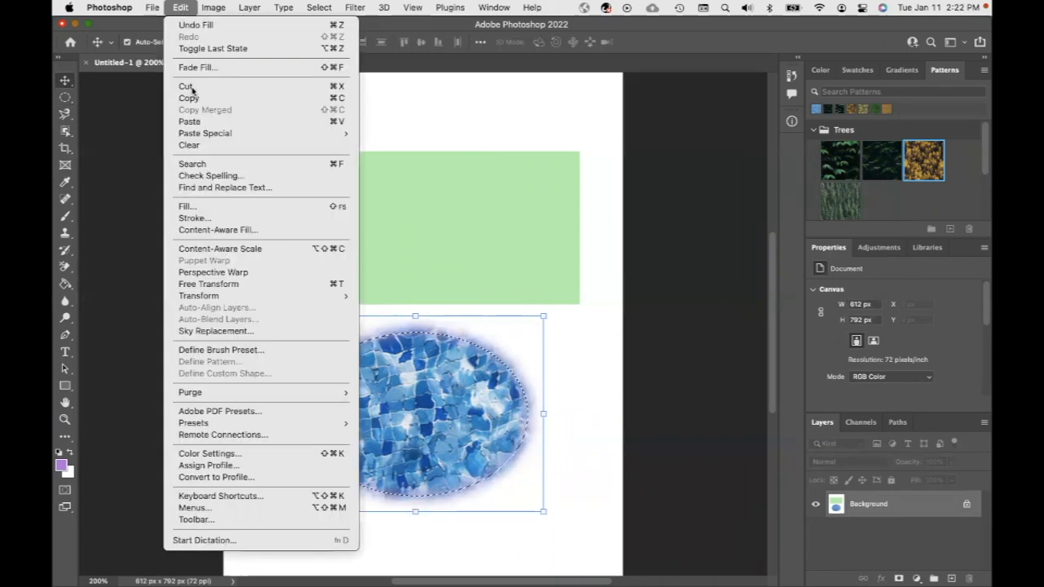
click(205, 219)
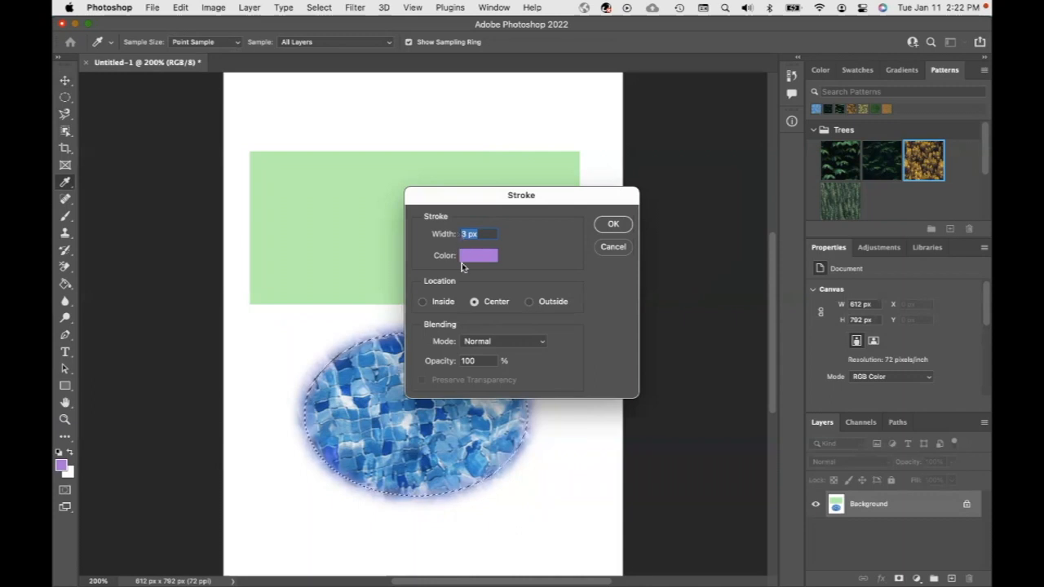
click(613, 224)
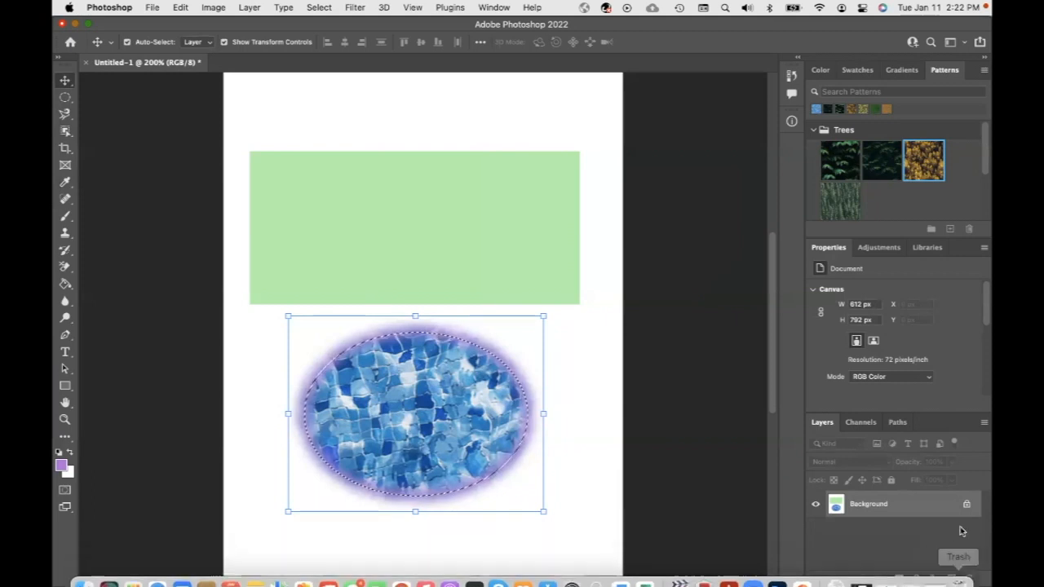
Add two new empty layers above the Background layer, keeping the default layer settings
key(super+j)
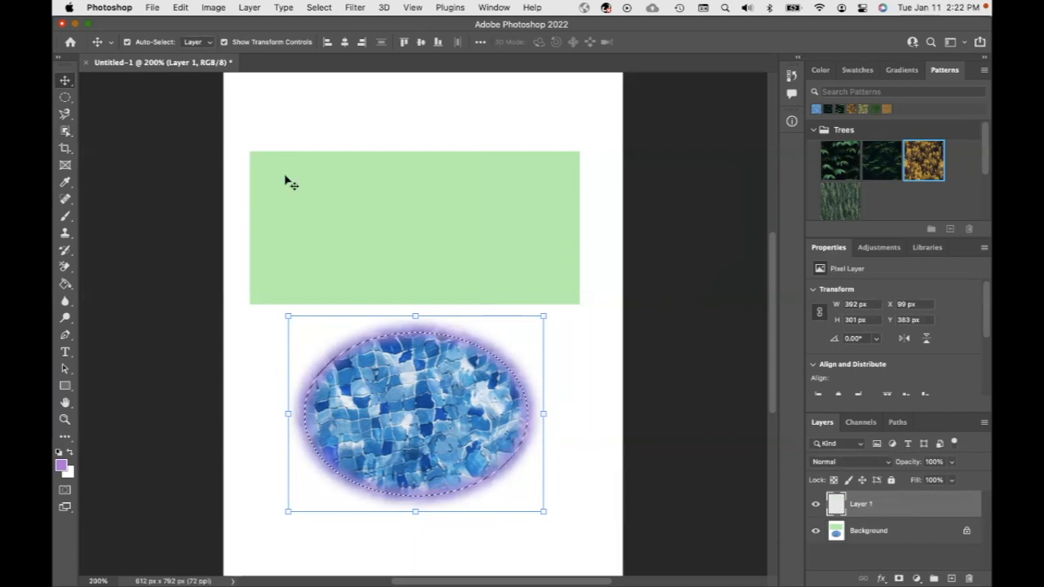
click(185, 11)
mouse_move(254, 11)
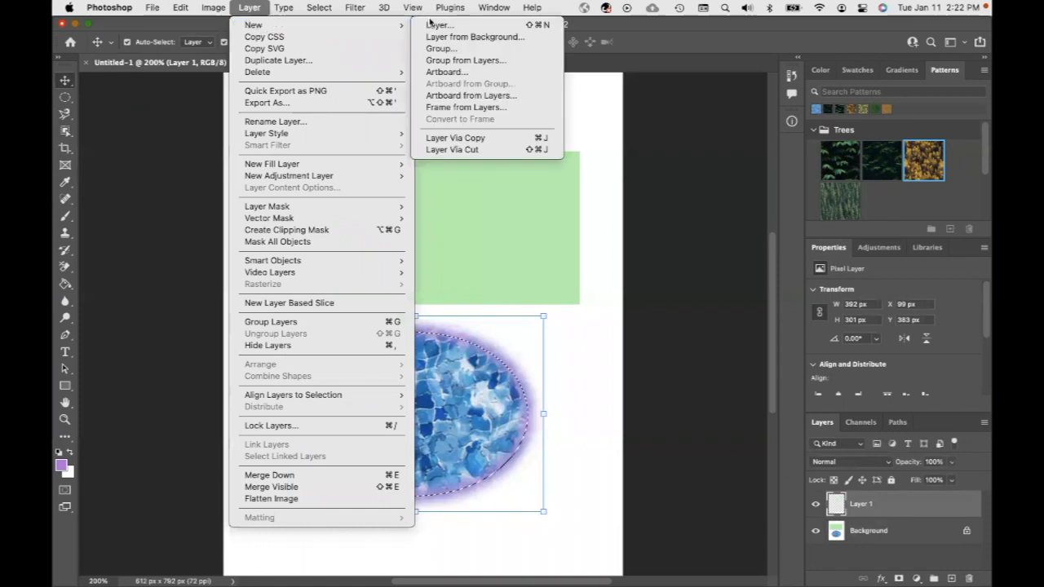
click(470, 29)
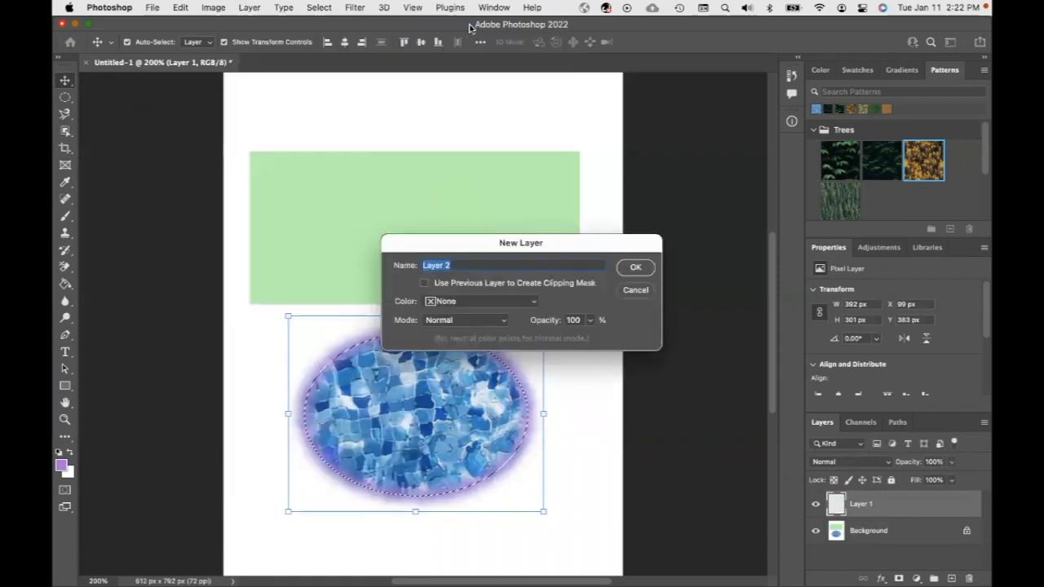
click(635, 267)
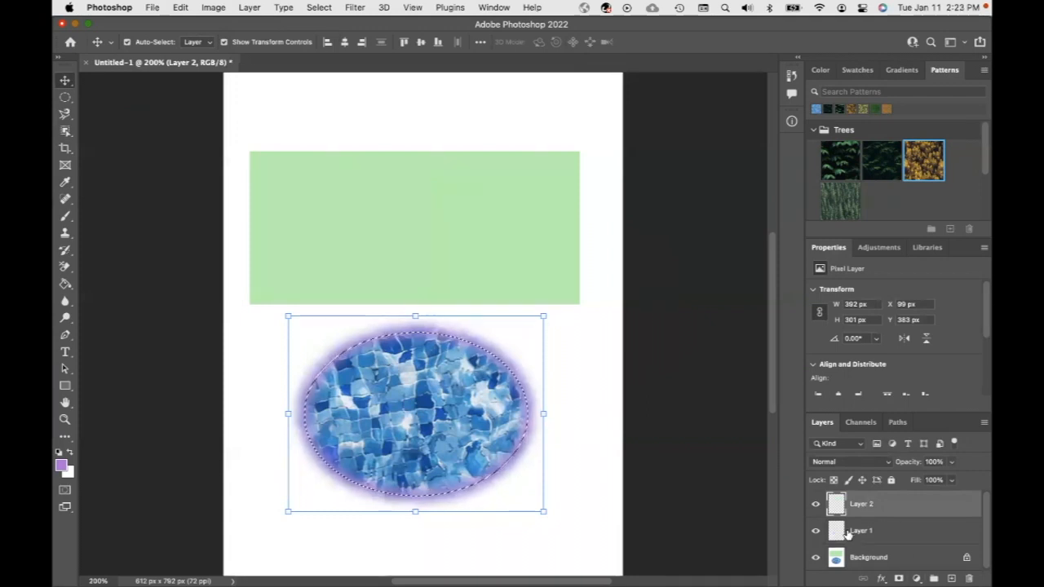
Rename Layer 1 as Rectangular shape
click(848, 533)
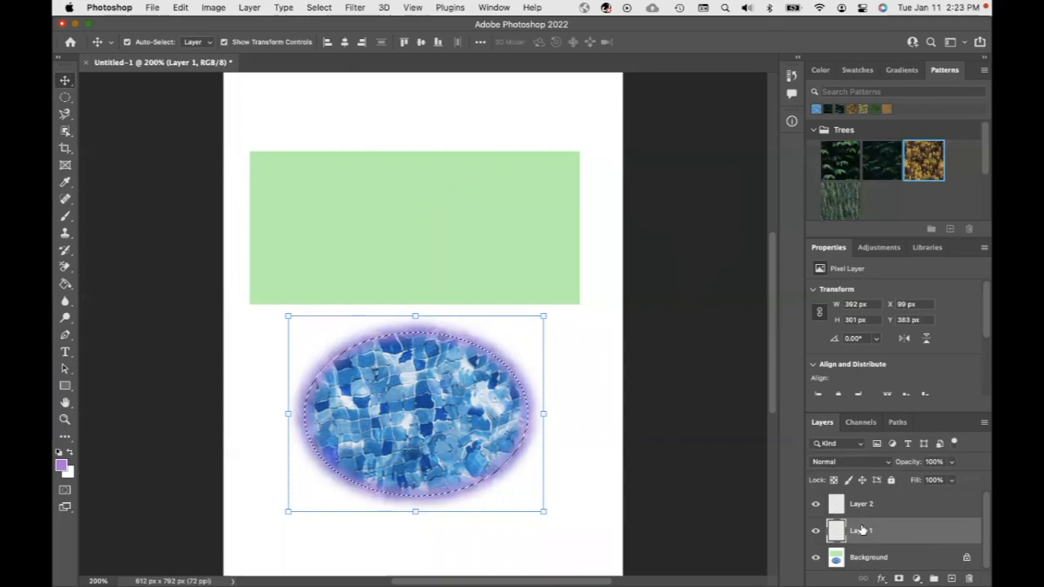
click(251, 8)
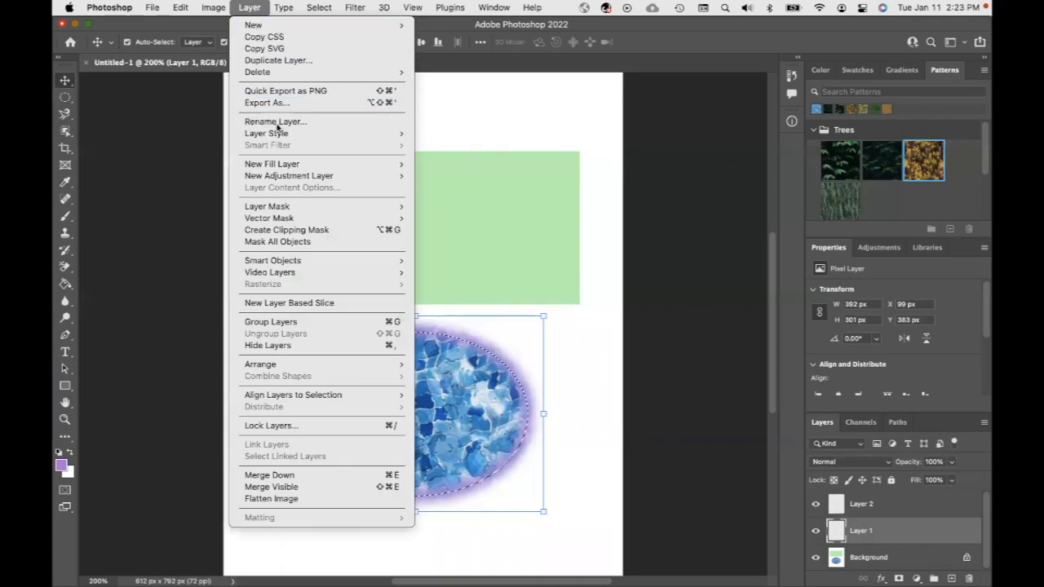
click(275, 122)
text(Rectangular shape)
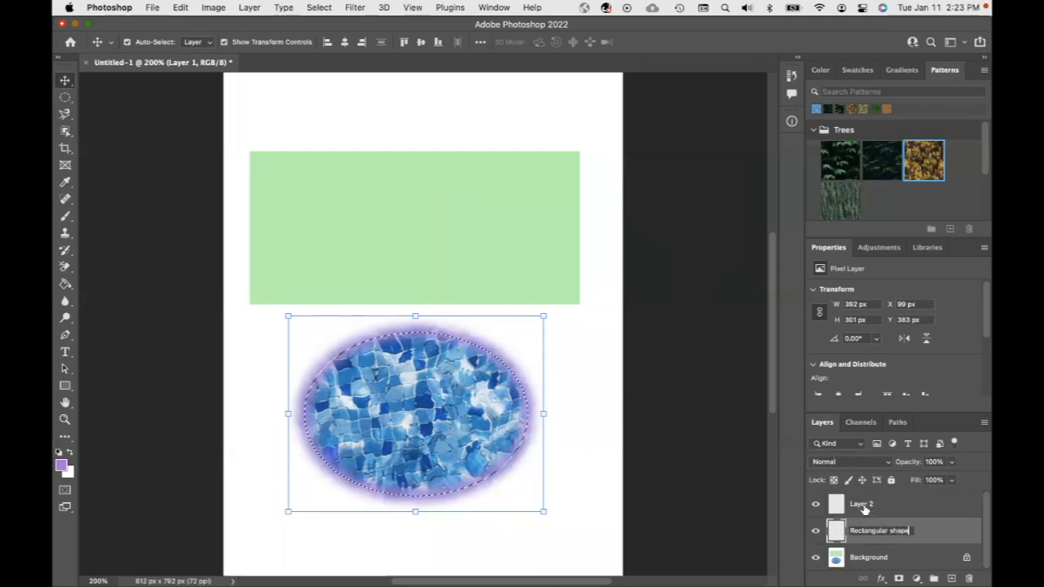
key(Return)
Rename Layer 2 as Circle
click(863, 508)
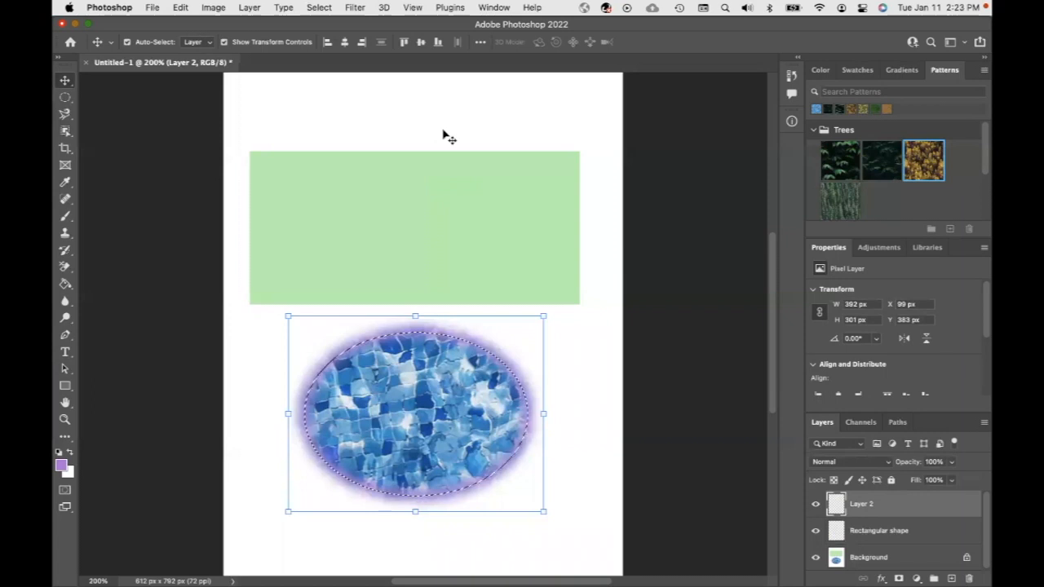
click(249, 9)
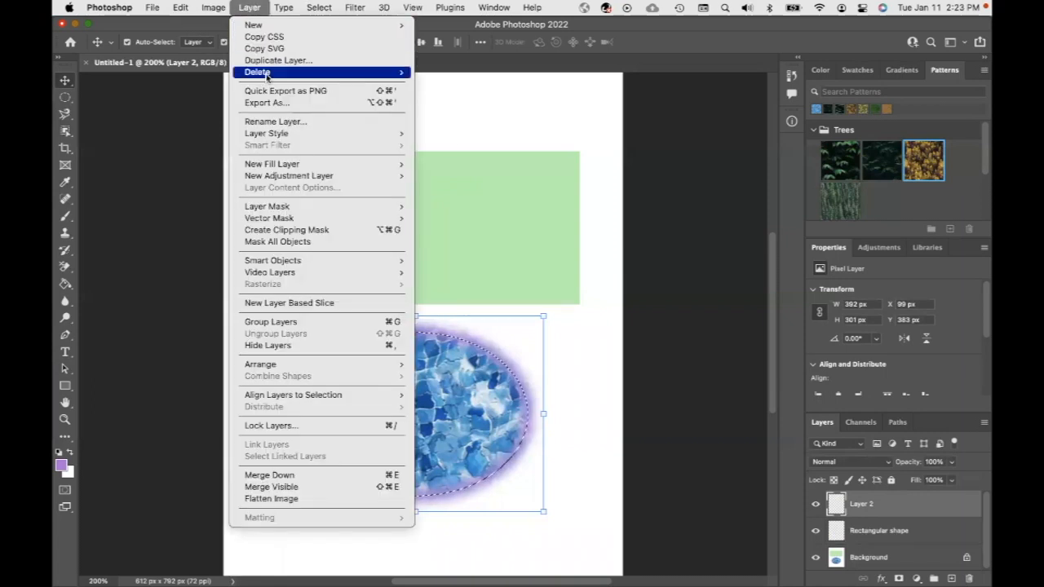
click(274, 121)
text(Circle)
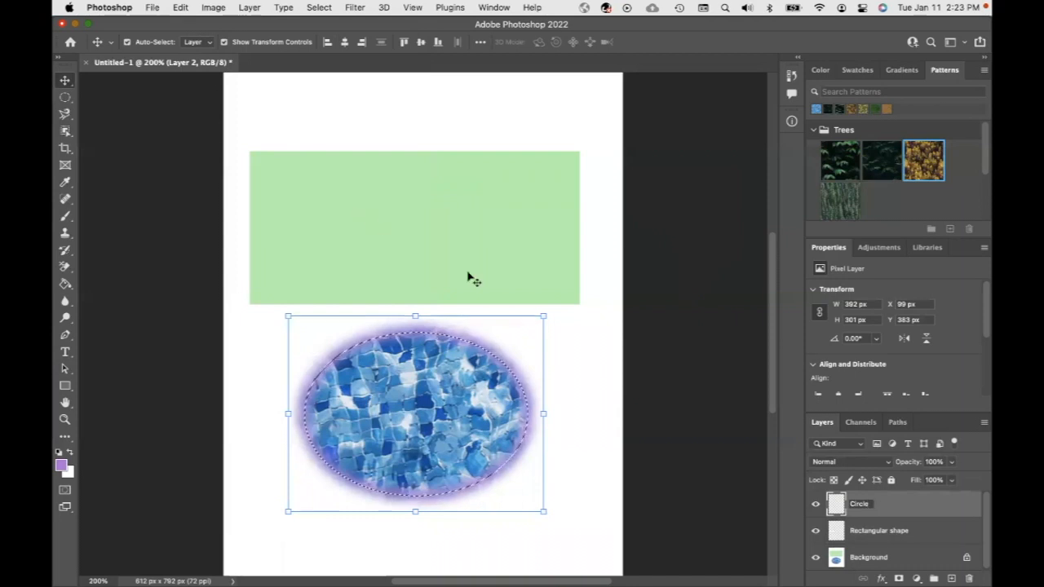
key(Return)
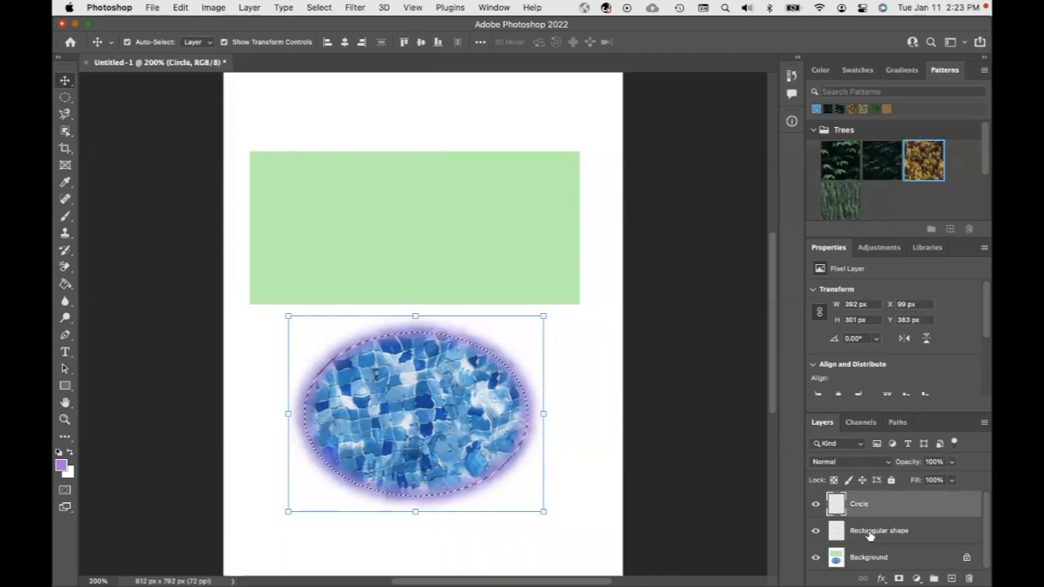
On the Rectangular shape layer, select a rectangle about 462 × 305 px overlapping the green one and fill it with the purple foreground color
click(867, 537)
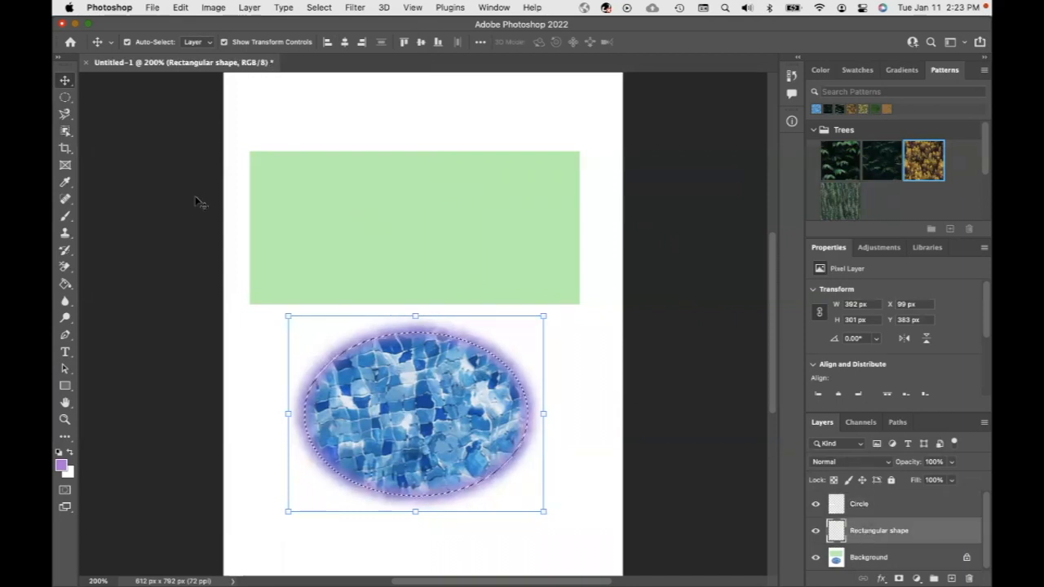
click(68, 99)
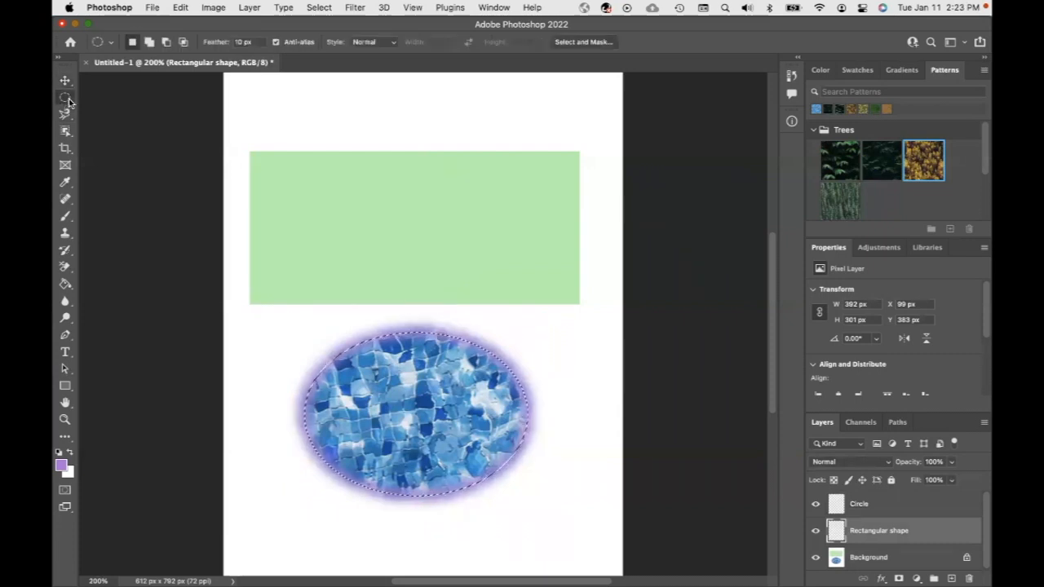
click(67, 99)
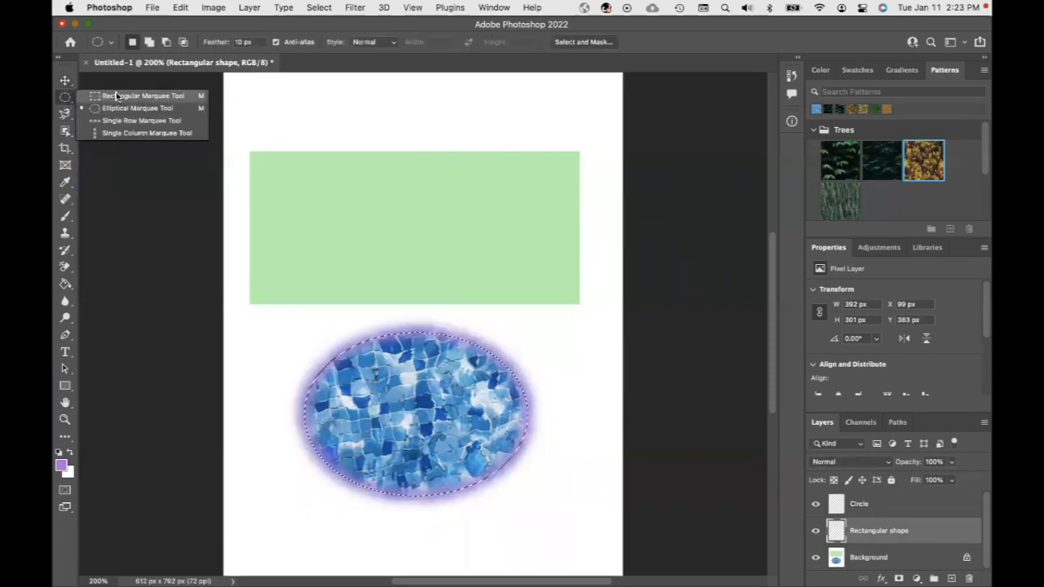
click(123, 98)
click(295, 112)
drag(295, 112, 597, 310)
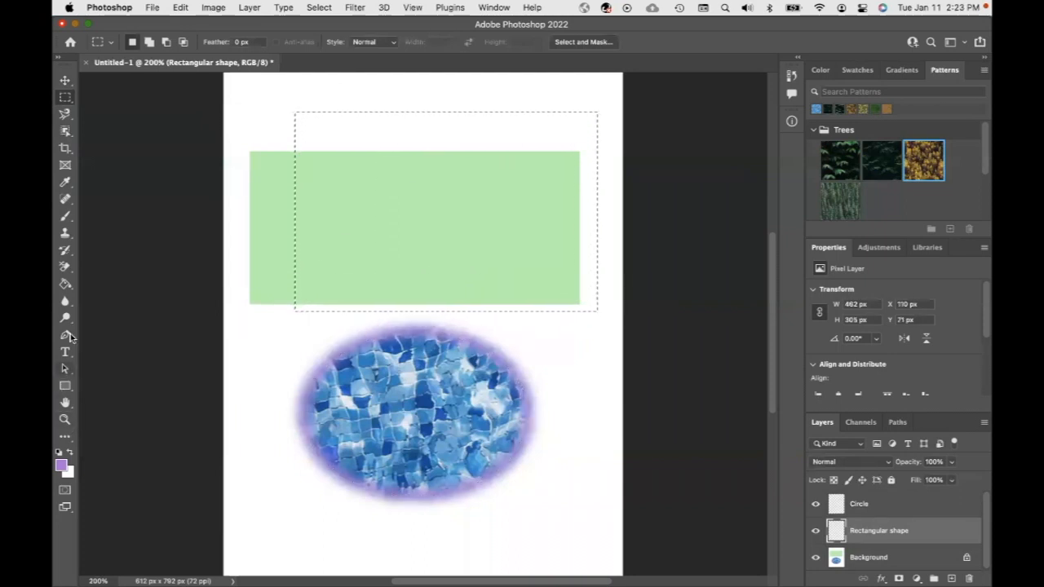
click(65, 285)
click(354, 123)
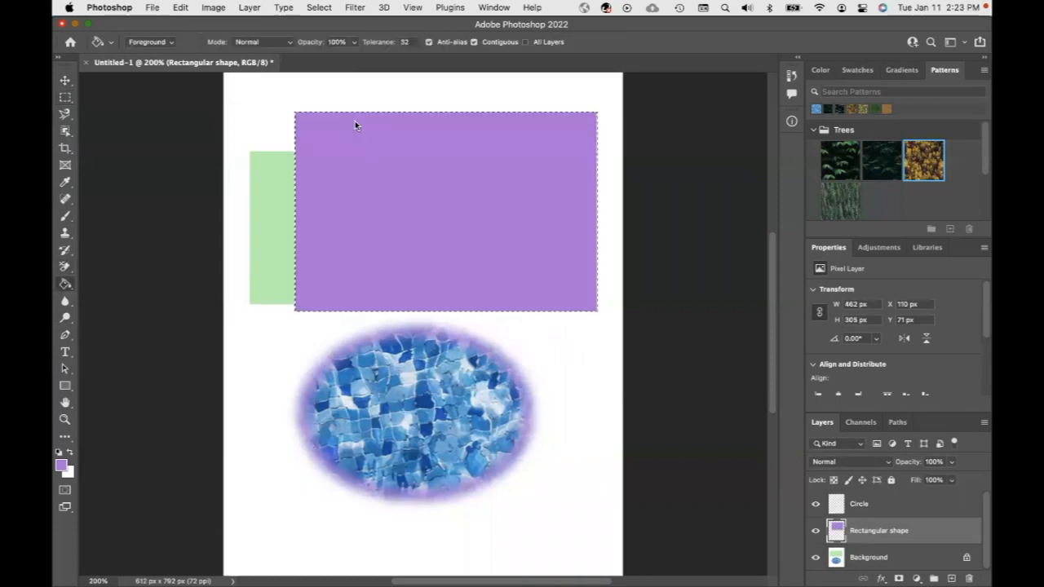
Stroke the purple rectangle's selection with a 3 px centered outline in teal green 6edbb3
click(180, 8)
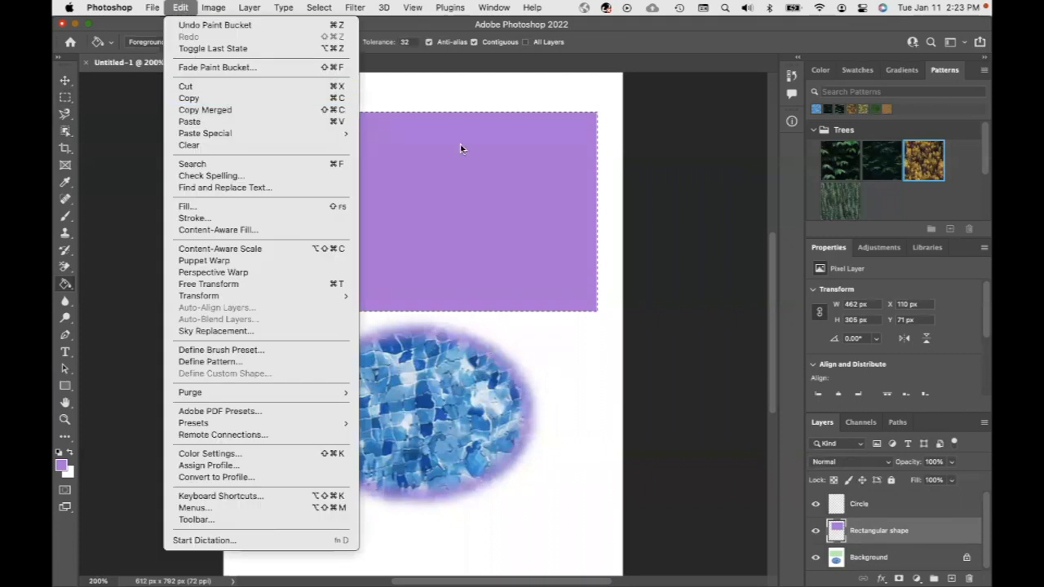
click(195, 219)
click(477, 256)
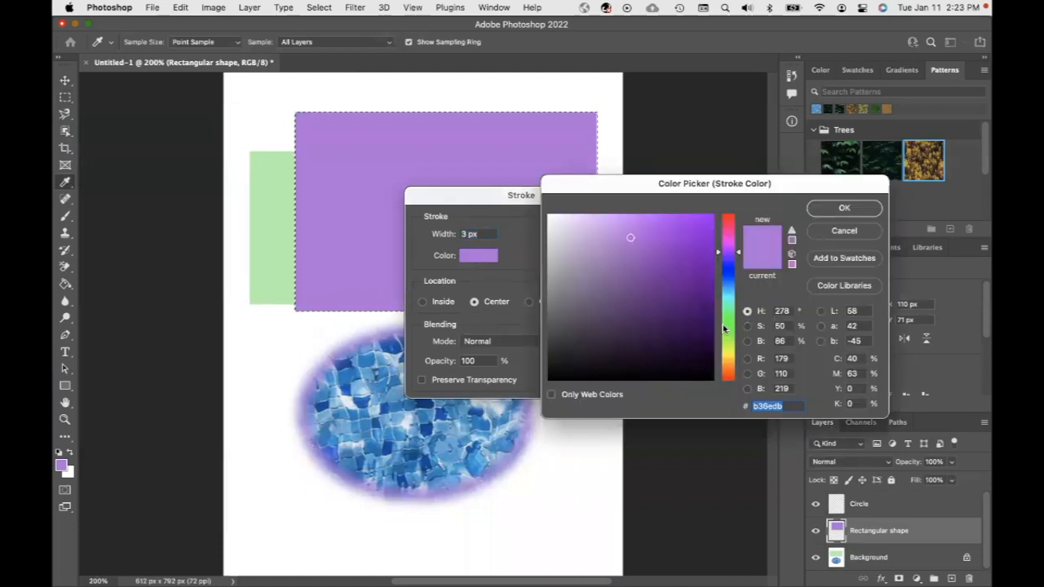
click(730, 308)
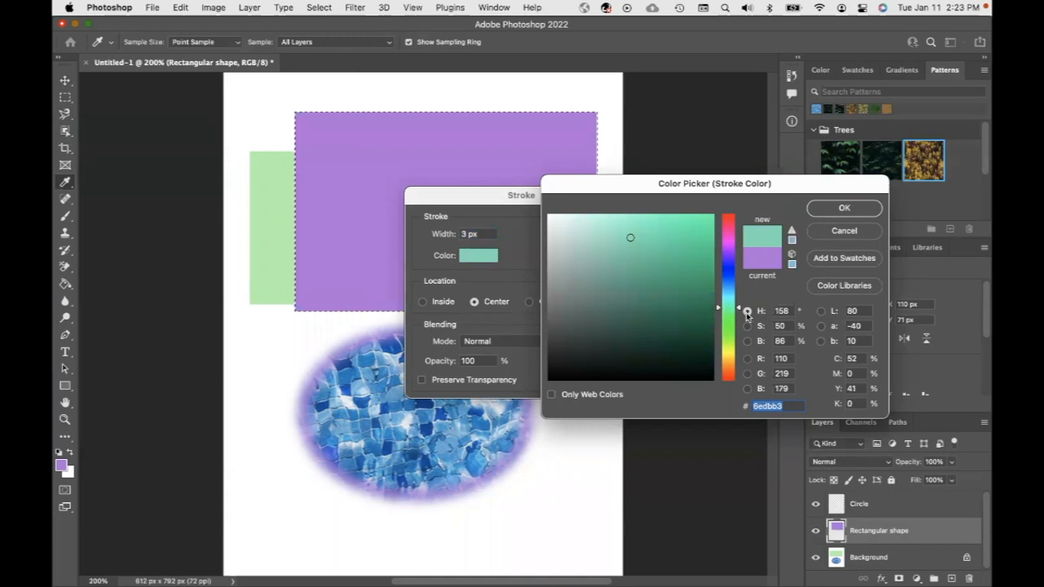
click(862, 210)
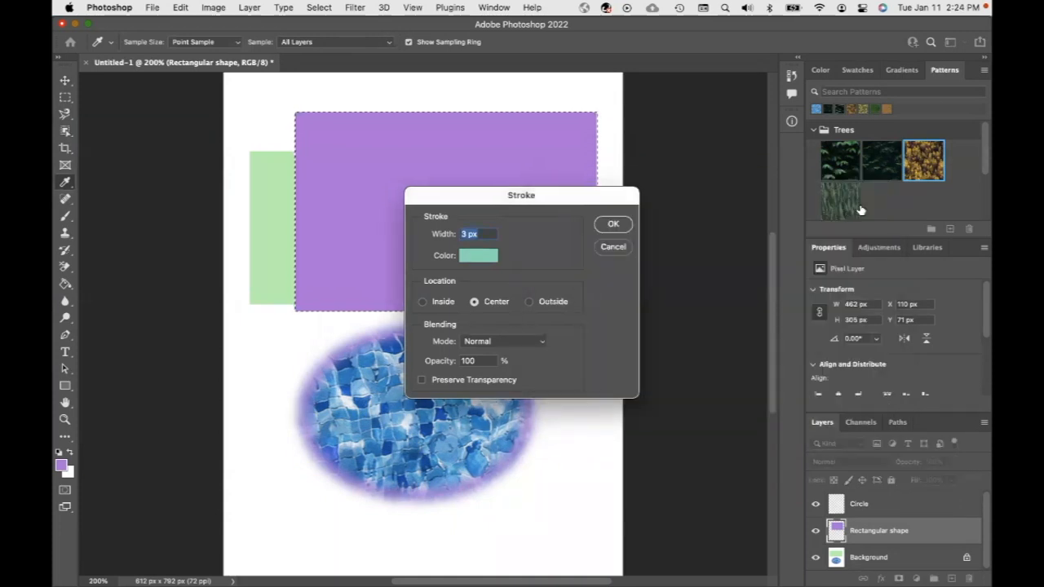
click(468, 235)
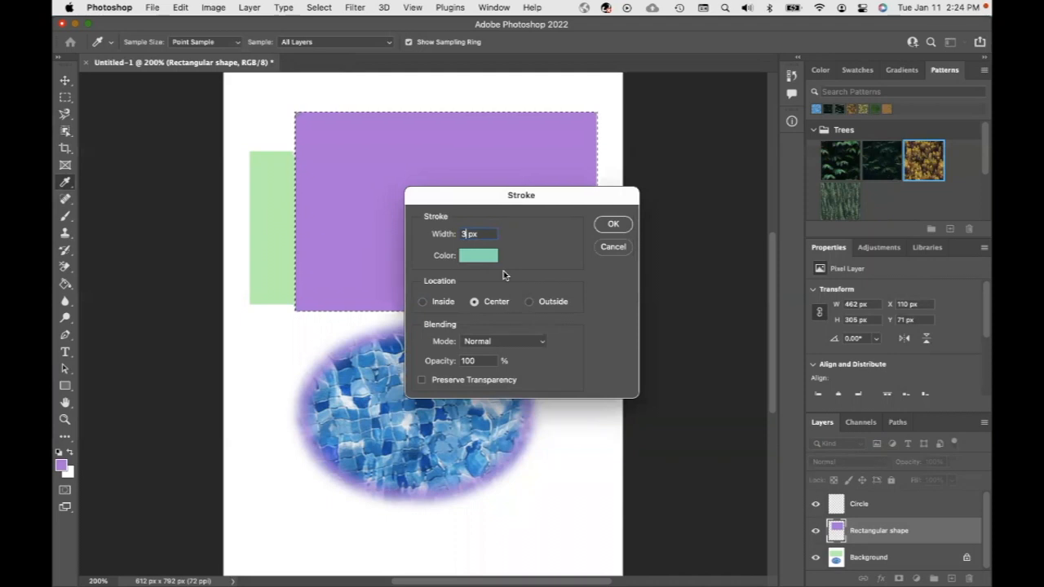
key(Return)
key(g)
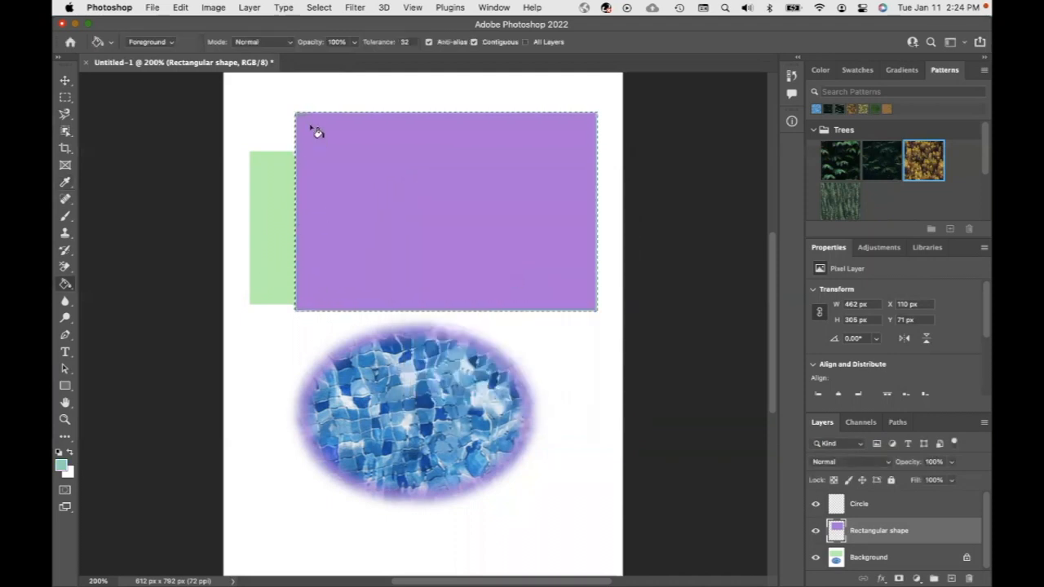
Stroke the purple rectangle's selection again with a 10 px centered outline in the same teal green
click(181, 9)
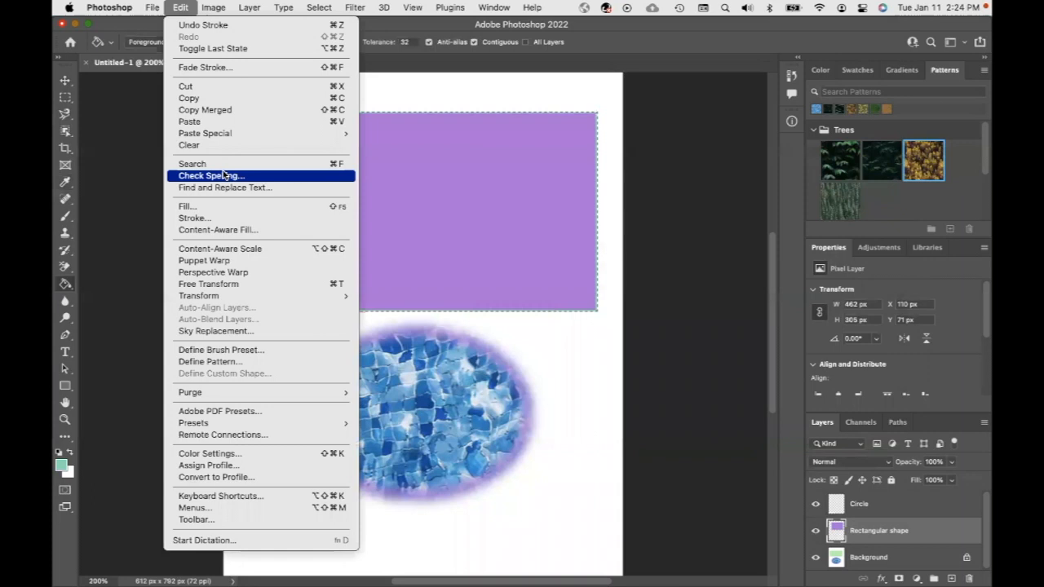
click(208, 219)
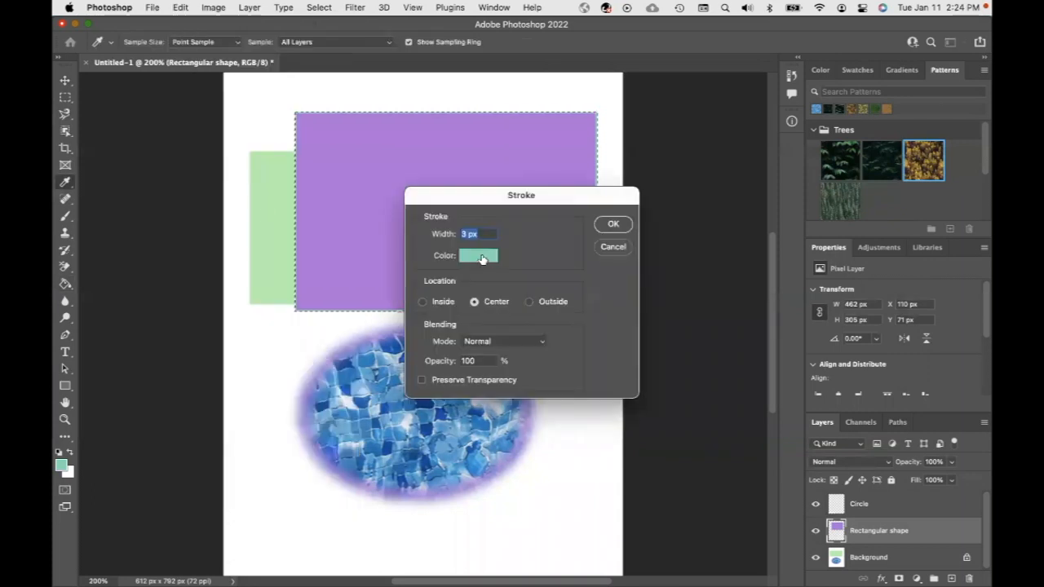
click(468, 236)
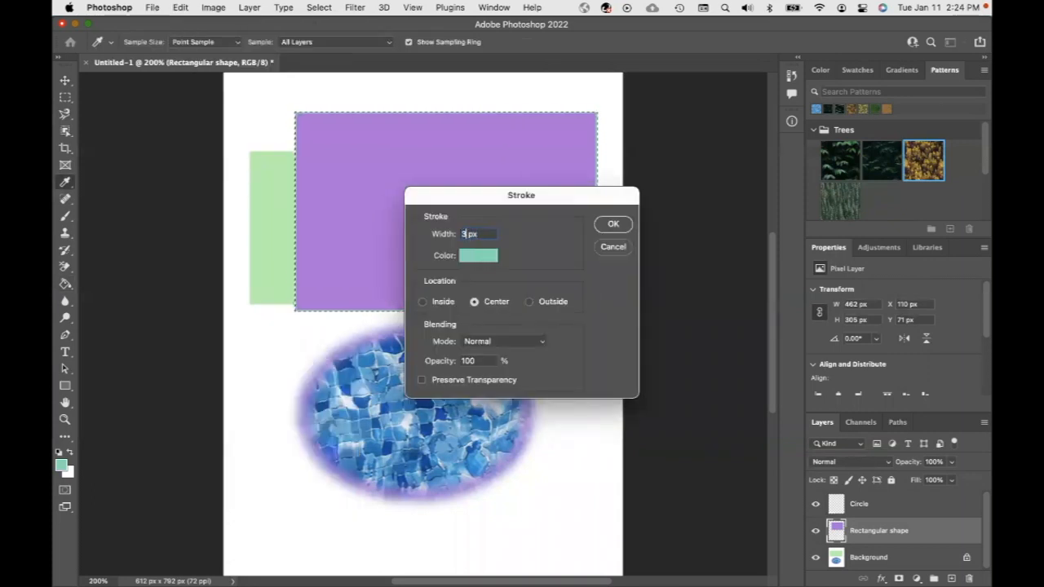
text(10)
key(Return)
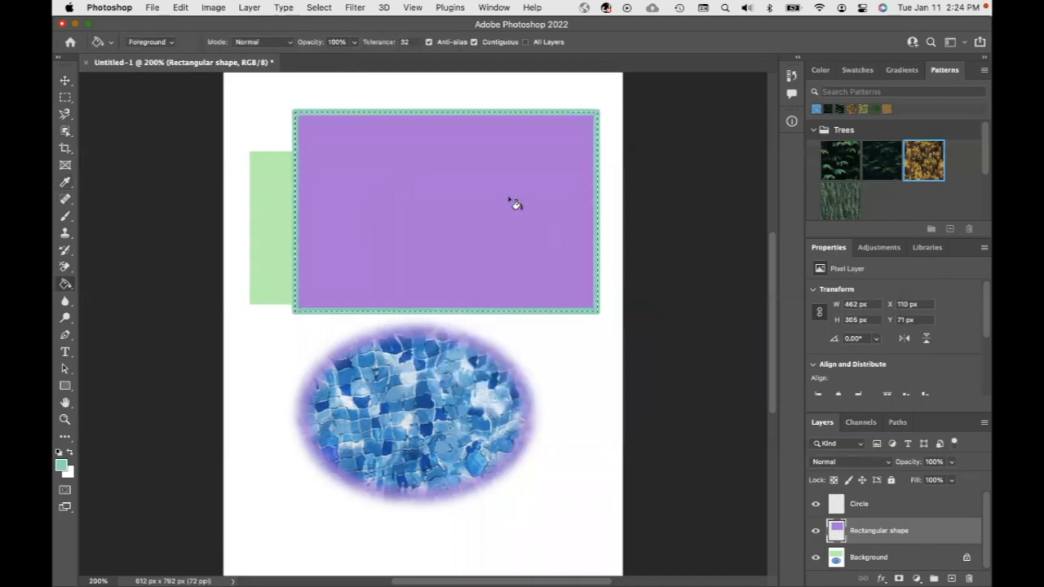
On the Circle layer, draw an elliptical selection about 585 × 298 px with a 10 px feather over the blue patterned ellipse
click(866, 507)
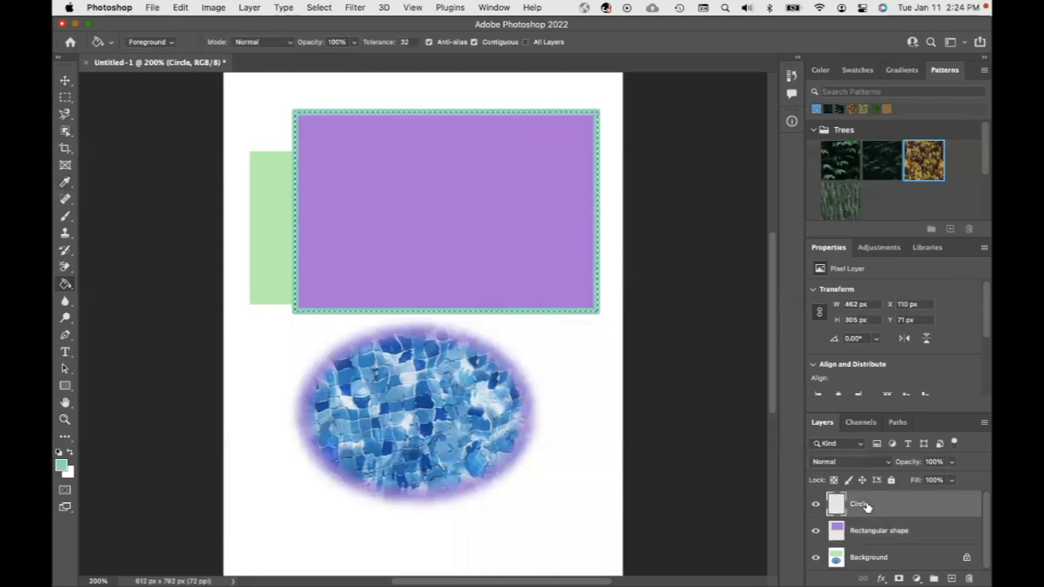
click(65, 98)
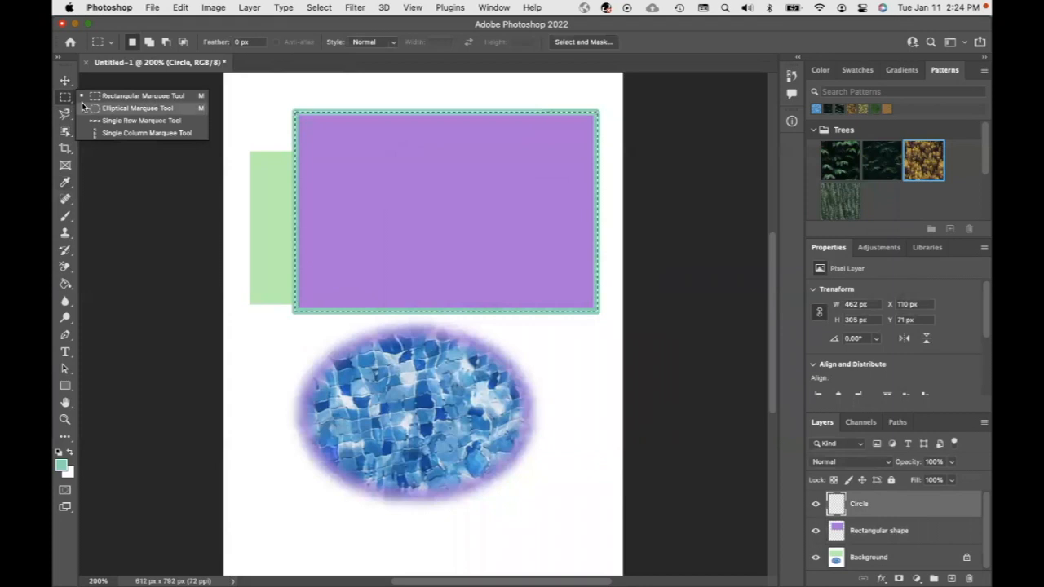
click(130, 109)
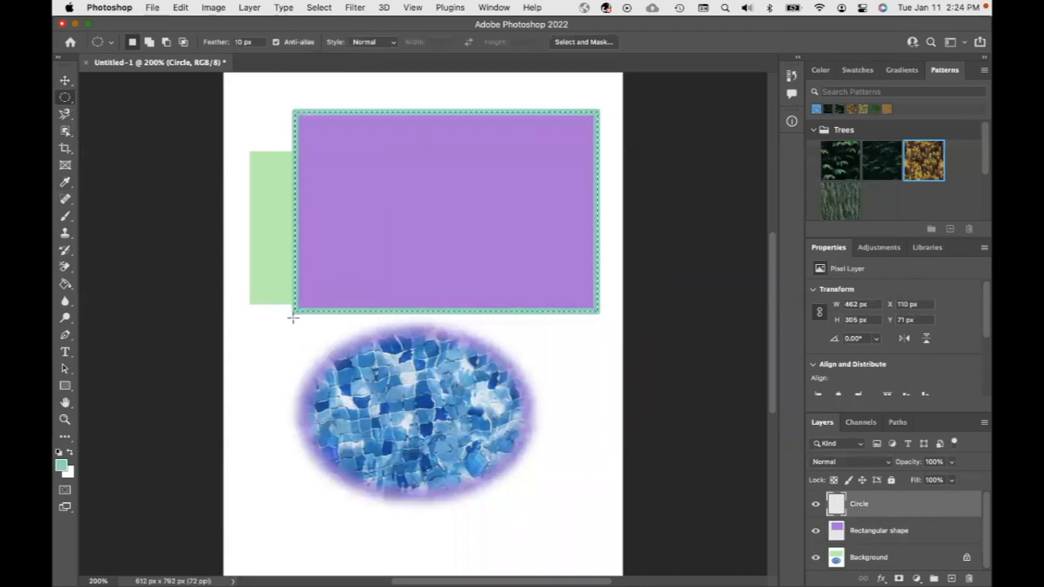
drag(256, 345, 607, 505)
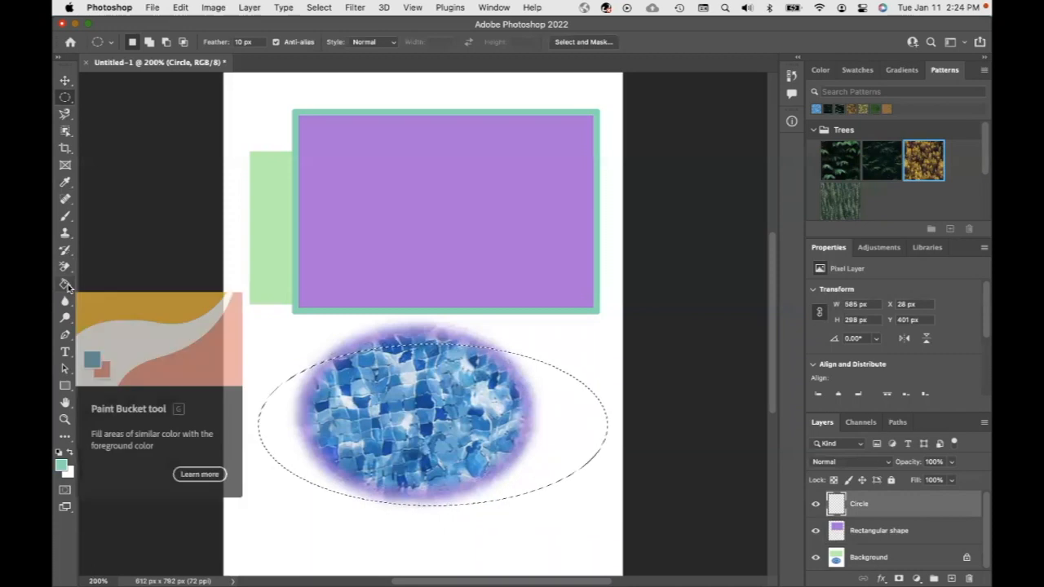
Change the foreground color to a pinkish purple and fill the elliptical selection with it
click(60, 467)
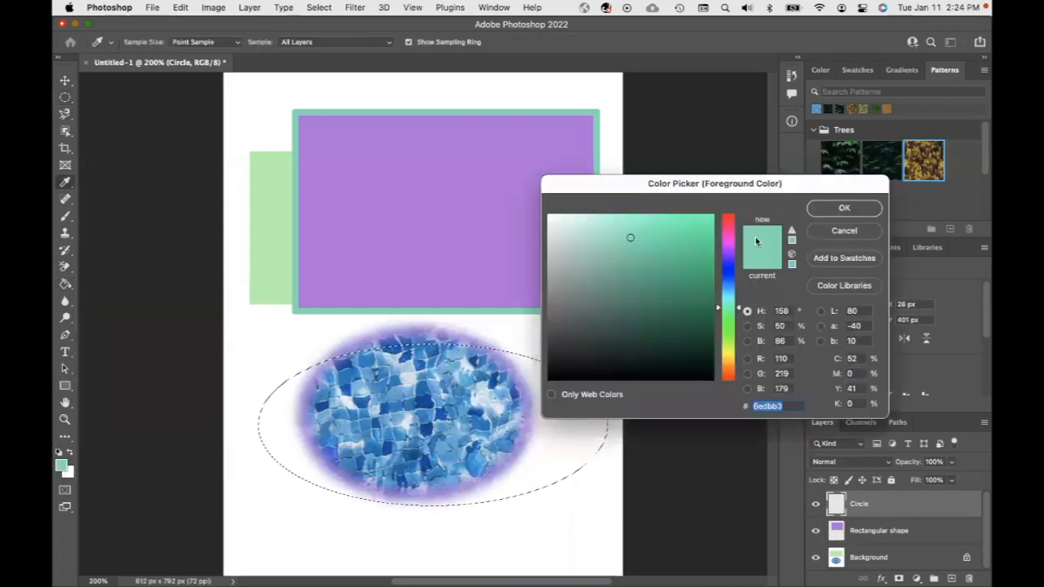
click(728, 242)
click(834, 210)
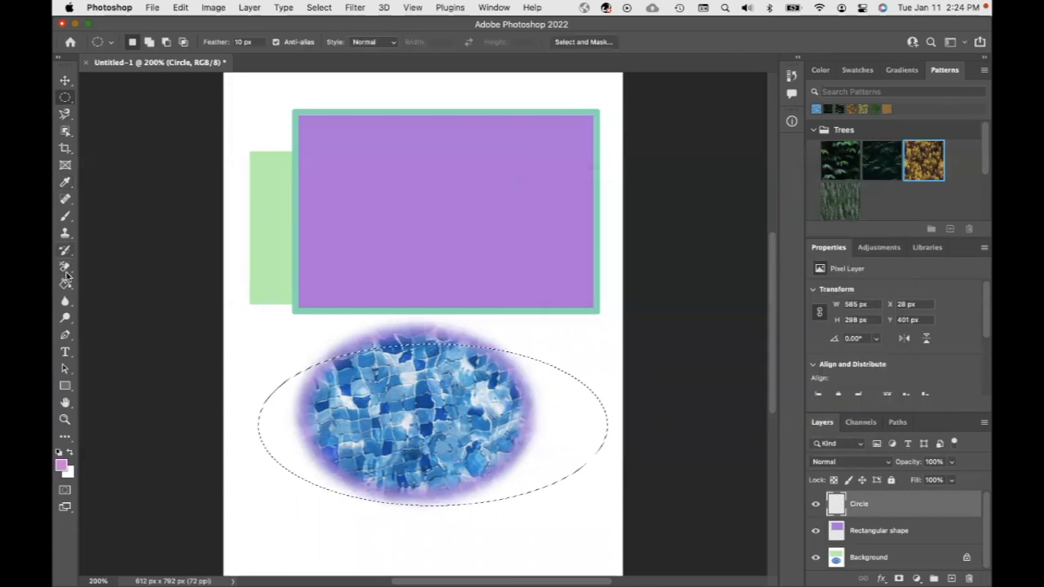
click(65, 284)
click(548, 405)
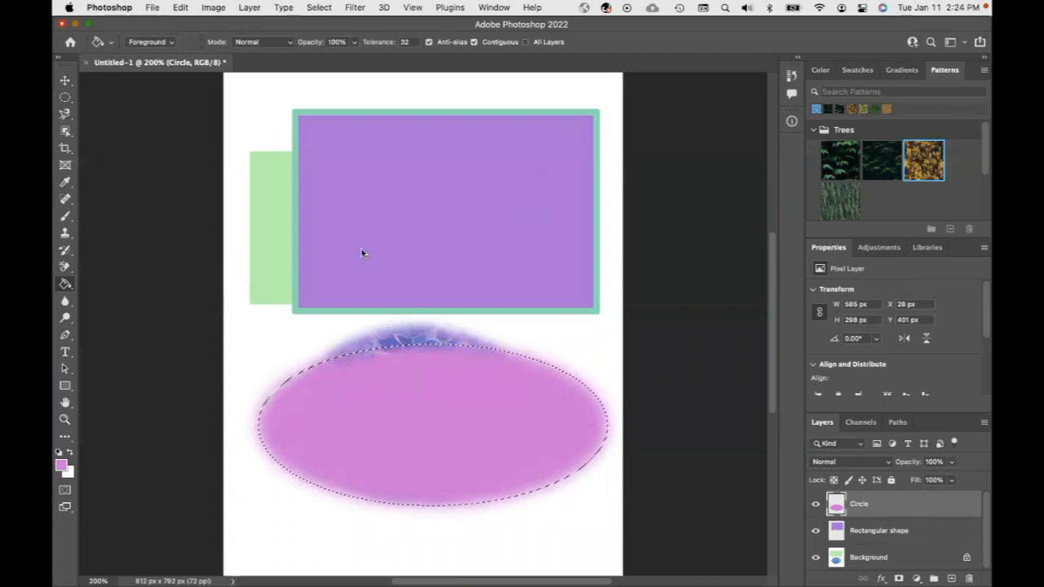
Move the purple rectangle up and to the left over the green one, and clear the elliptical selection
click(65, 80)
drag(434, 260, 384, 237)
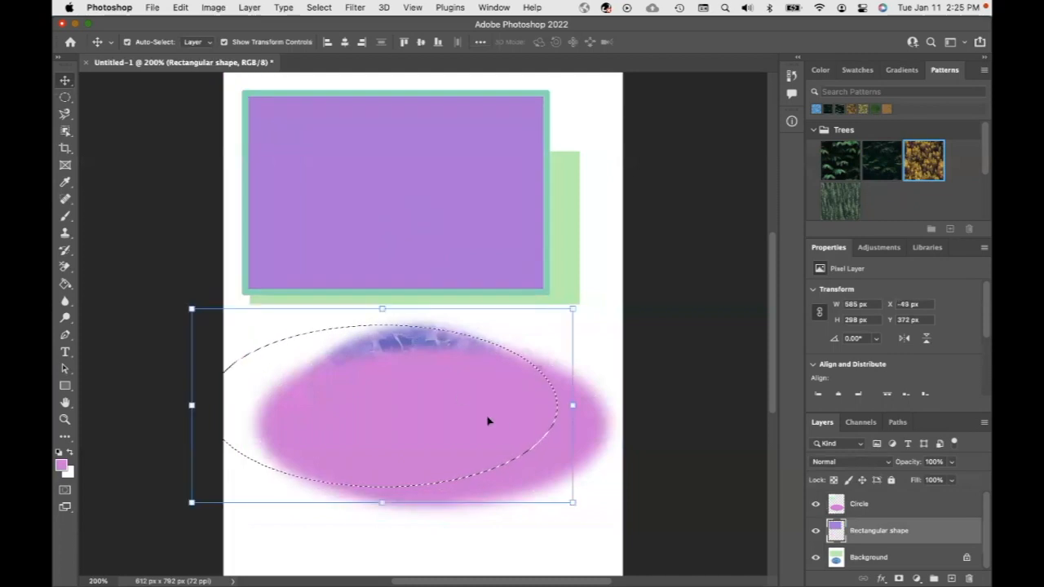
click(587, 433)
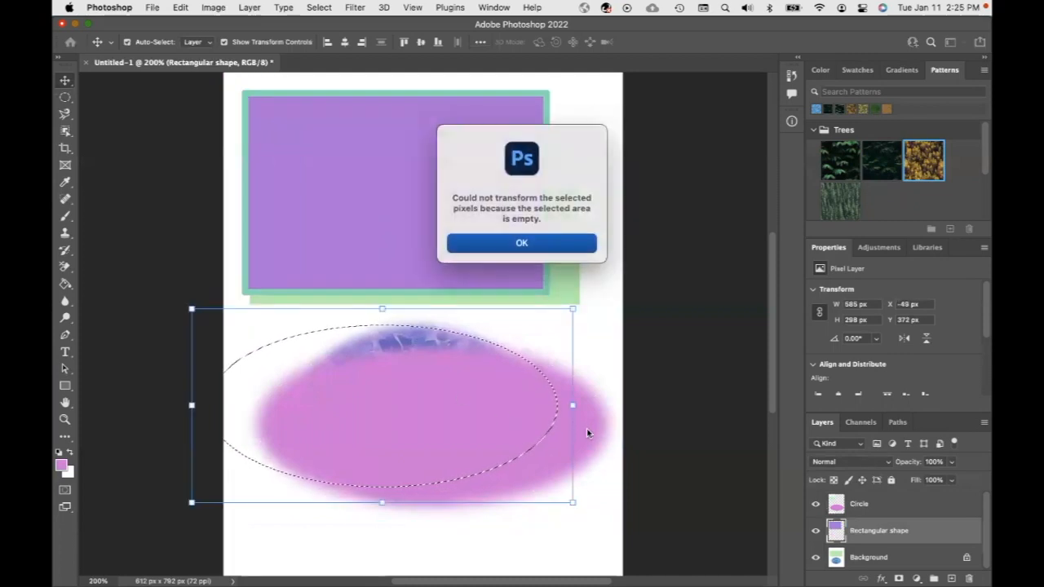
click(536, 243)
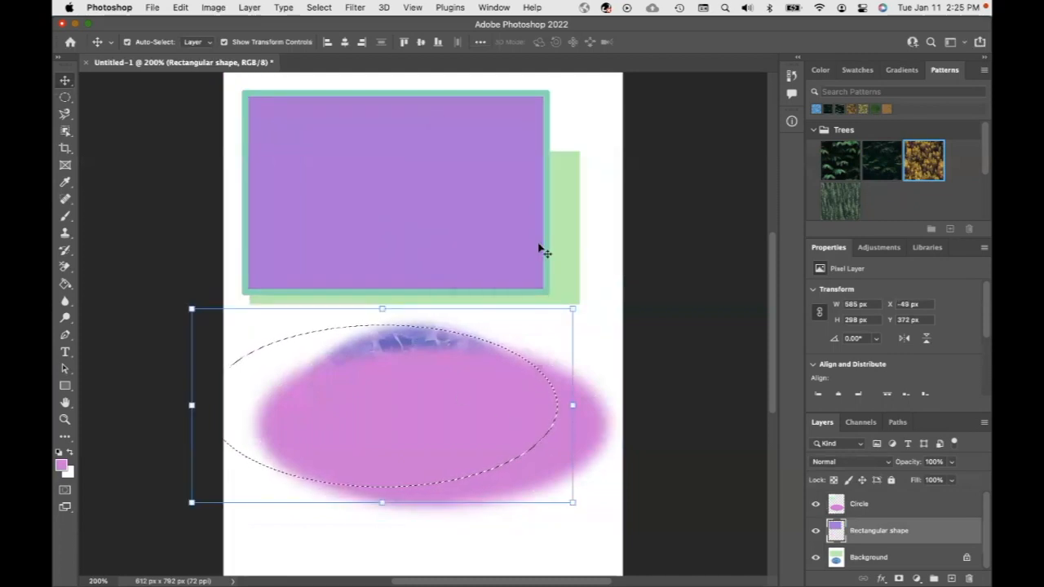
click(213, 7)
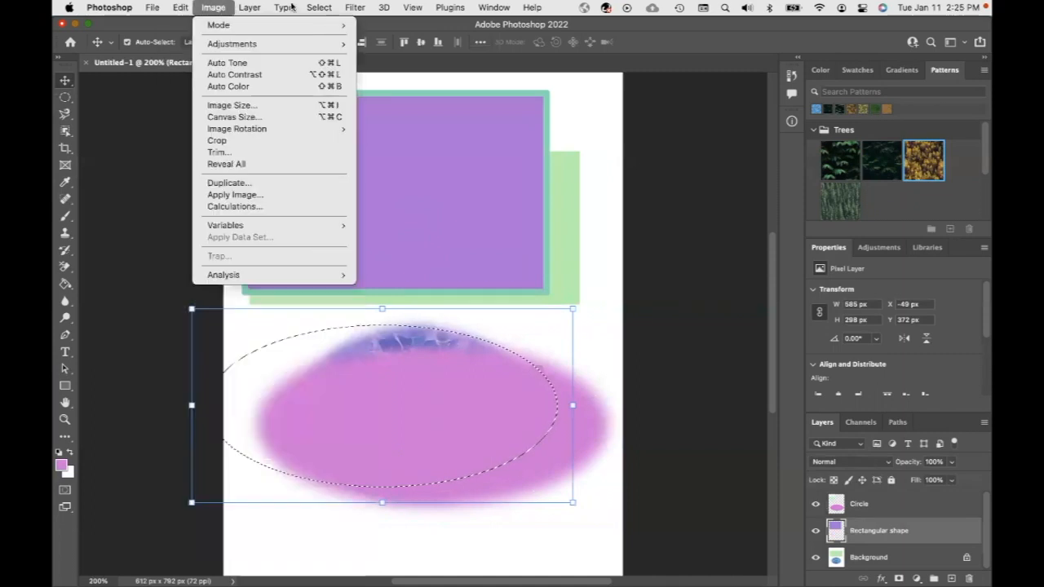
click(330, 37)
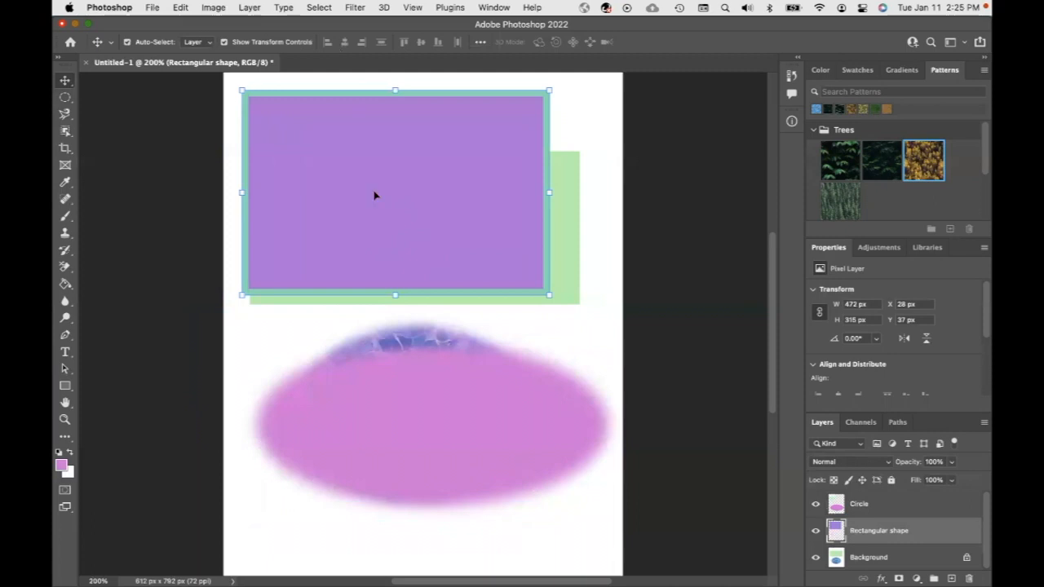
Reposition the purple rectangle at about X 114, Y 24 px and the pink ellipse at about X 14, Y 444 px
drag(432, 209, 488, 202)
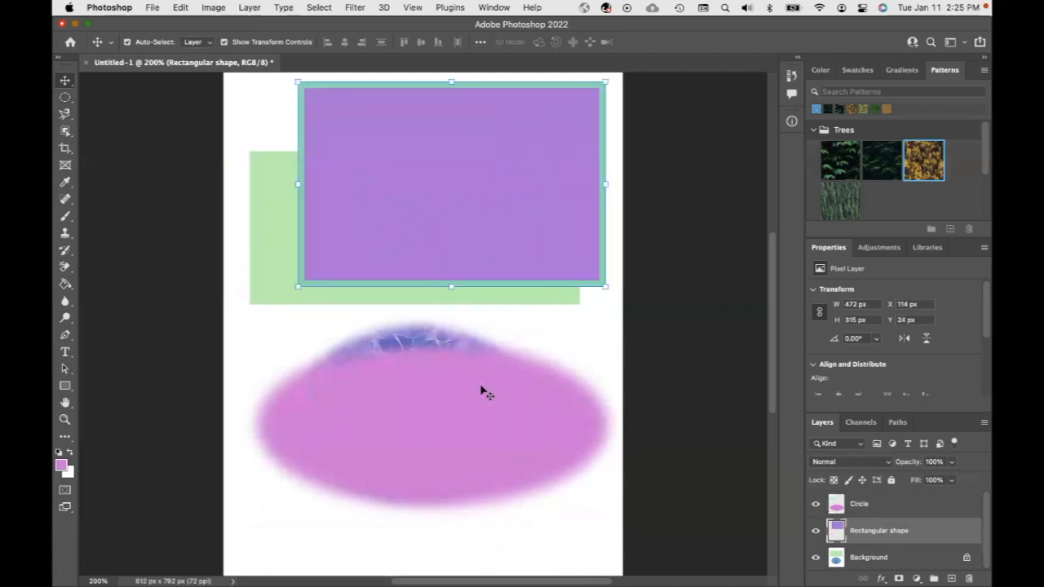
click(489, 433)
drag(489, 433, 478, 465)
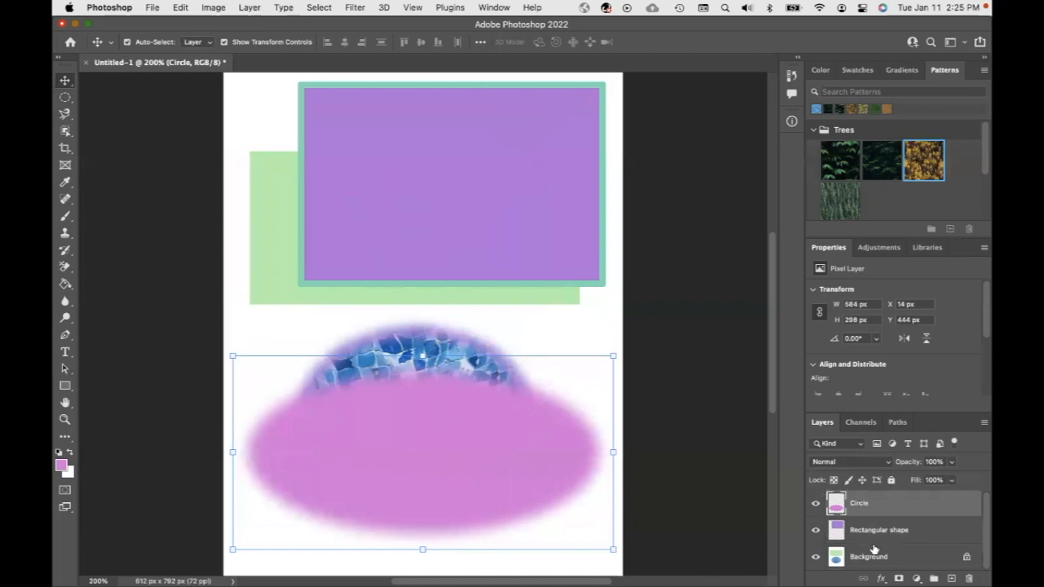
Hide and show the Background, Rectangular shape and Circle layers one at a time, and finish with only Background hidden
click(816, 557)
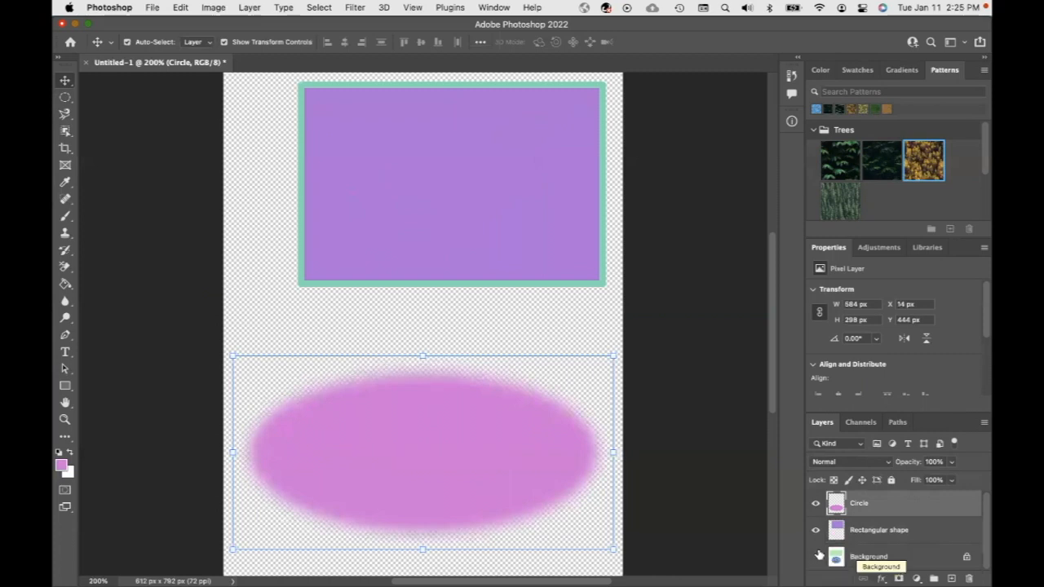
click(816, 557)
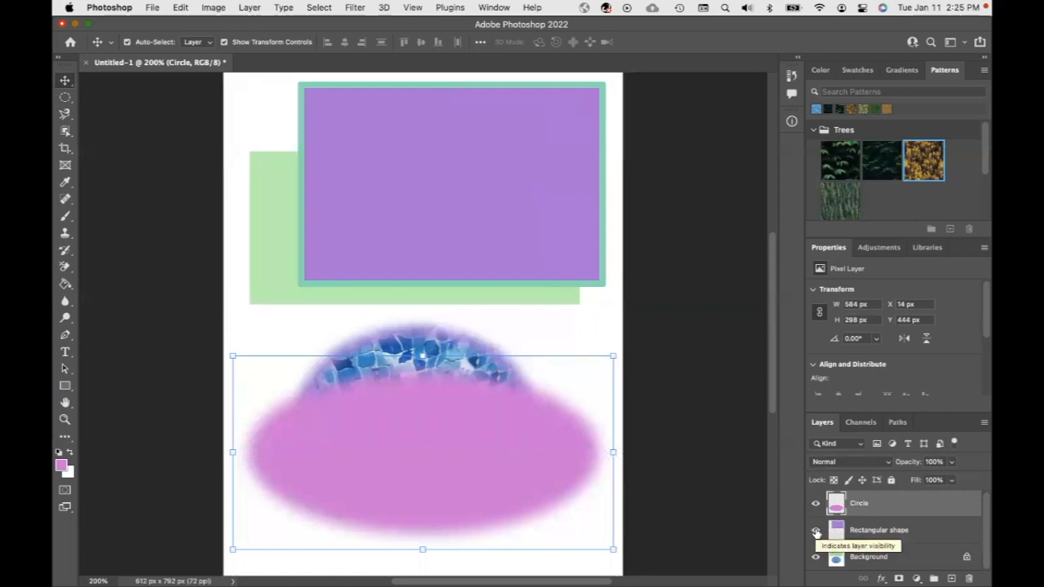
click(815, 531)
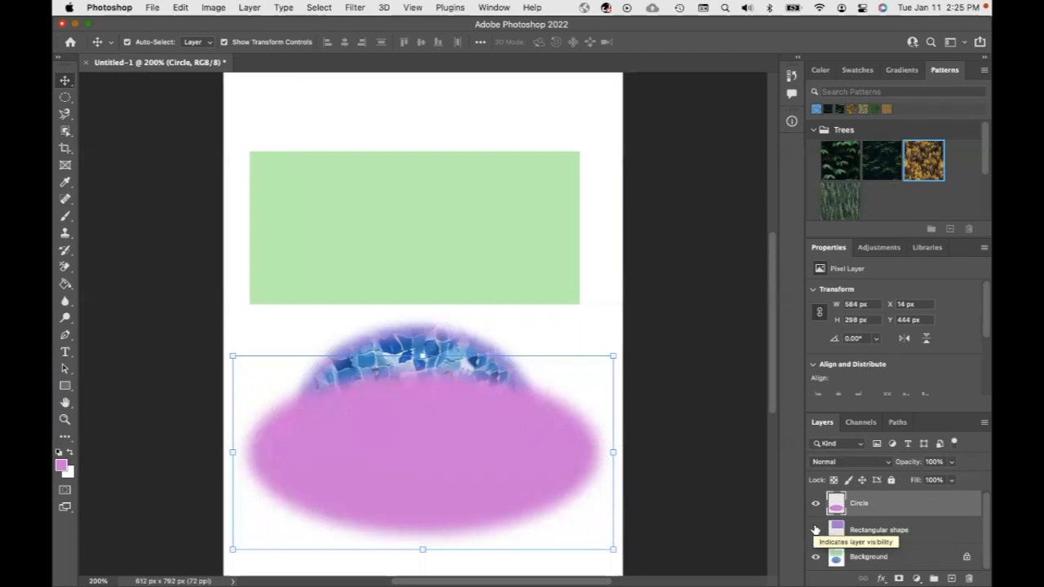
click(816, 530)
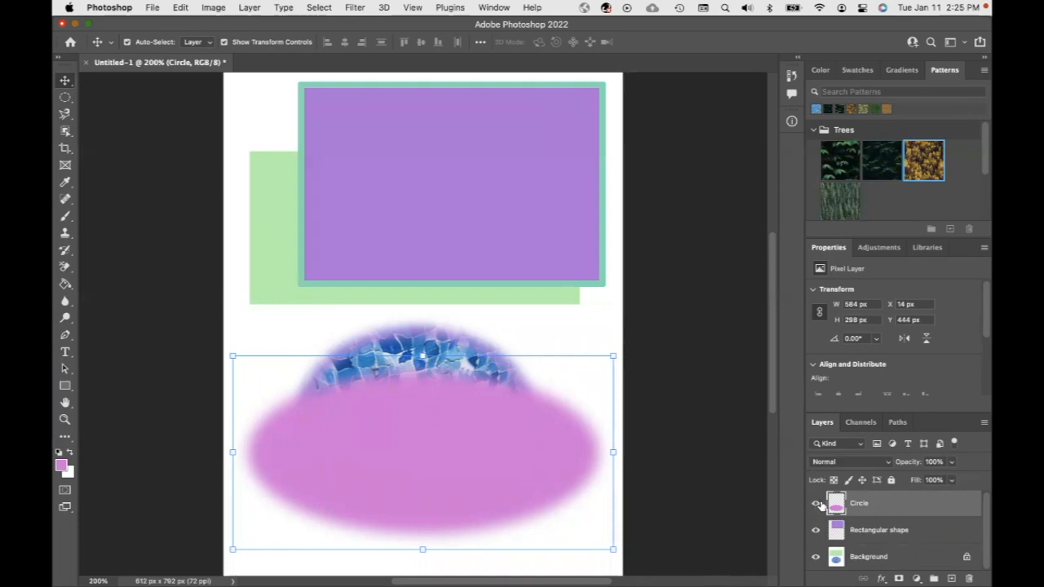
click(816, 504)
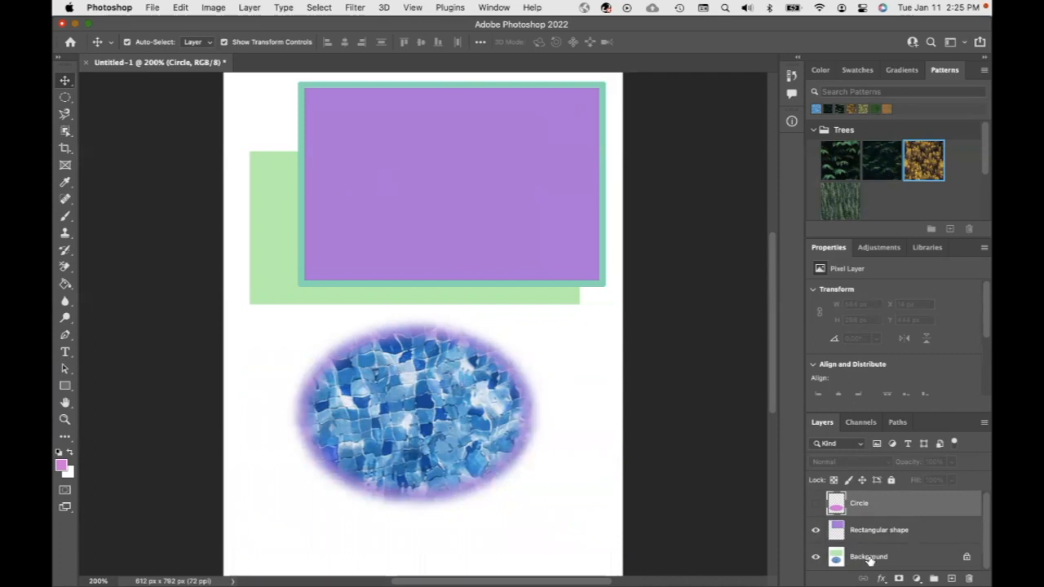
click(815, 506)
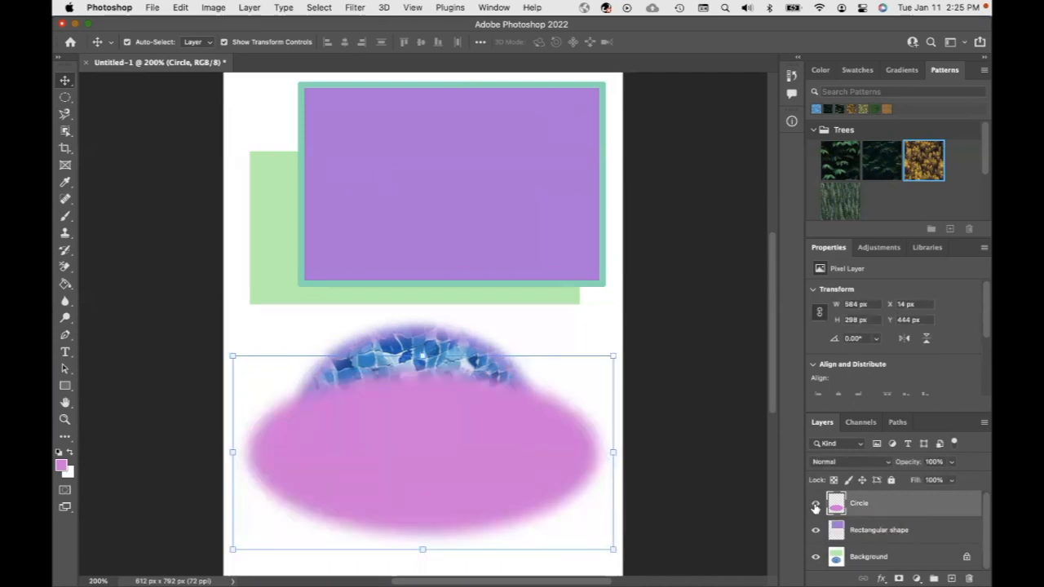
click(815, 557)
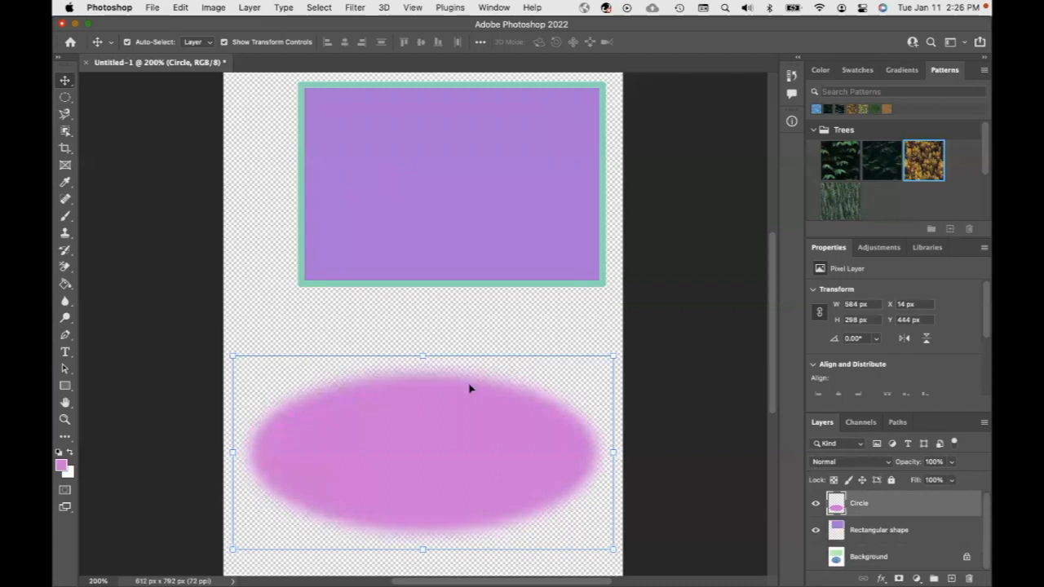
Try filling the Rectangular shape layer with the blue water pattern without a selection, and undo the fill
click(433, 182)
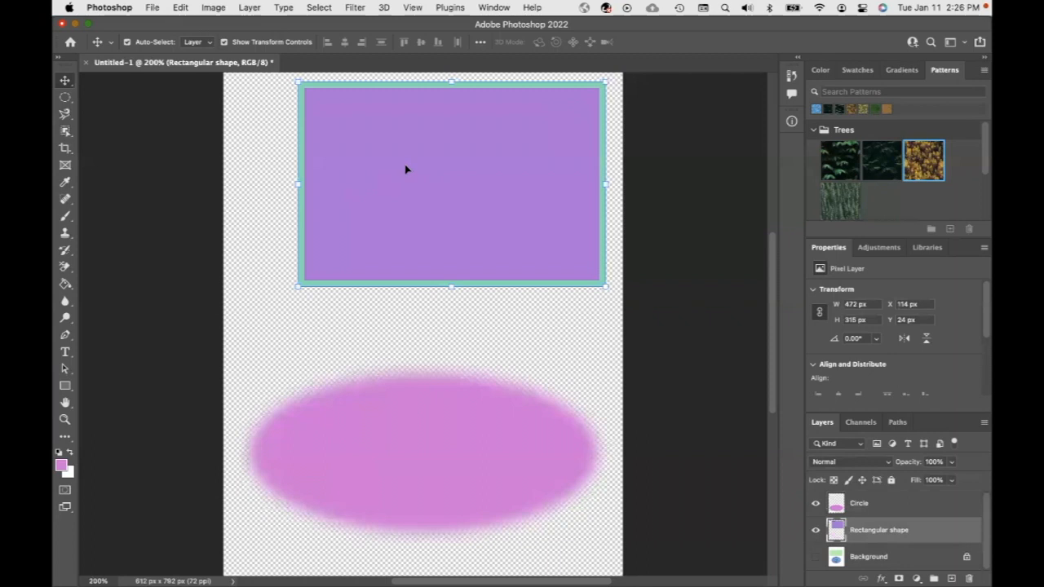
click(182, 7)
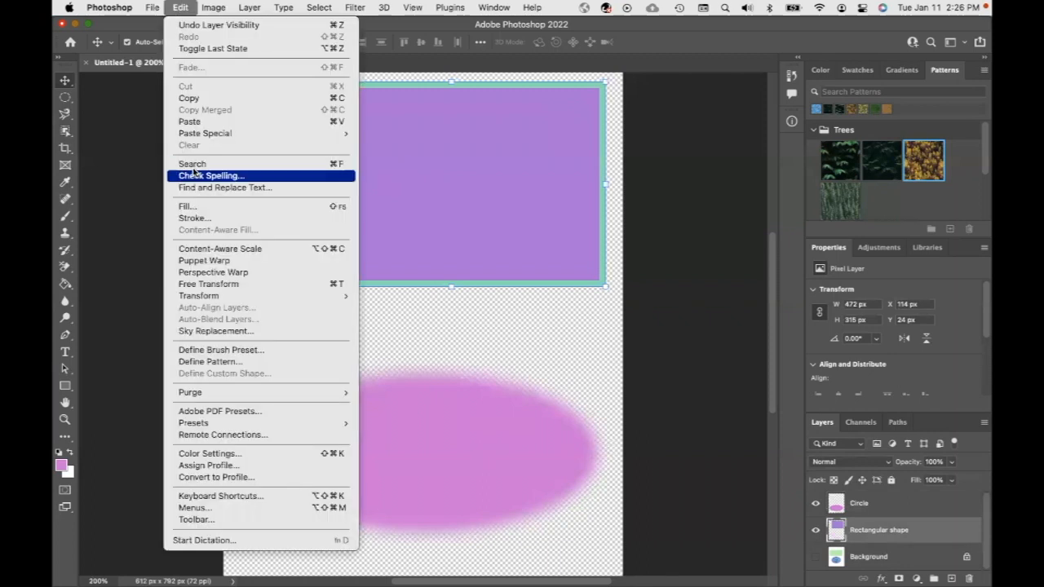
click(190, 210)
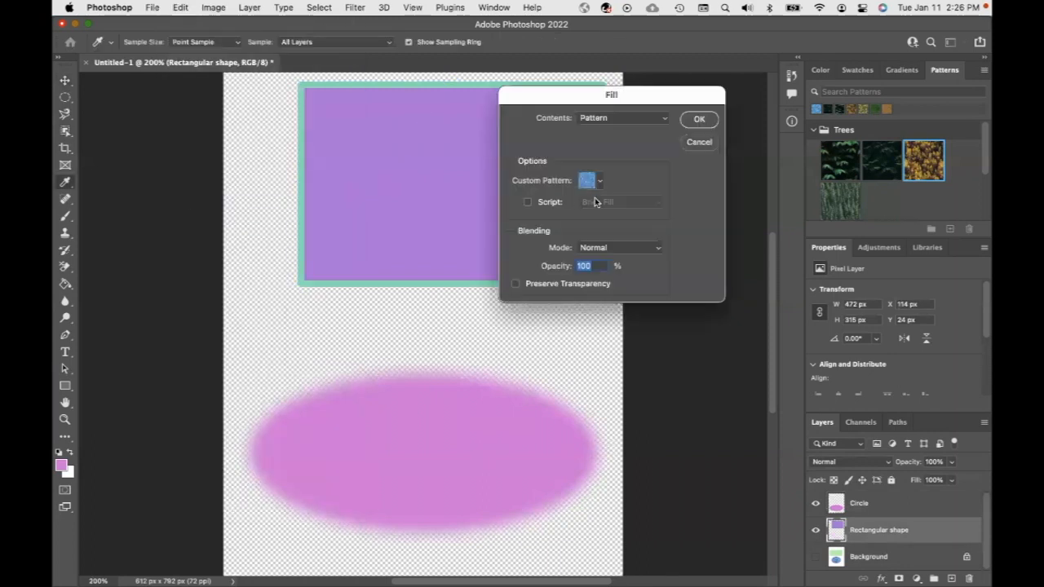
click(586, 183)
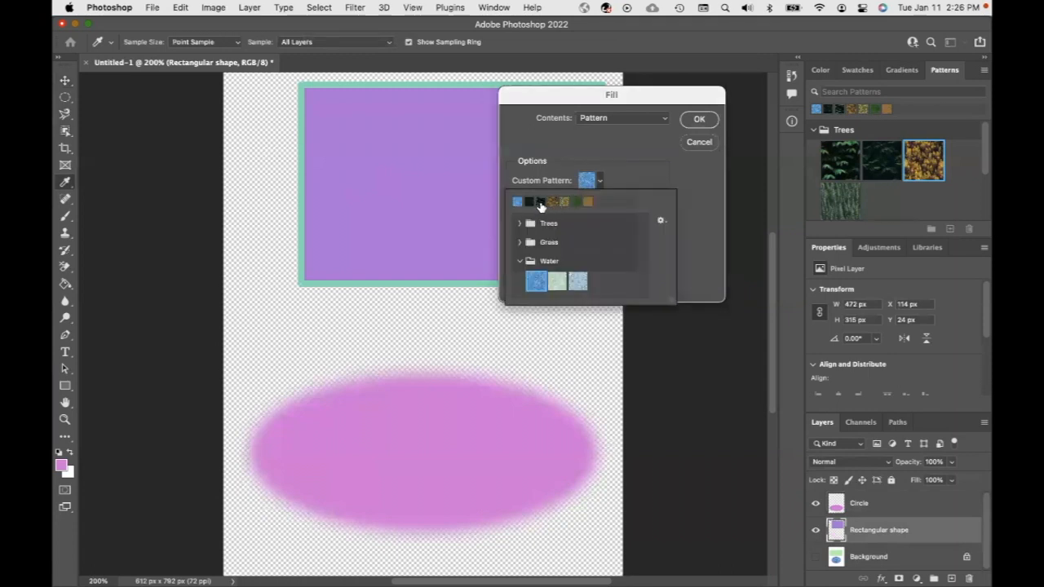
click(540, 202)
click(700, 119)
key(v)
click(180, 7)
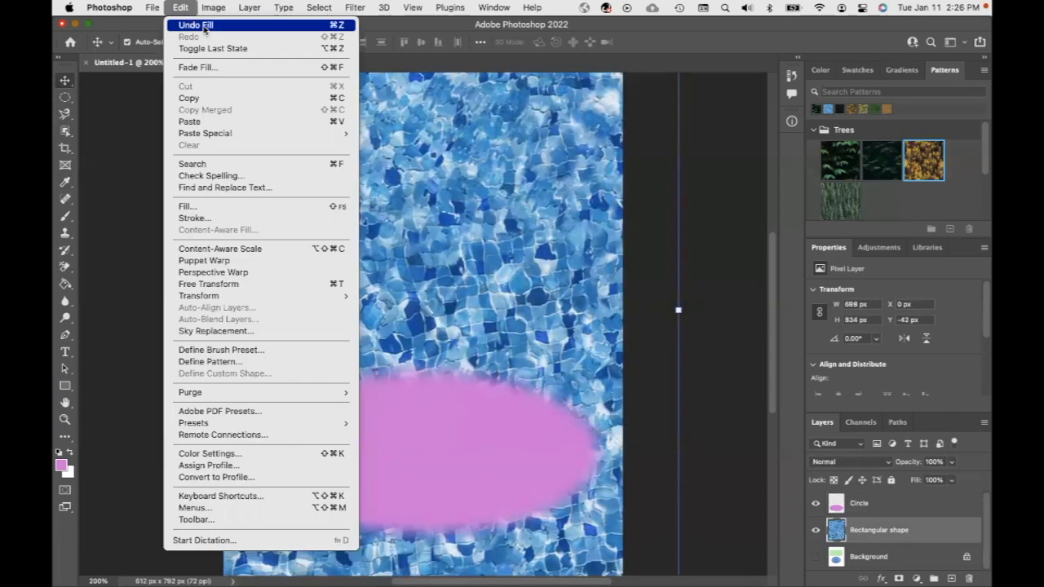
click(203, 29)
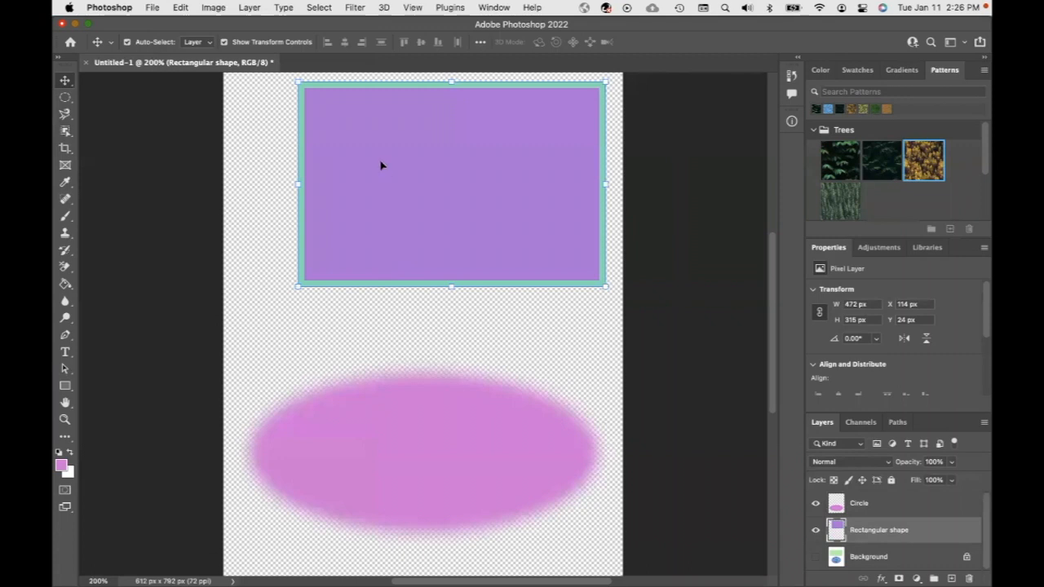
key(m)
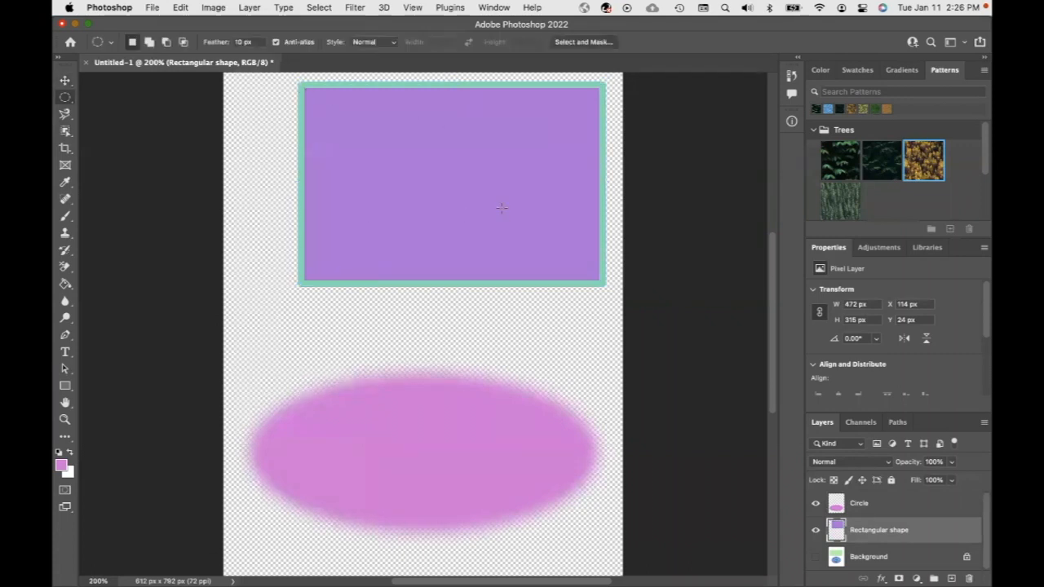
click(180, 7)
mouse_move(210, 139)
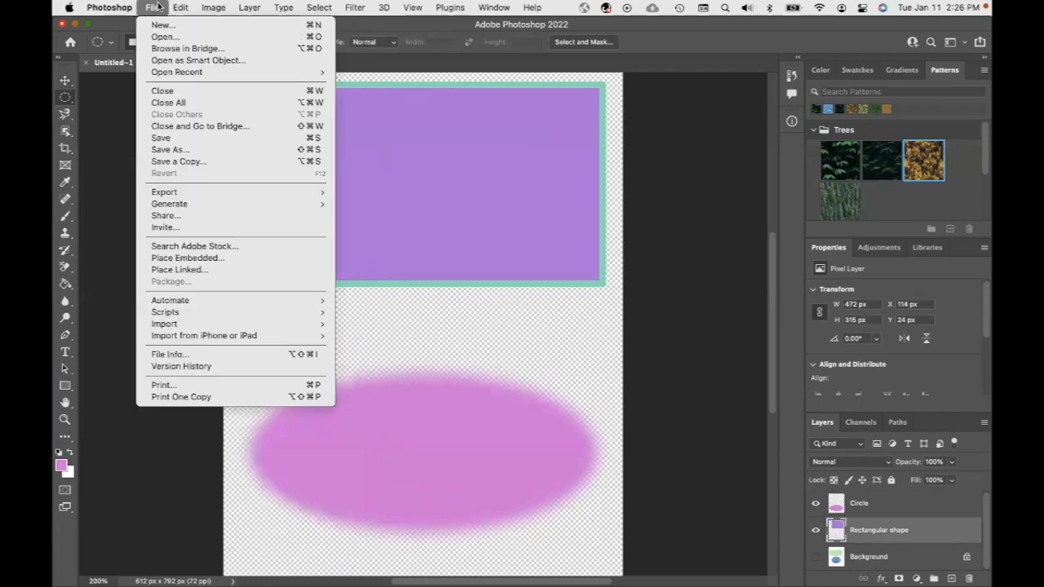
click(535, 304)
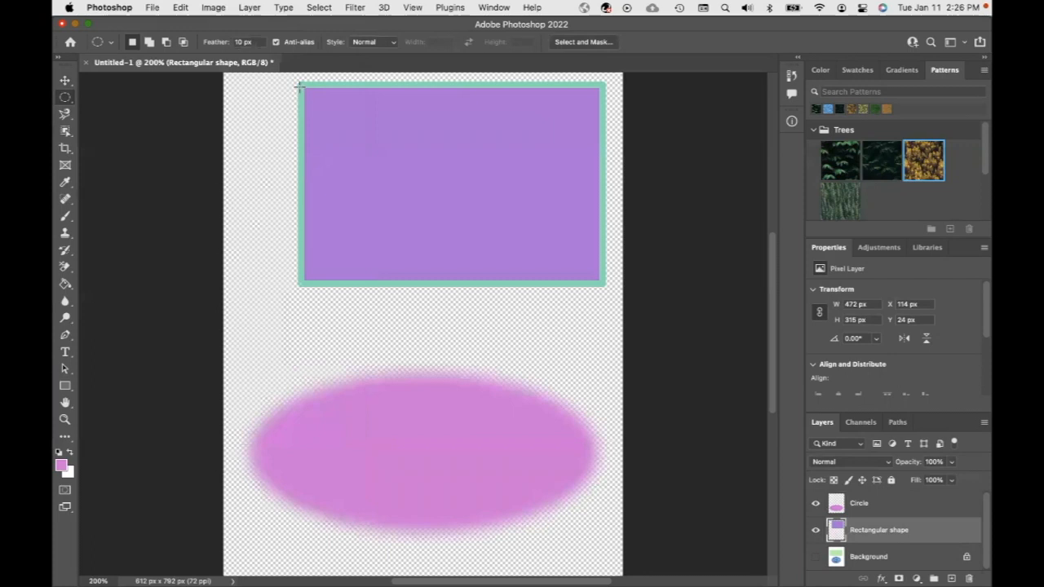
drag(303, 84, 513, 237)
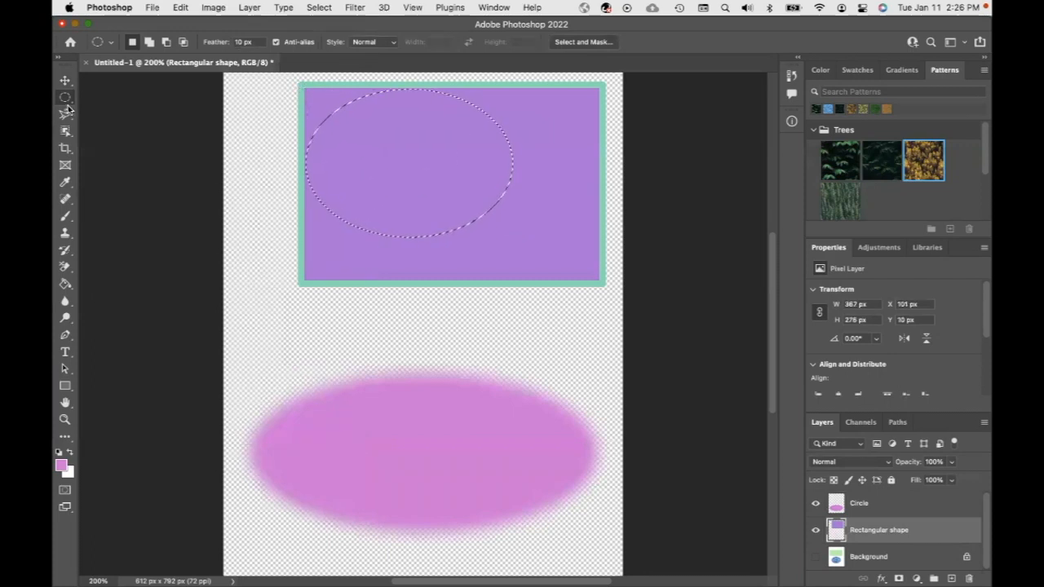
click(320, 7)
click(341, 39)
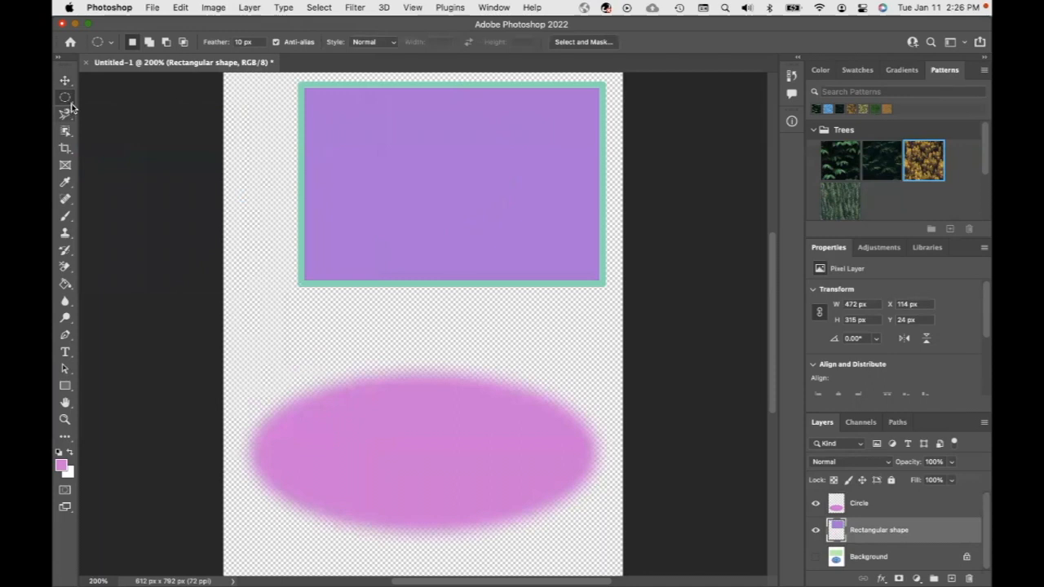
Draw a rectangular selection about 448 × 207 px inside the teal border, covering the upper part of the purple rectangle
click(70, 101)
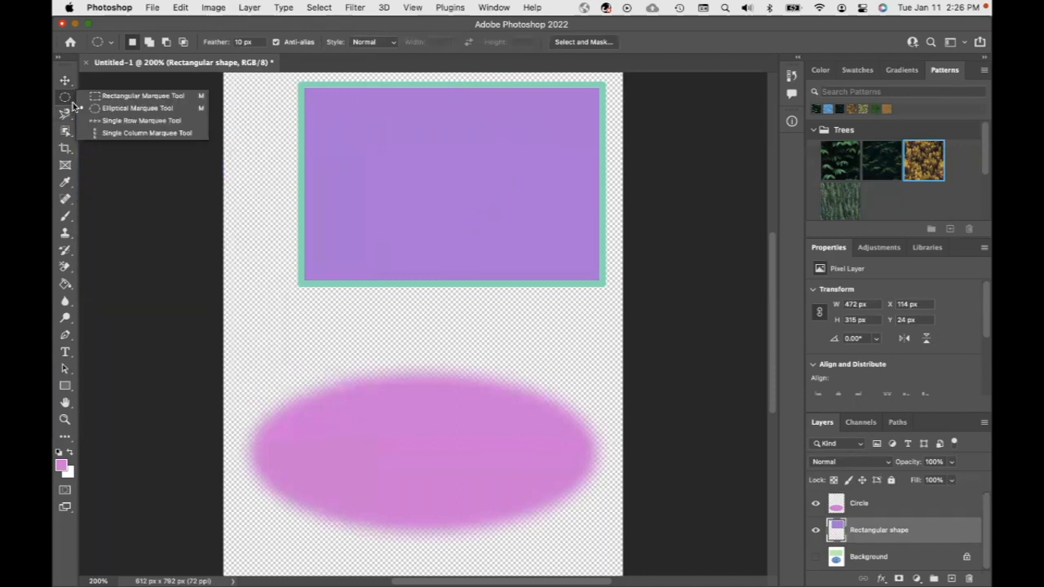
click(122, 96)
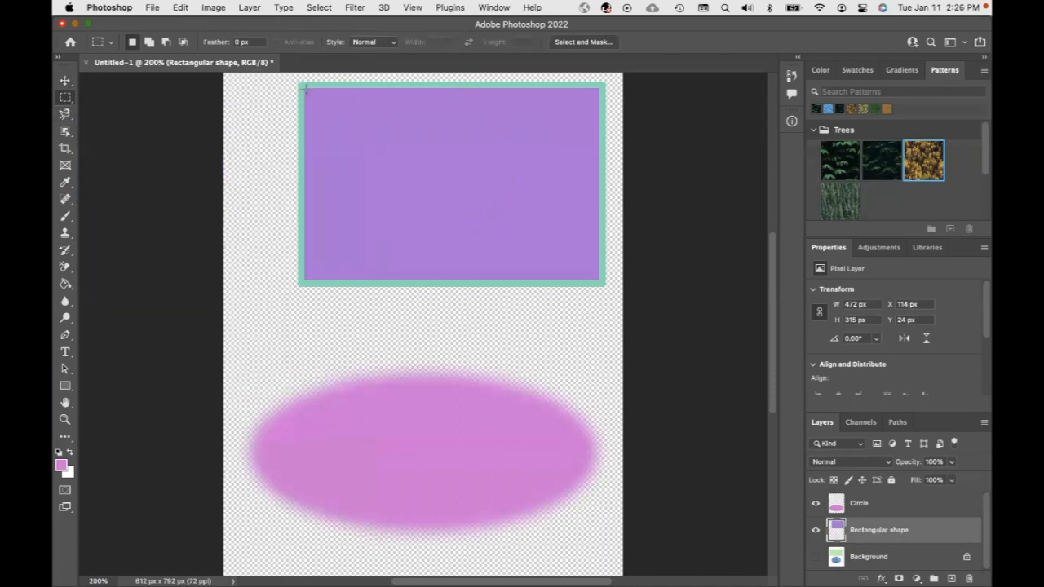
drag(304, 87, 599, 225)
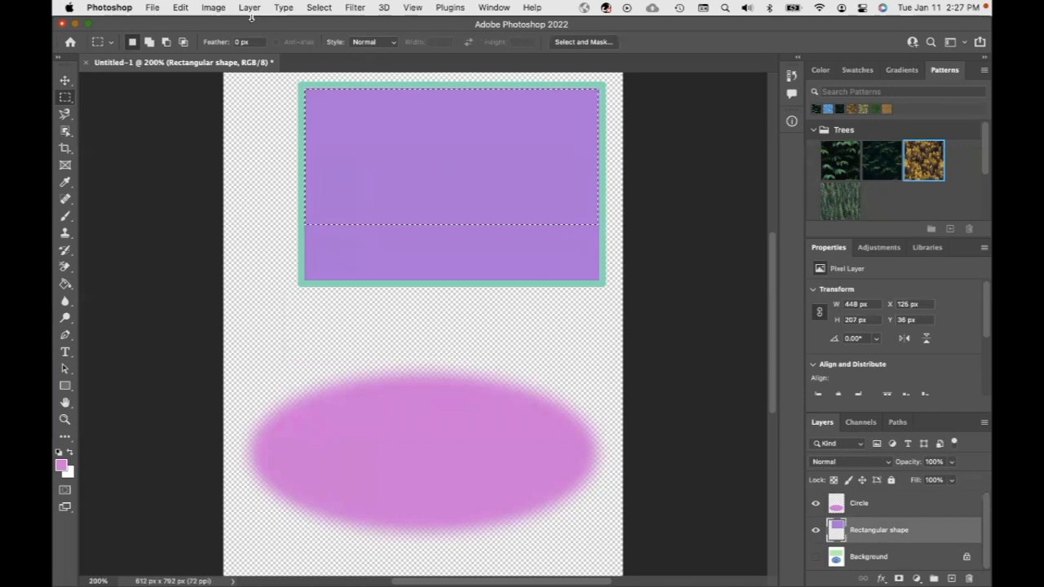
Fill the selected upper part of the purple rectangle with the blue water pattern at 100% opacity in Normal mode, and deselect
click(181, 8)
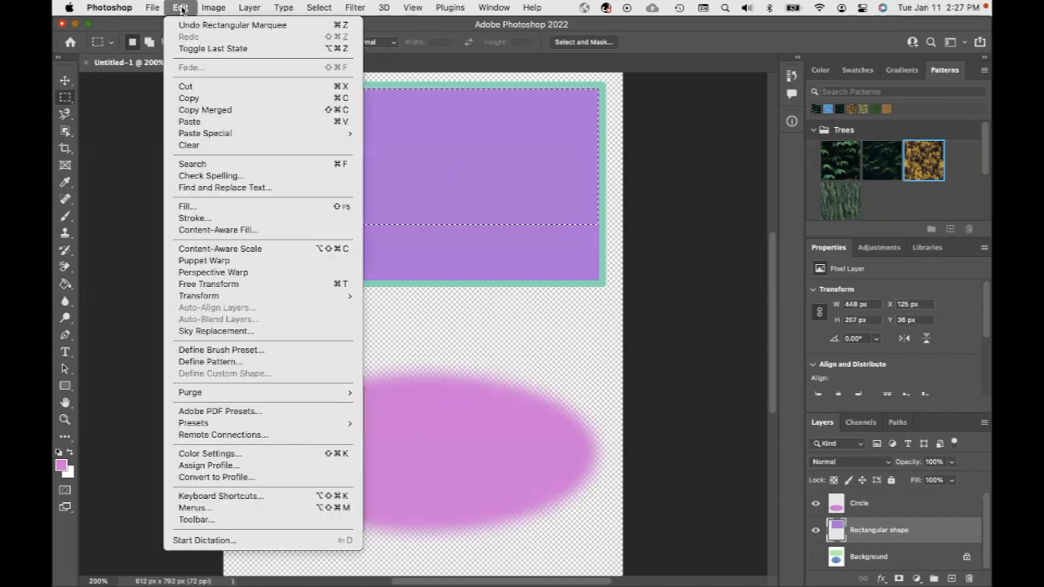
click(191, 206)
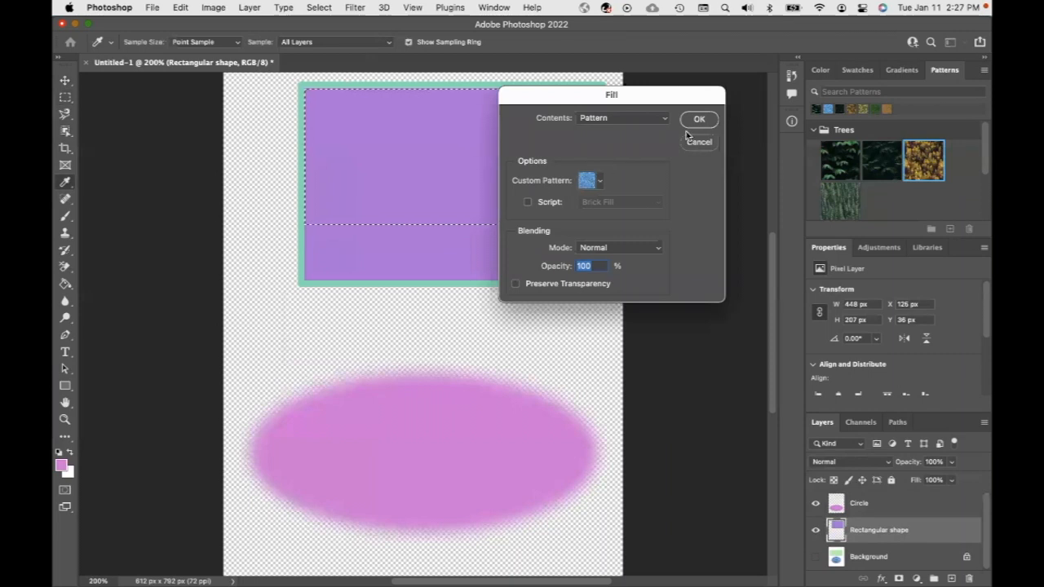
click(699, 121)
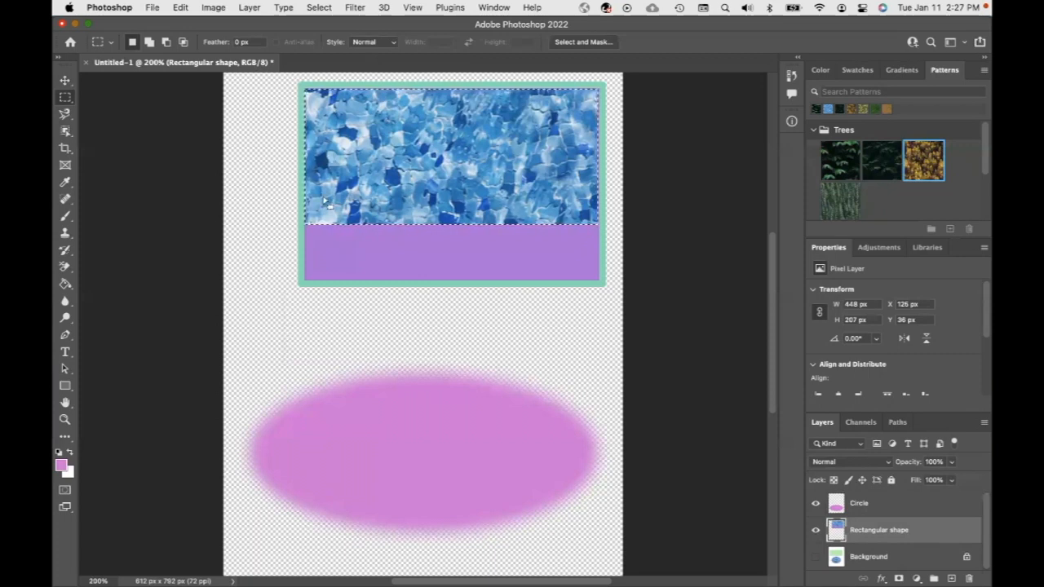
click(402, 349)
Move the patterned rectangle with its teal border to about X 70, Y 52 px
click(66, 80)
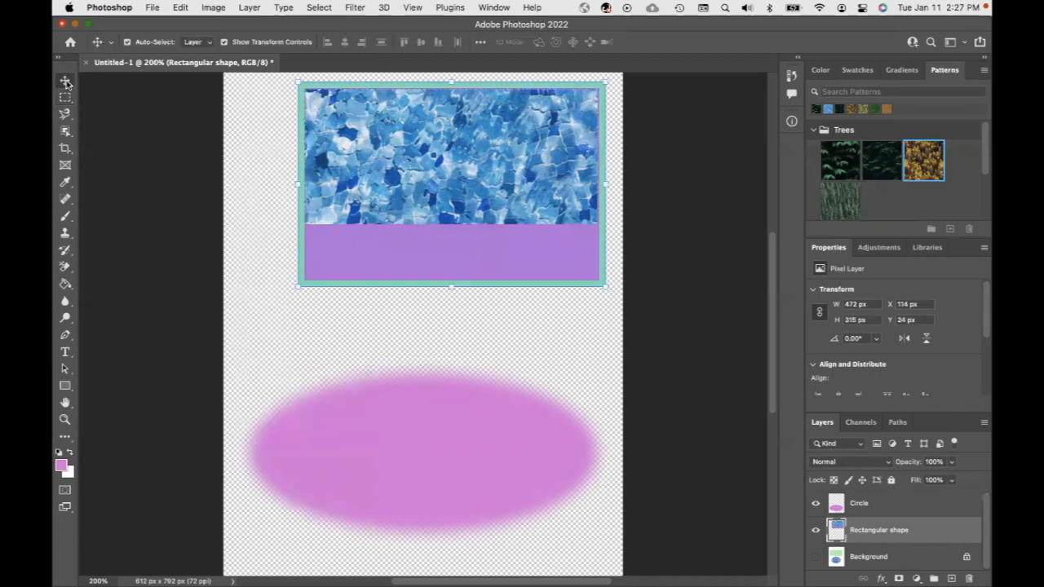
drag(402, 233, 377, 259)
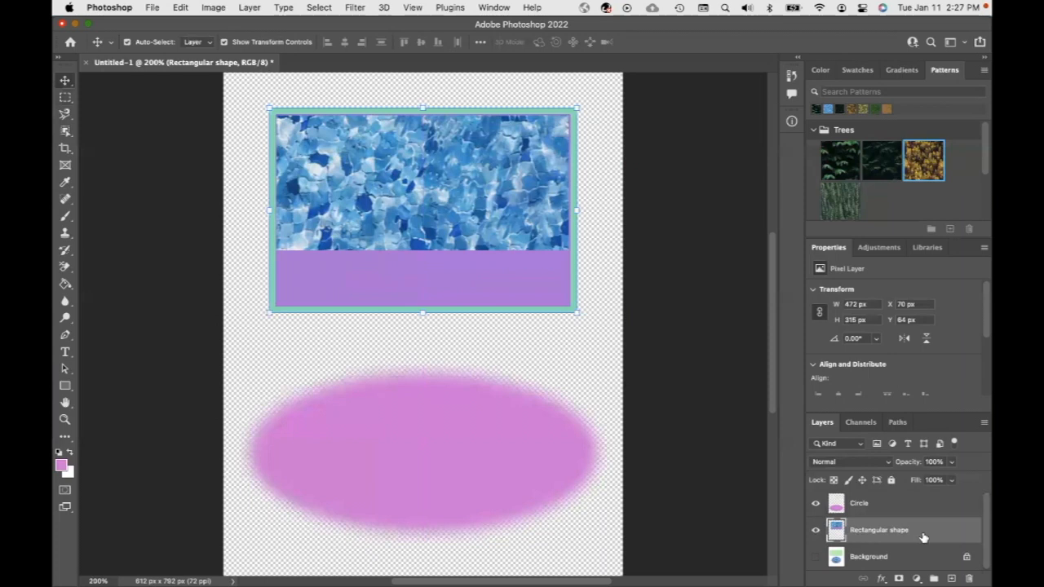
mouse_move(492, 285)
mouse_down()
mouse_move(490, 237)
mouse_move(485, 280)
mouse_up()
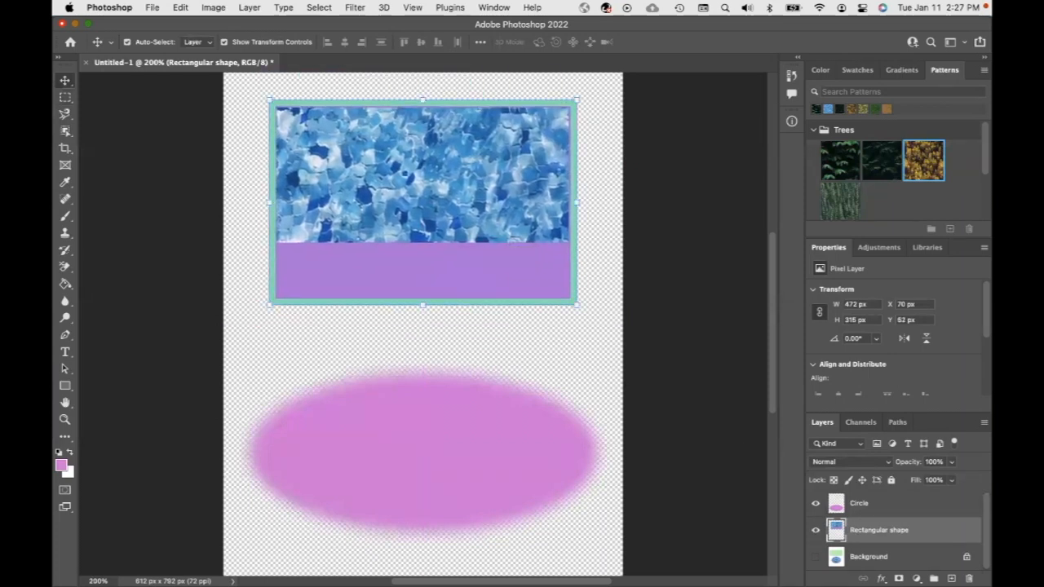
Try moving the green rectangle with only the Background layer shown, and restore visibility to just Rectangular shape and Circle
click(816, 557)
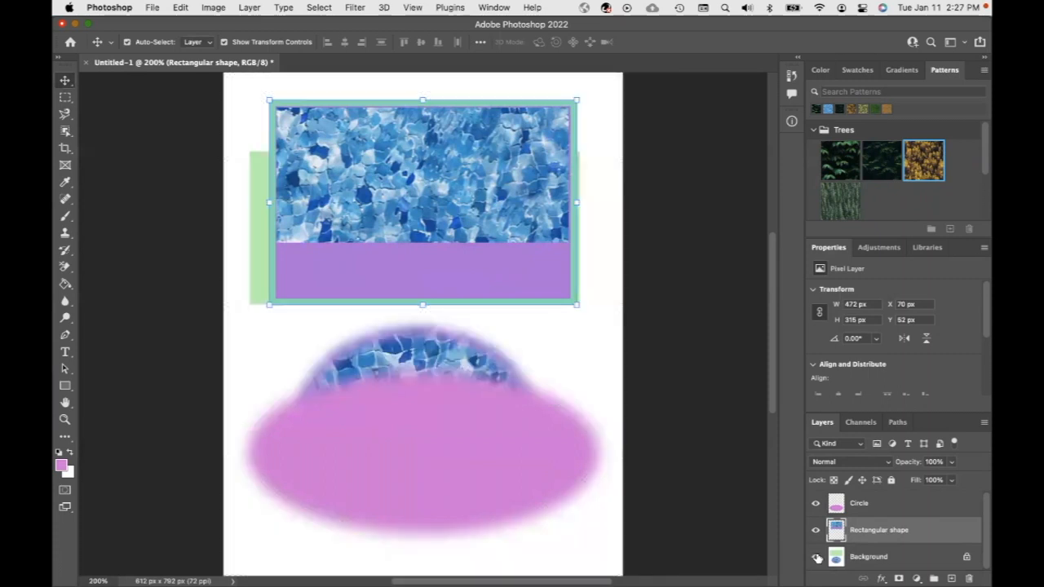
click(815, 503)
click(816, 530)
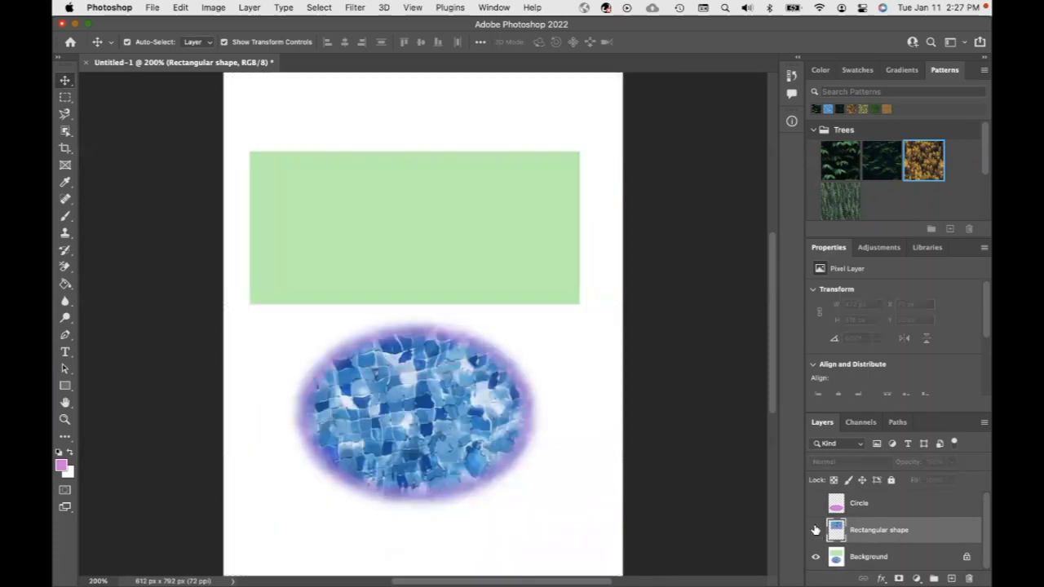
drag(442, 230, 454, 198)
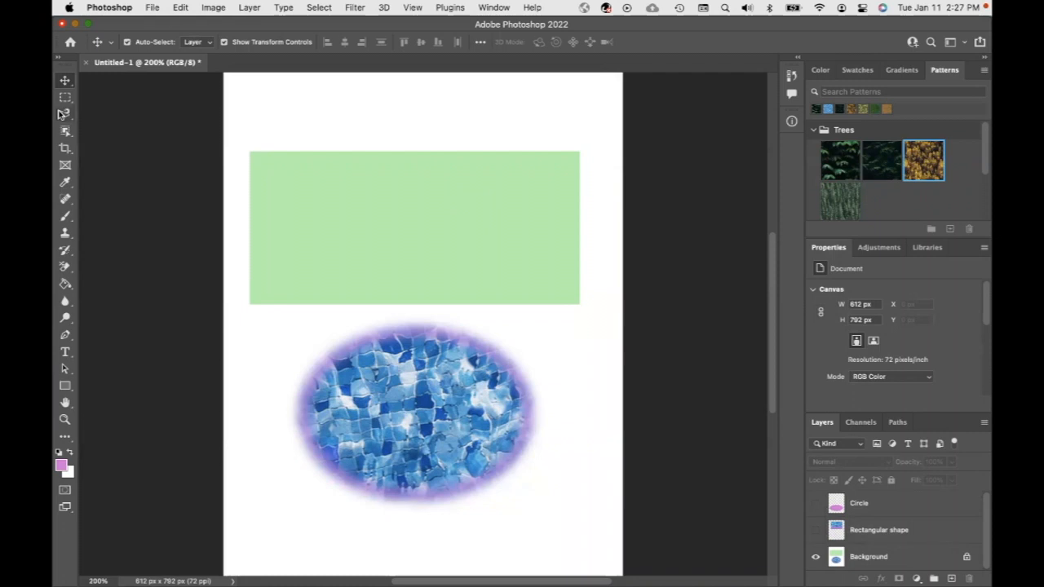
click(815, 562)
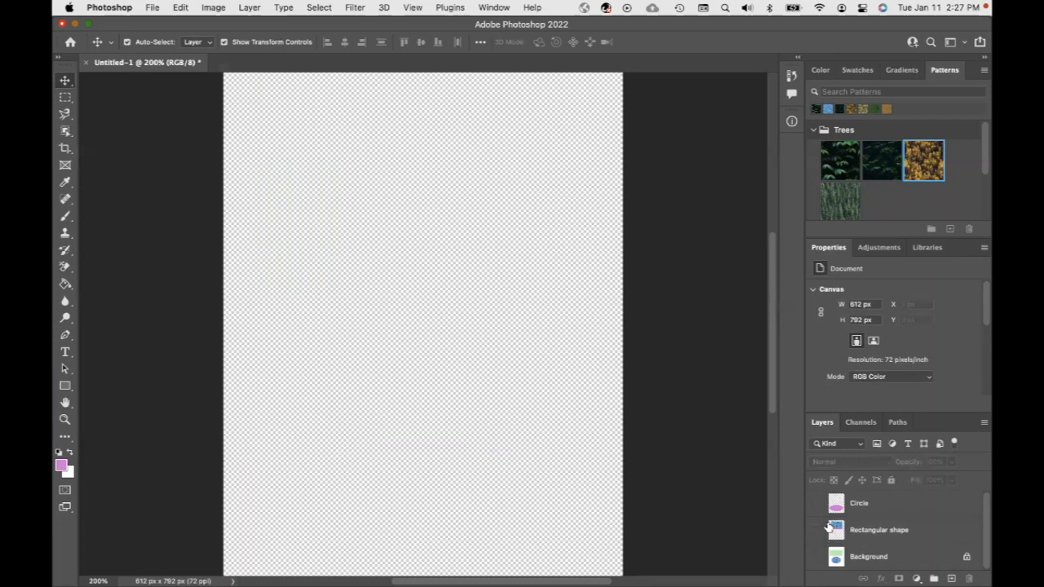
click(815, 530)
click(815, 503)
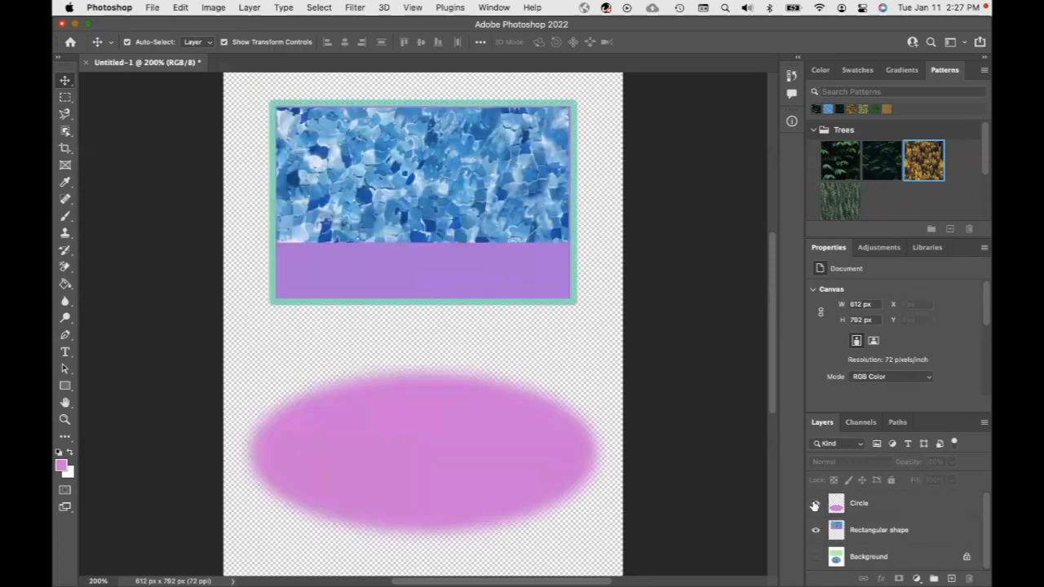
Move the pink ellipse to about X 0, Y 433 px and the patterned rectangle to about X 70, Y 101 px
mouse_move(408, 414)
mouse_down()
mouse_move(422, 352)
mouse_move(397, 418)
mouse_move(401, 403)
mouse_up()
drag(425, 178, 421, 205)
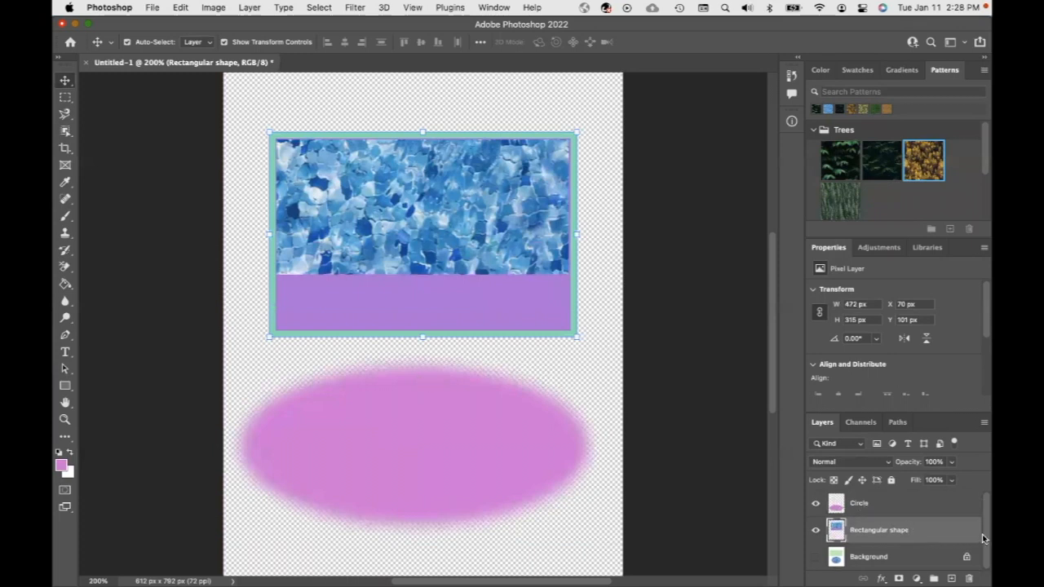
Link the Circle and Rectangular shape layers and move both shapes together to about X 16, Y 81 px
click(930, 505)
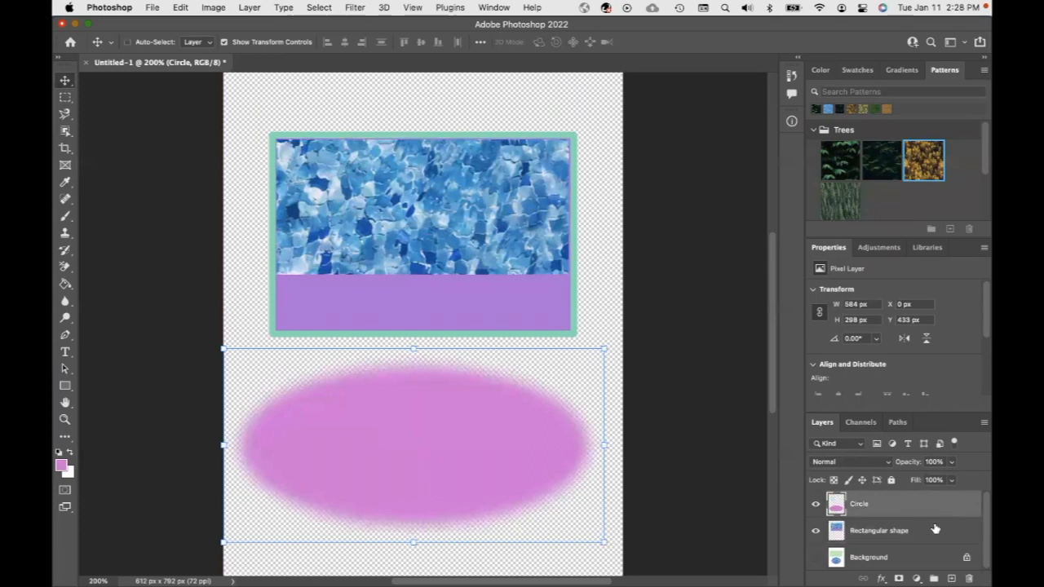
shift+click(936, 530)
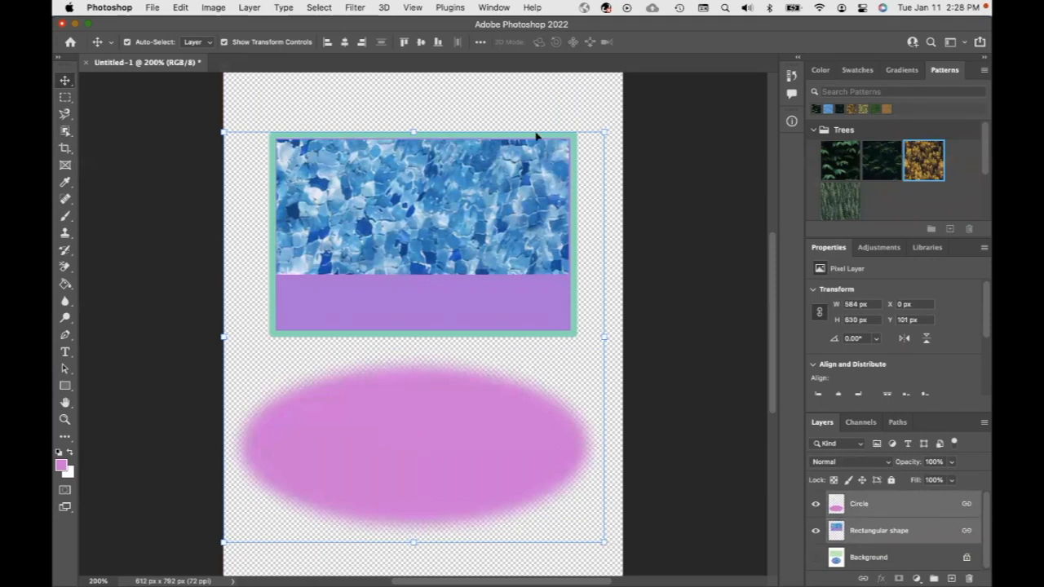
click(563, 122)
drag(503, 272, 516, 245)
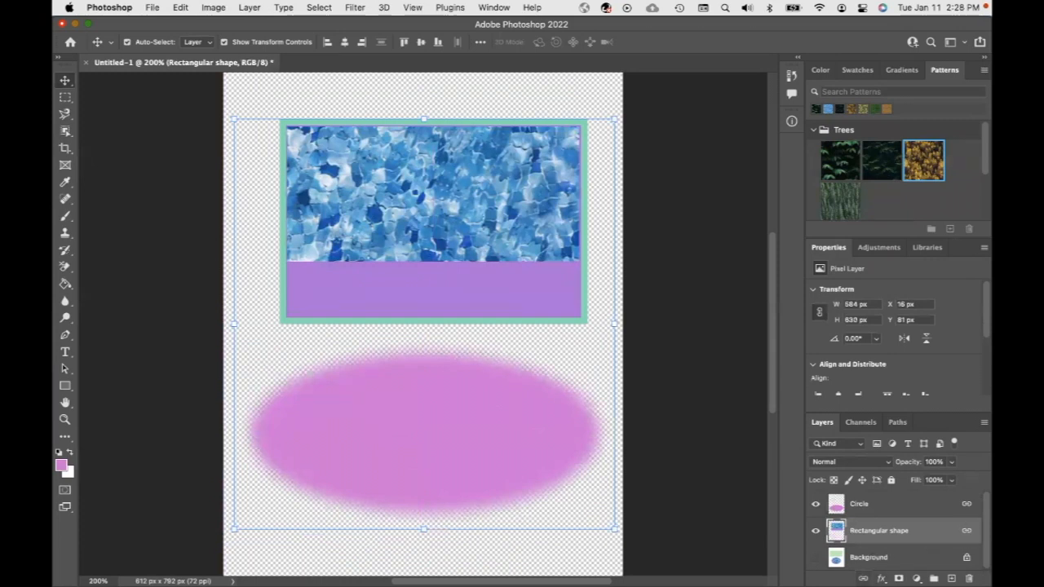
Unlink the two shape layers and move the patterned rectangle alone to about X 72, Y 71 px
click(863, 579)
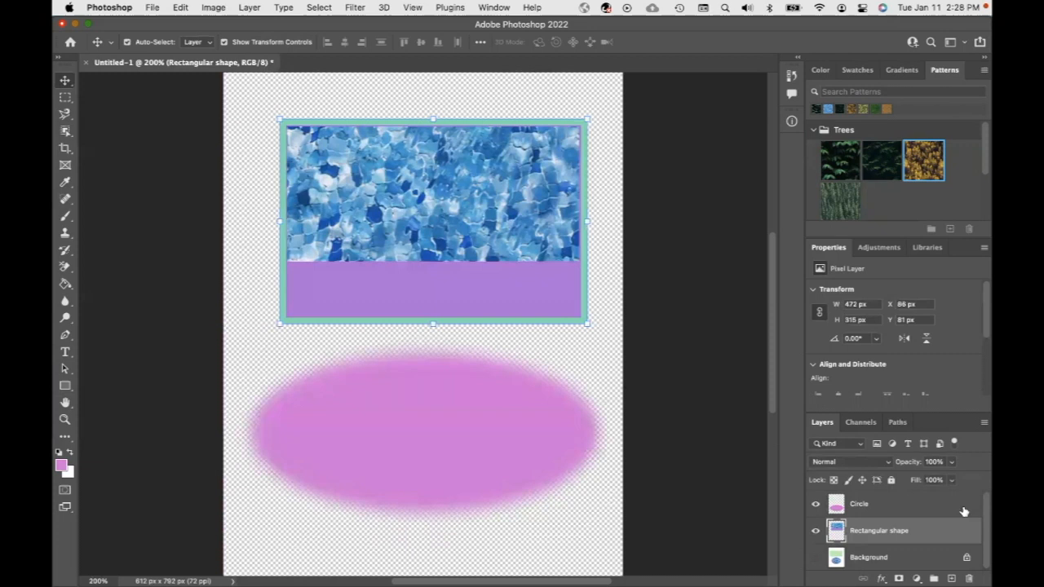
mouse_move(457, 218)
mouse_down()
mouse_move(452, 177)
mouse_move(447, 211)
mouse_up()
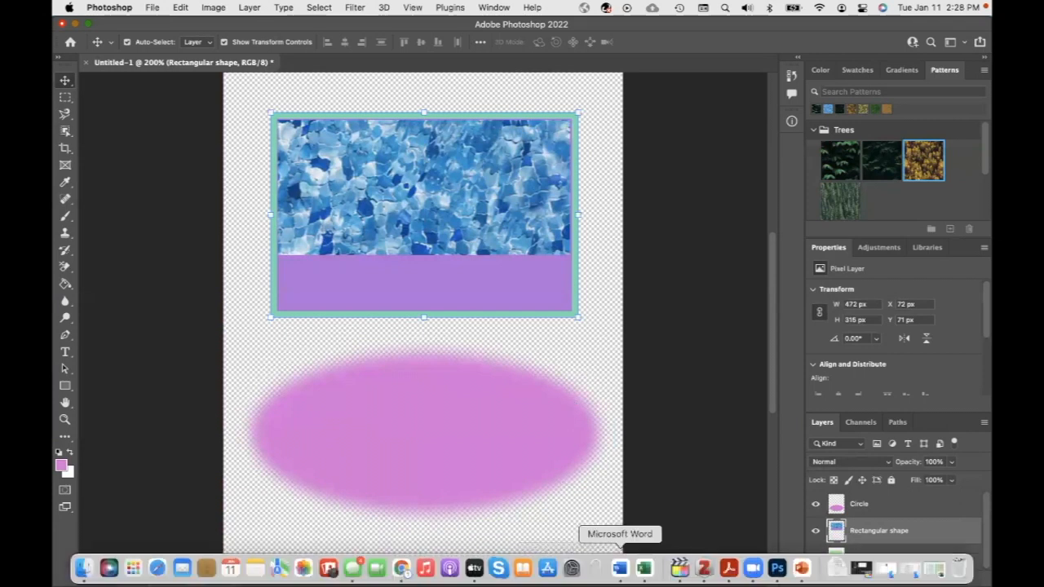
Switch to Chrome and browse the Google image results for "youngstown" for a suitable photo
click(400, 567)
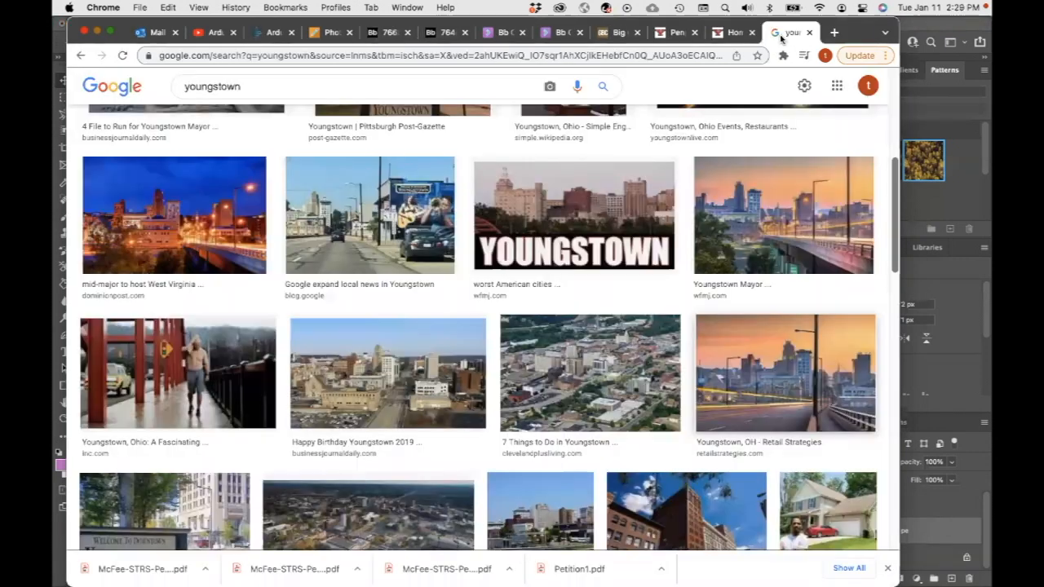
click(783, 32)
scroll(383, 343, up, 5)
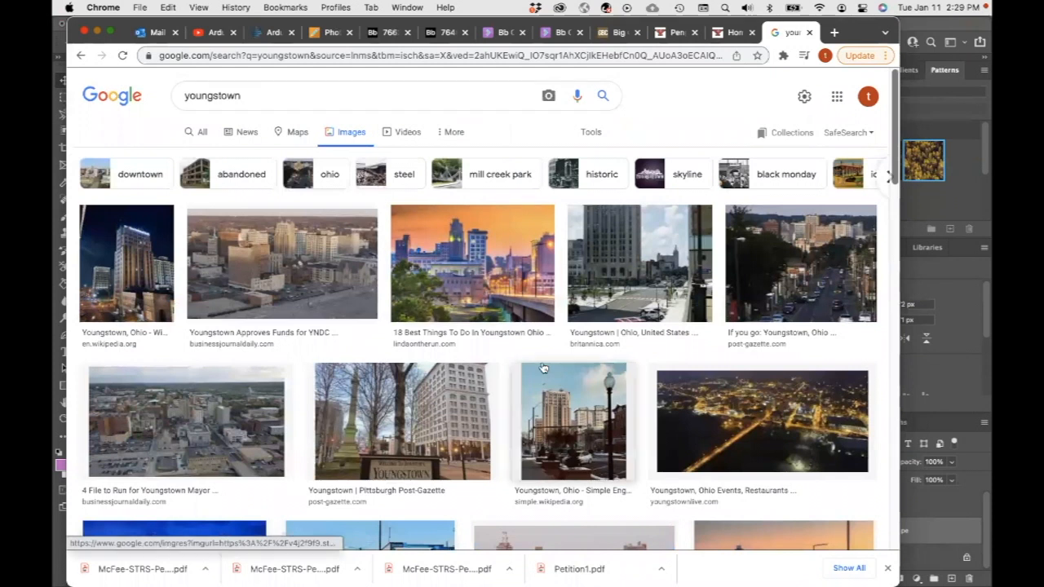
scroll(540, 359, down, 5)
scroll(541, 359, down, 5)
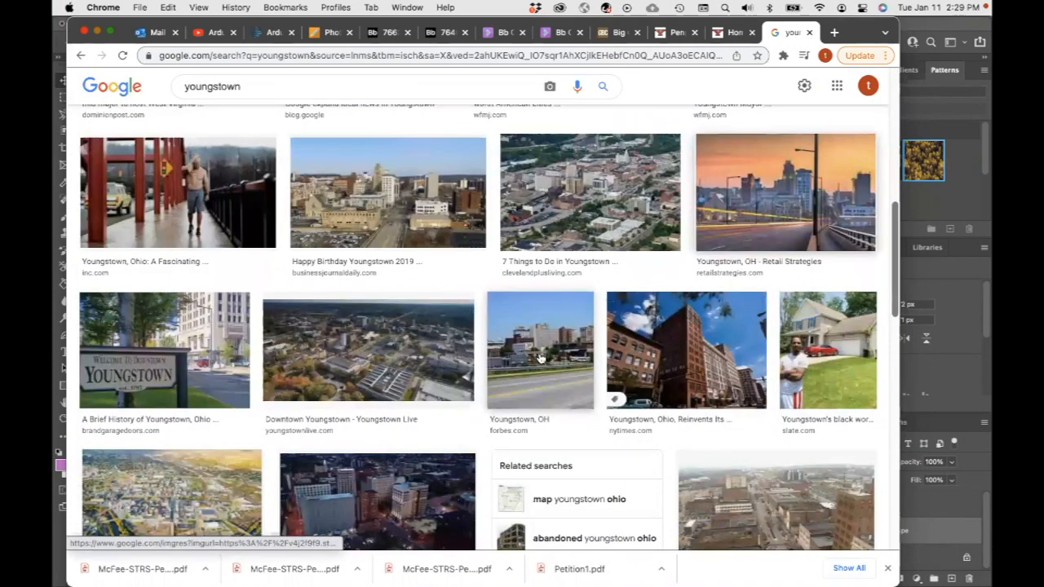
scroll(540, 359, down, 3)
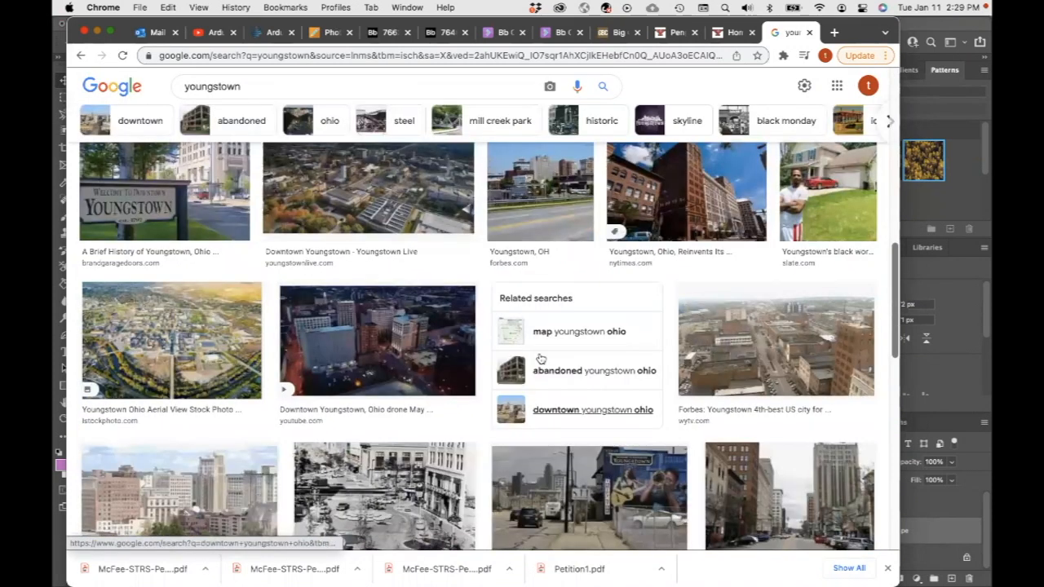
scroll(541, 359, up, 2)
scroll(541, 359, down, 7)
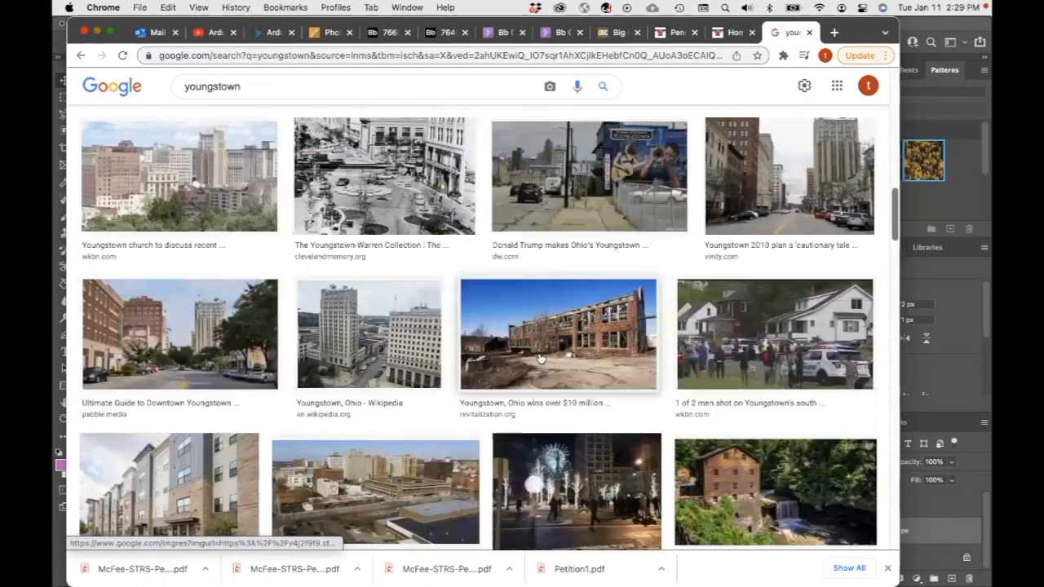
scroll(541, 359, up, 4)
scroll(243, 94, up, 6)
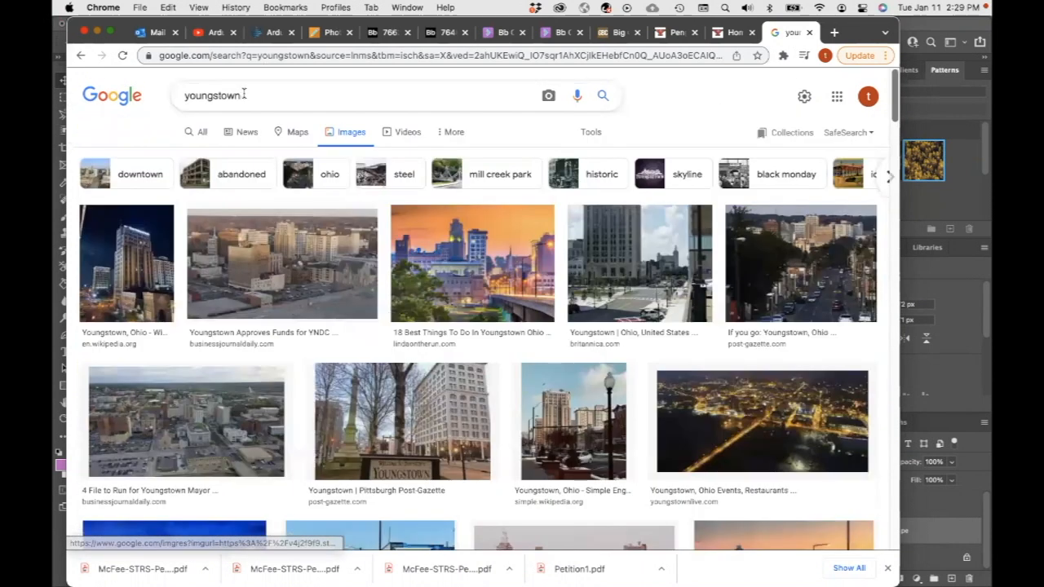
Search Google Images for "ysu campus" and look through the campus photos
double_click(213, 95)
text(ysu camp)
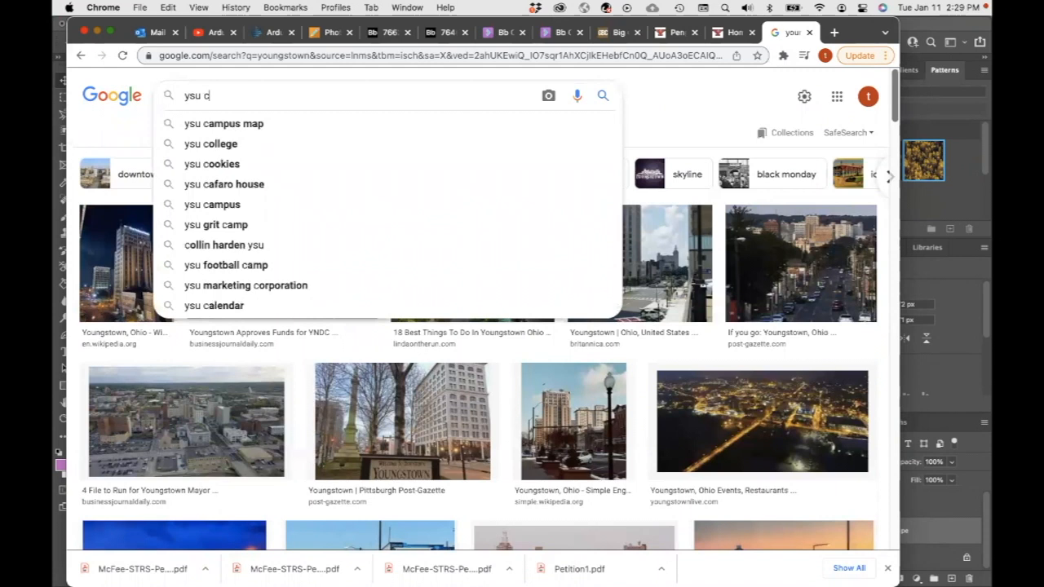
text(us)
key(Return)
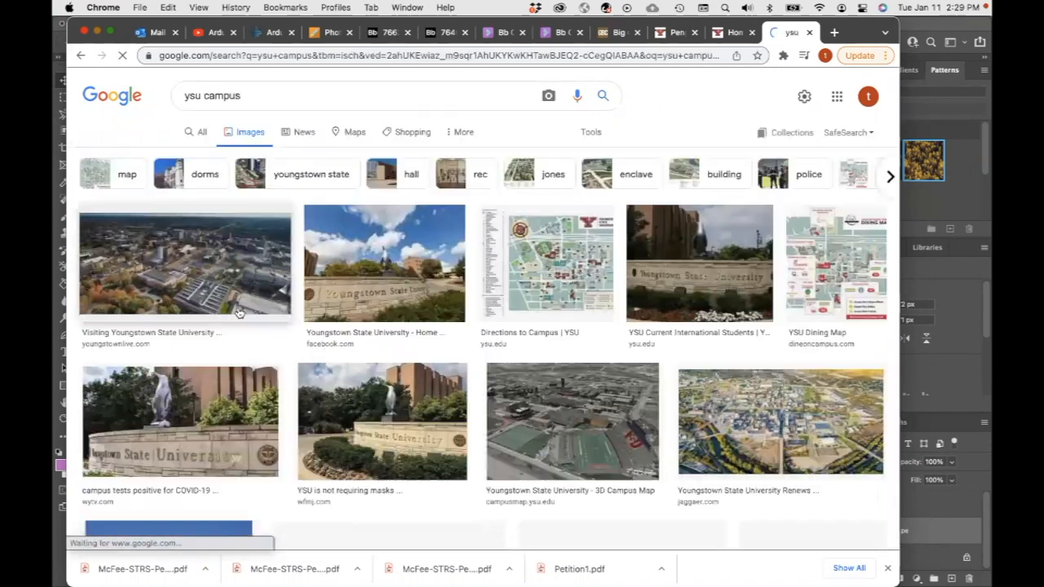
scroll(273, 353, down, 1)
scroll(273, 352, down, 5)
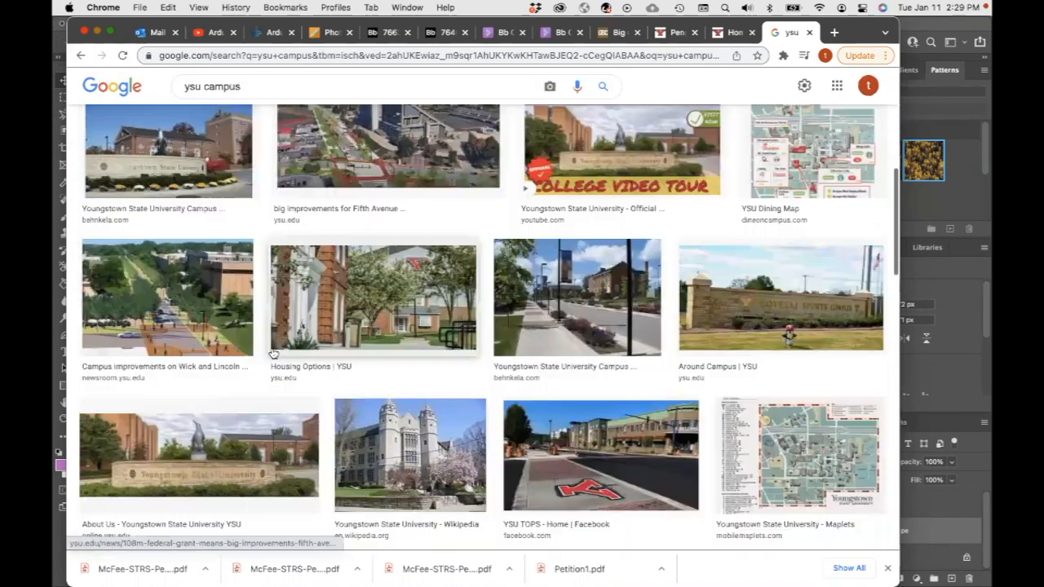
scroll(273, 352, down, 1)
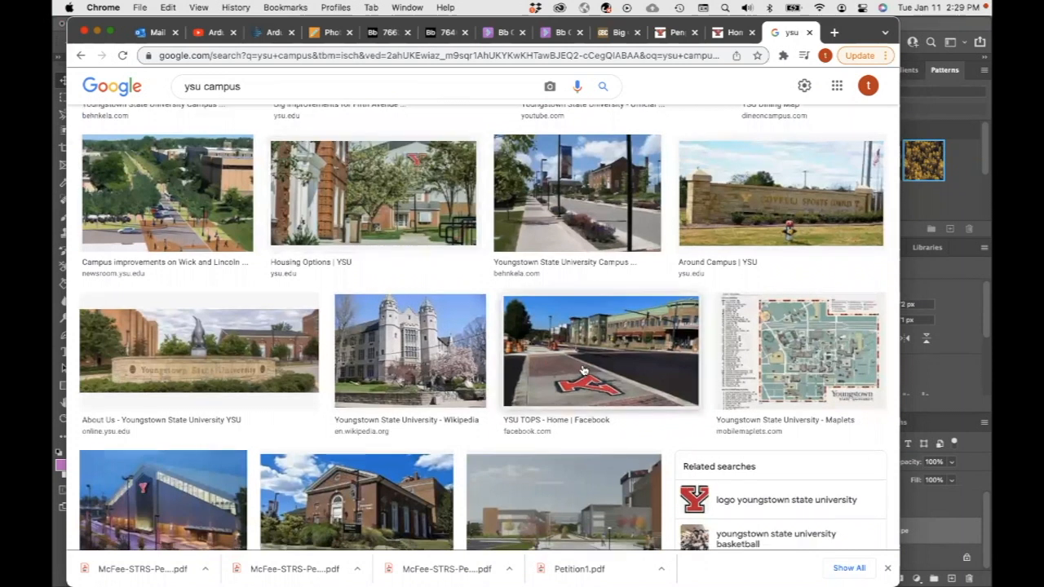
Open the Youngstown State University Campus Gateways streetscape photo from Behnke Landscape Architecture and copy the image
click(577, 196)
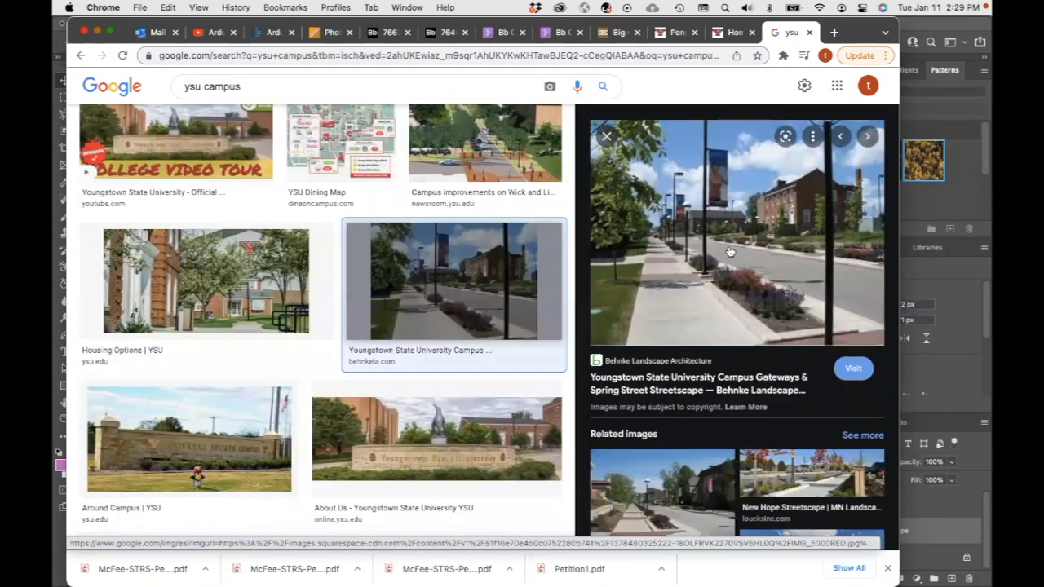
right_click(694, 256)
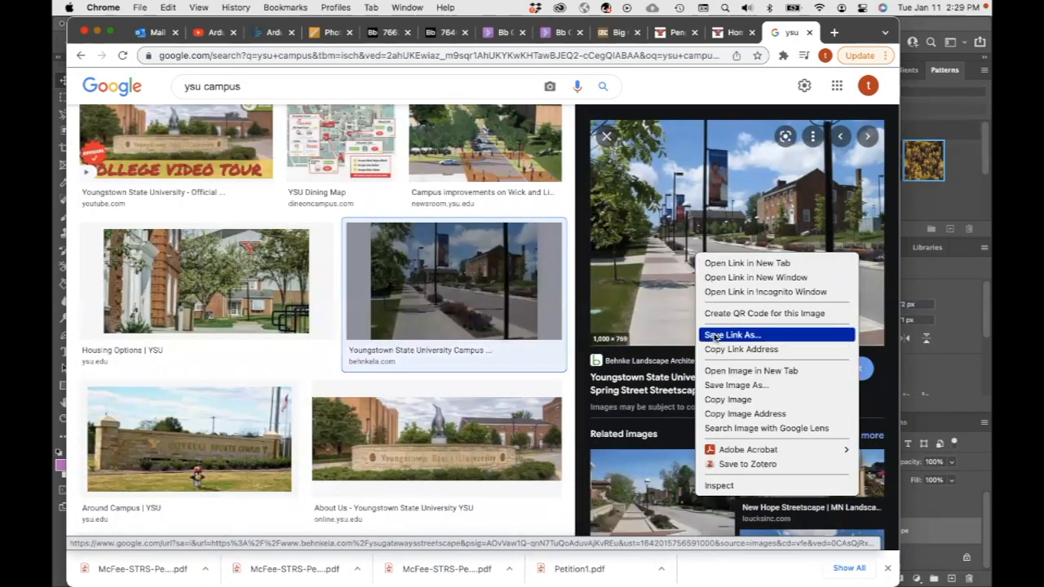
click(726, 400)
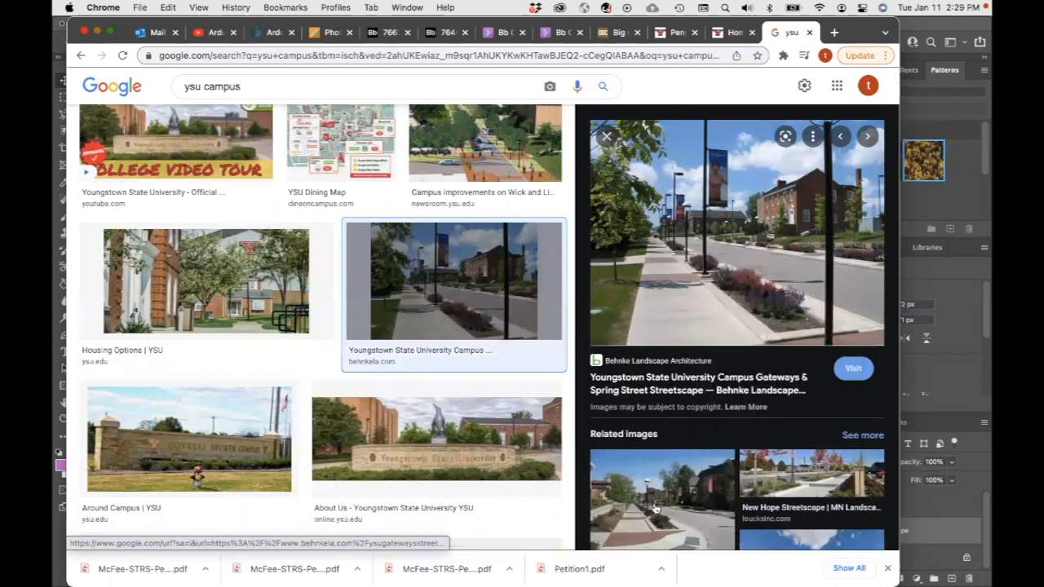
Switch to Photoshop and close the Untitled-1 document without saving it
click(776, 568)
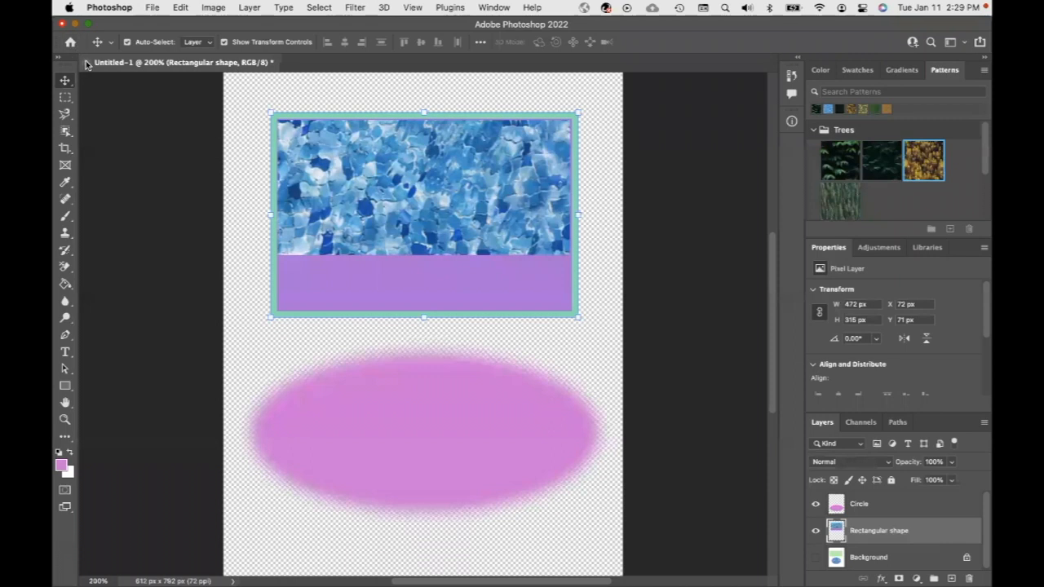
click(86, 63)
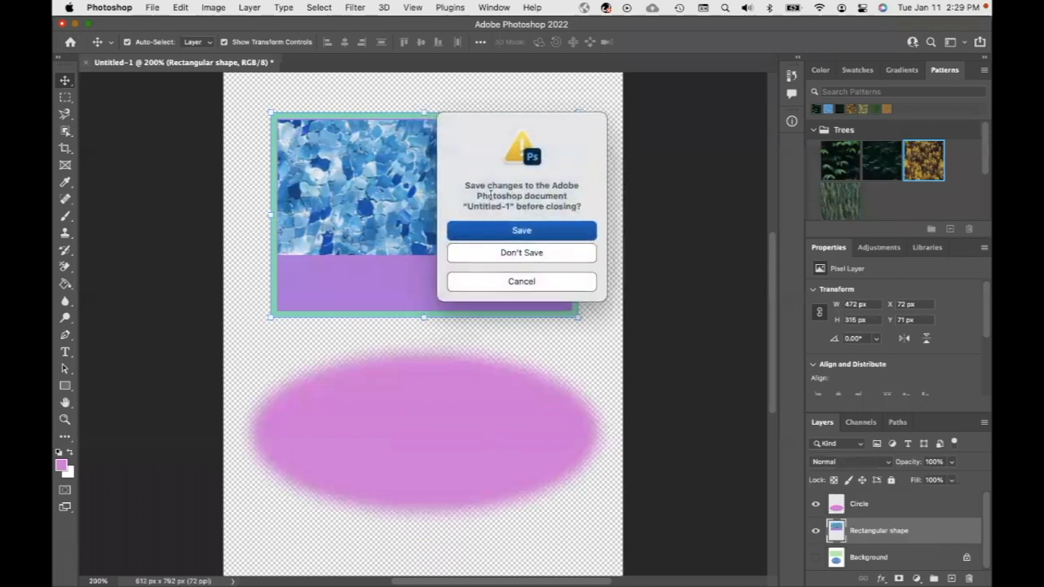
click(515, 254)
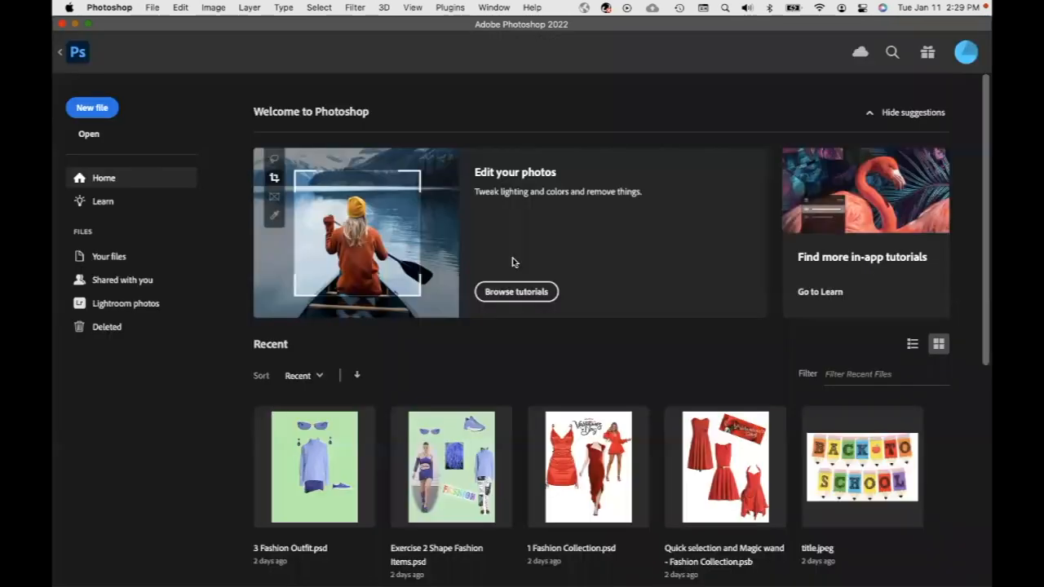
Create a new document from the Letter print preset, 8.5 x 11 inches, with the resolution set to 72 pixels/inch
click(105, 106)
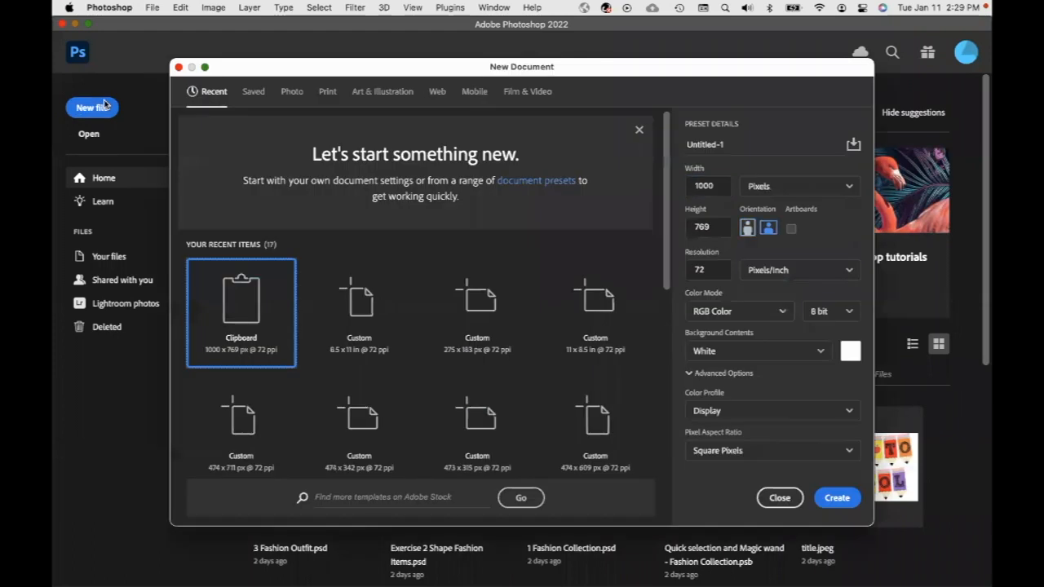
click(326, 92)
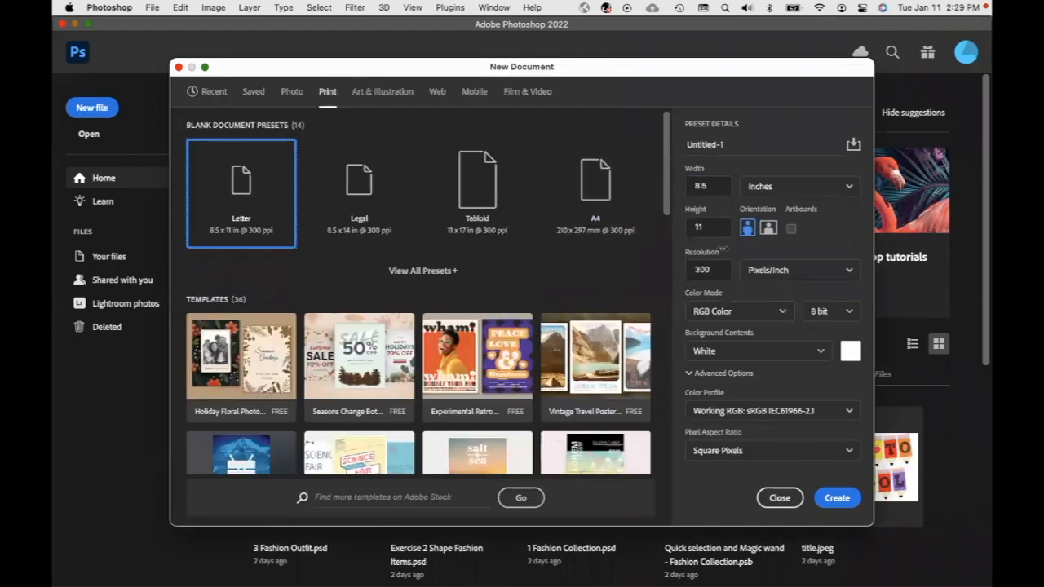
double_click(720, 273)
text(72)
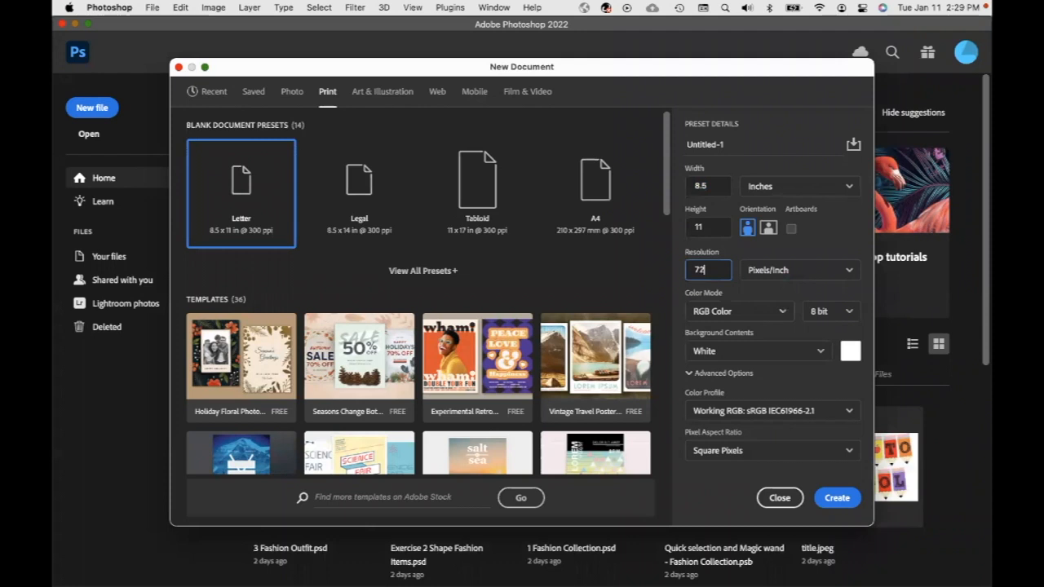
click(834, 499)
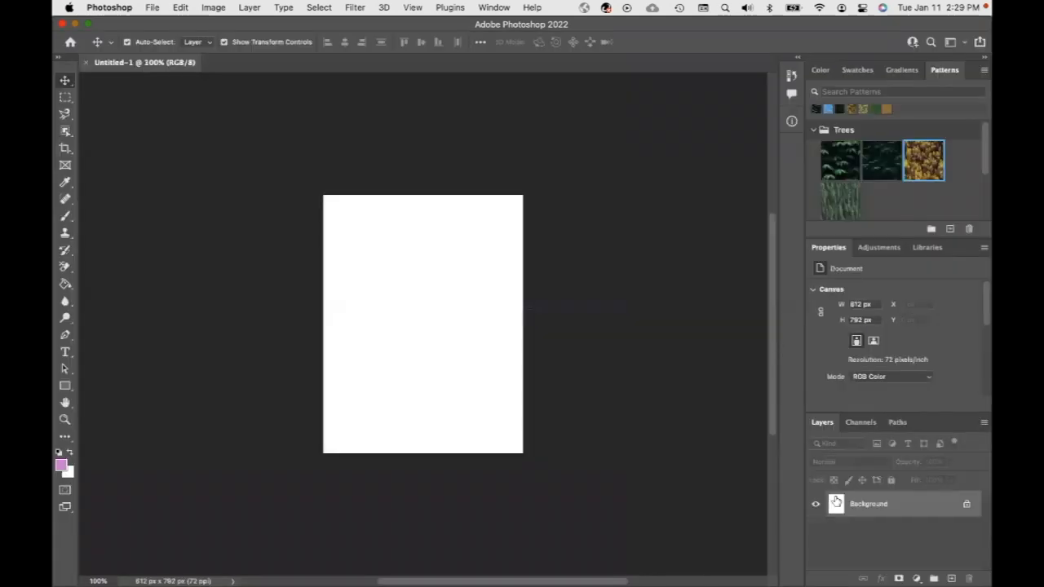
Create a new document from the 1000 x 769 px Clipboard preset and paste the copied campus photo into it
click(151, 7)
click(161, 27)
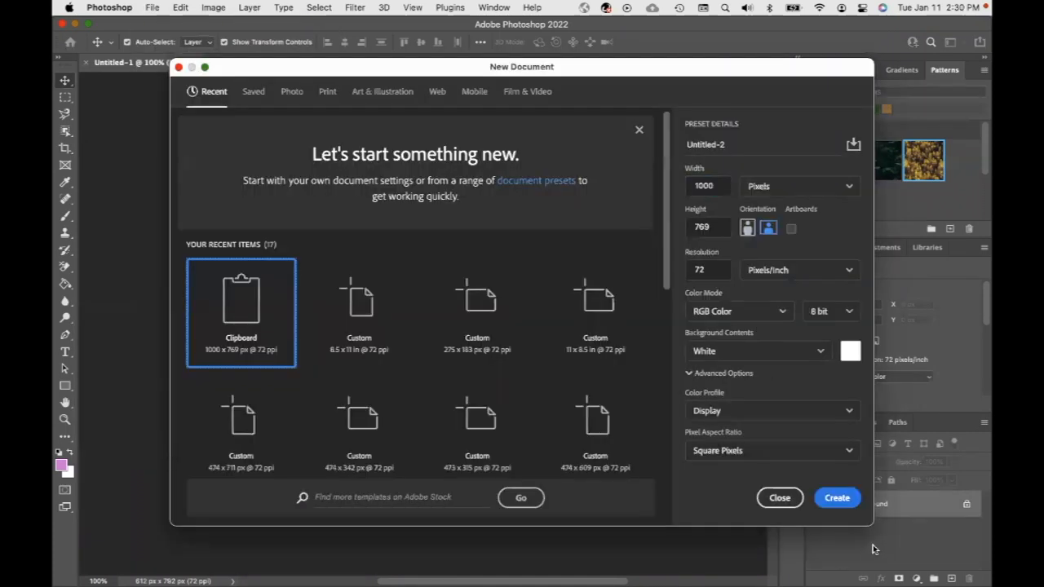
click(838, 499)
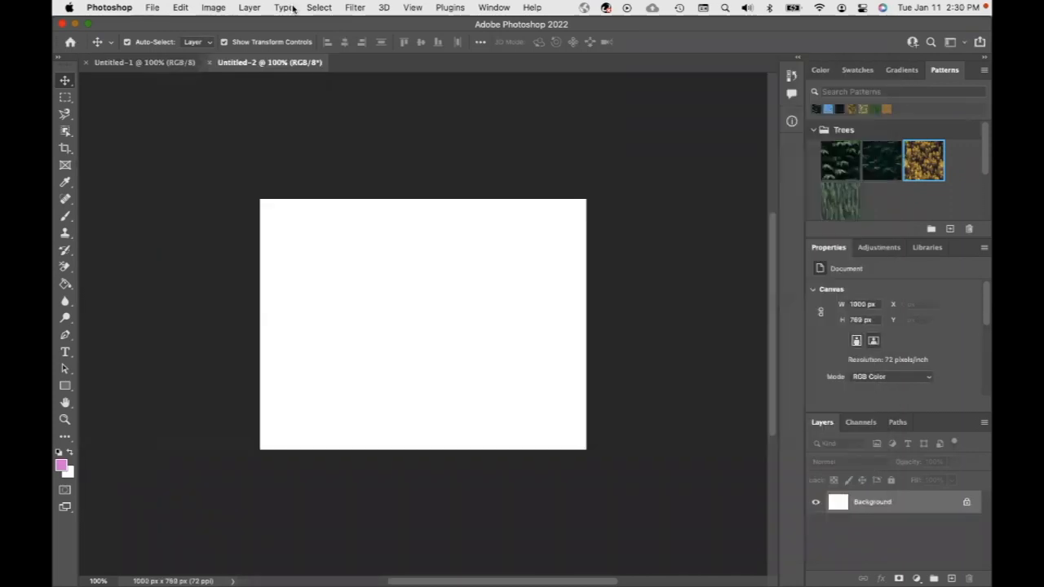
click(183, 8)
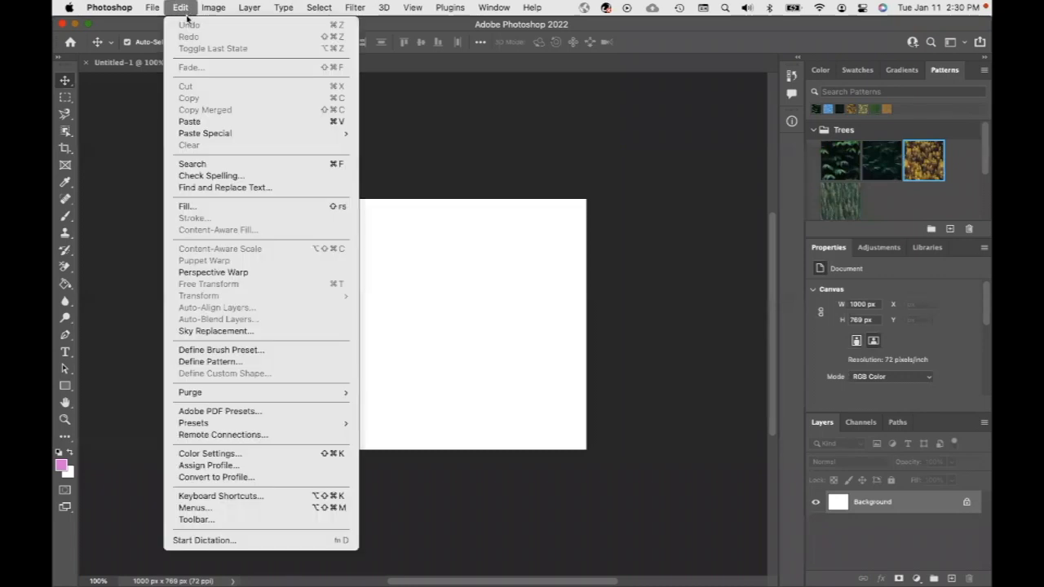
click(190, 122)
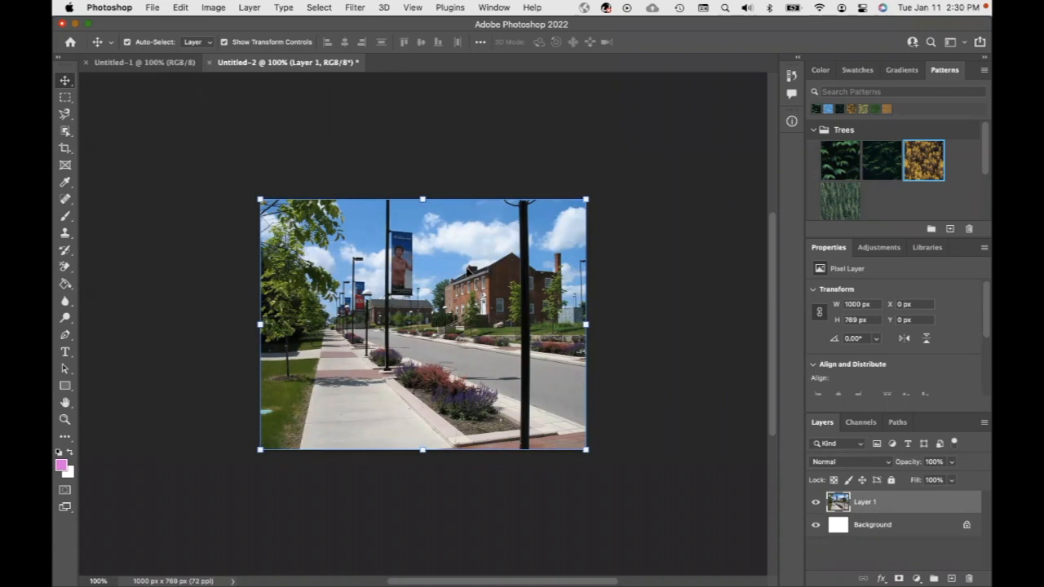
Switch to Chrome and copy the Fashion Gone Rogue photo of the model in the pink and black dress from the "fashion model" image results
key(super+Tab)
scroll(689, 275, down, 5)
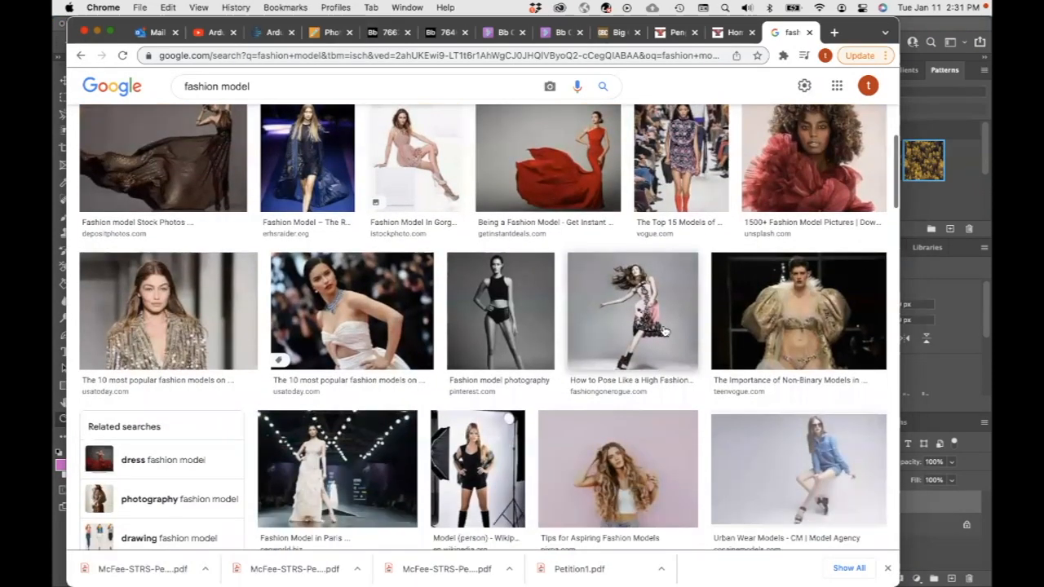
scroll(644, 320, down, 1)
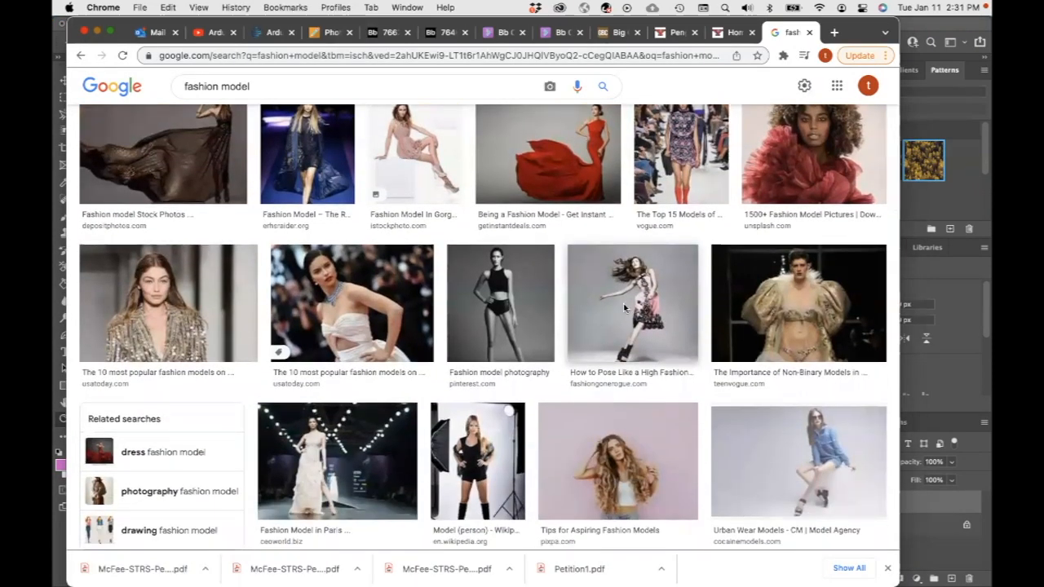
click(625, 308)
right_click(700, 259)
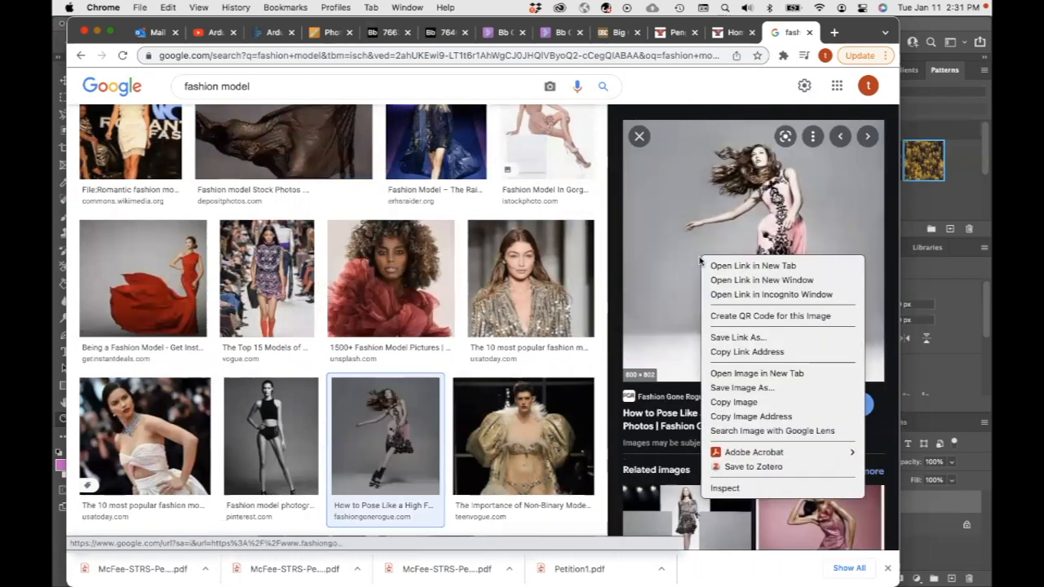
click(731, 402)
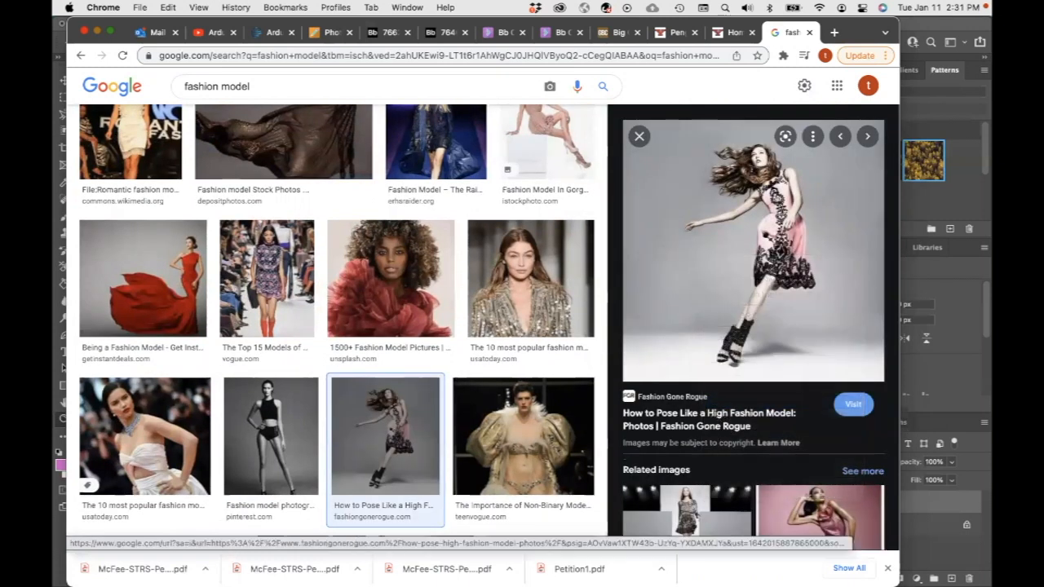
Switch to Photoshop, create a new 800 x 802 px document from the Clipboard preset and paste the fashion model photo
click(776, 569)
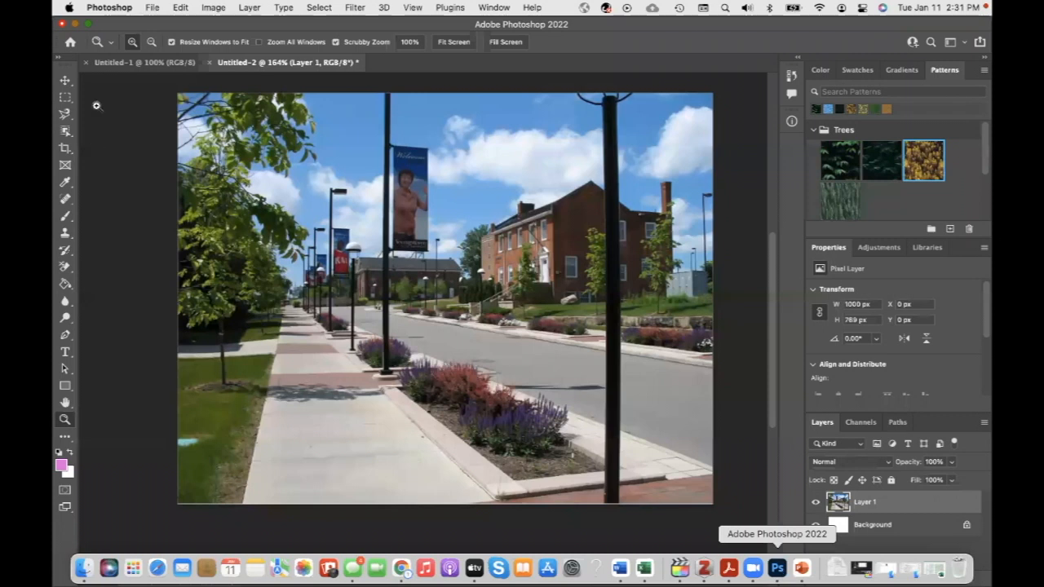
click(151, 7)
click(162, 29)
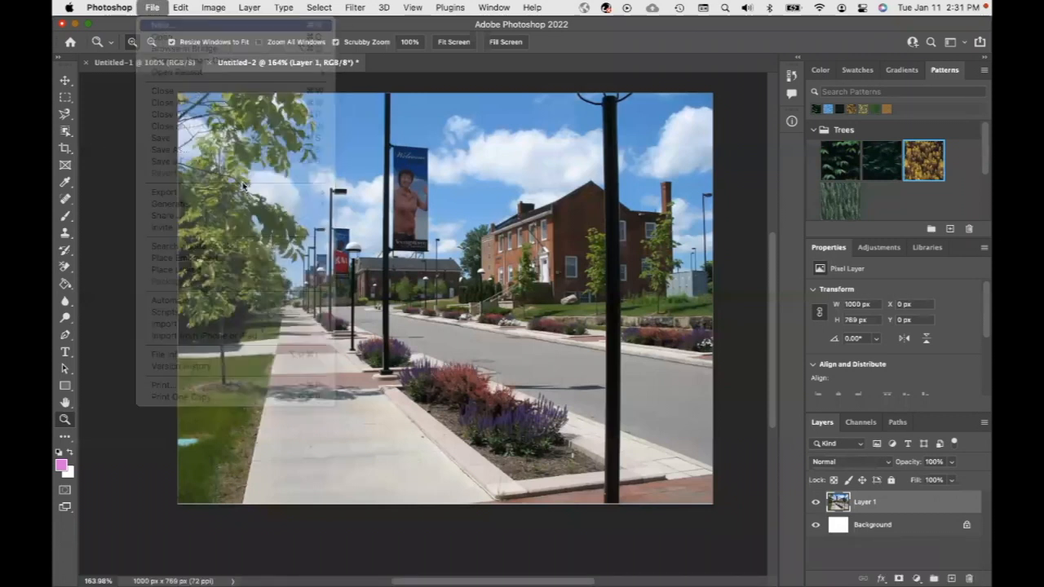
click(838, 500)
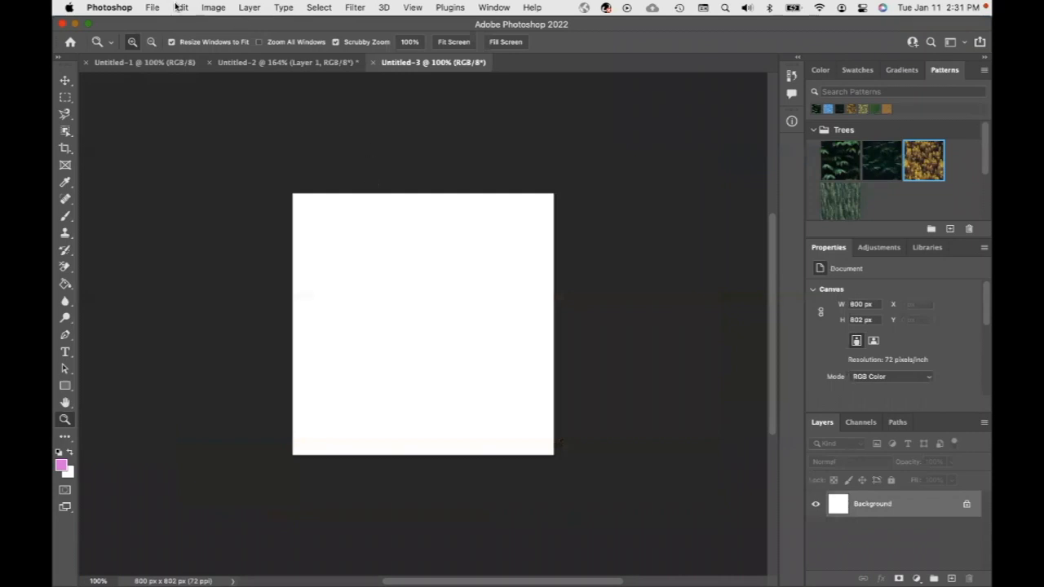
key(super+v)
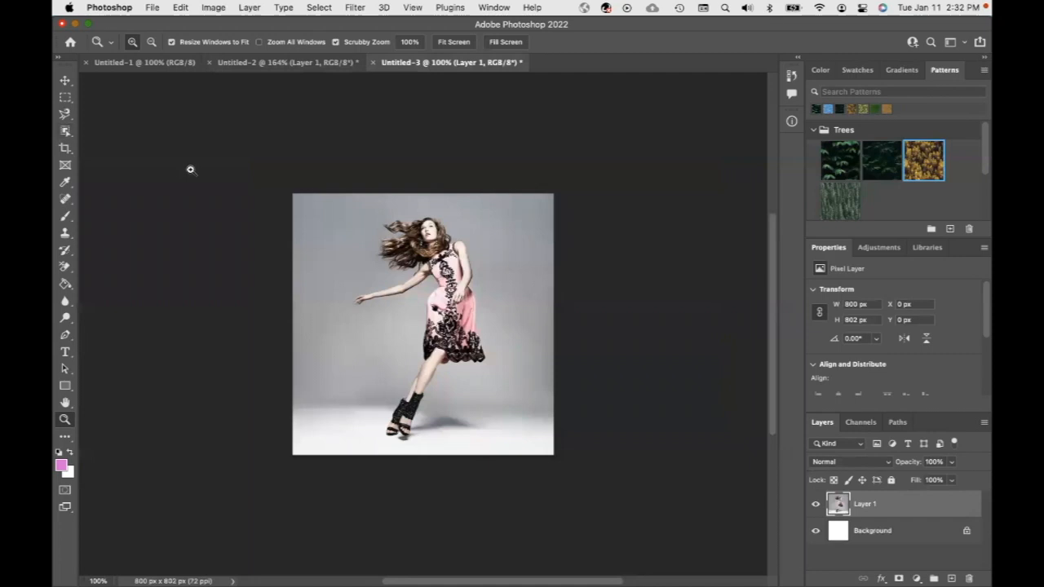
Select the whole background around the model with the Magic Wand, adding the white floor, the area beside the dress and the floor shadow
click(67, 132)
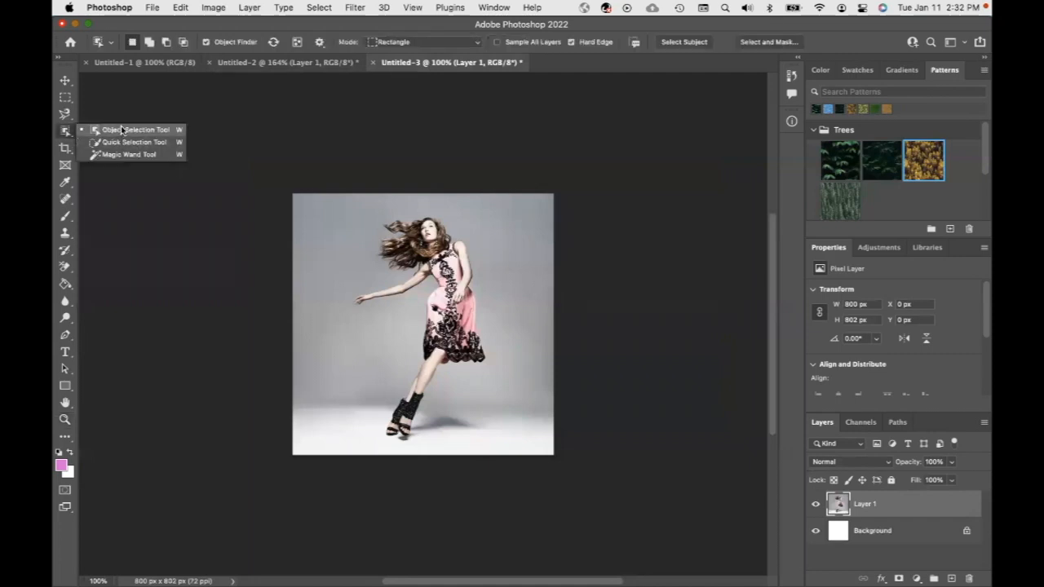
click(106, 155)
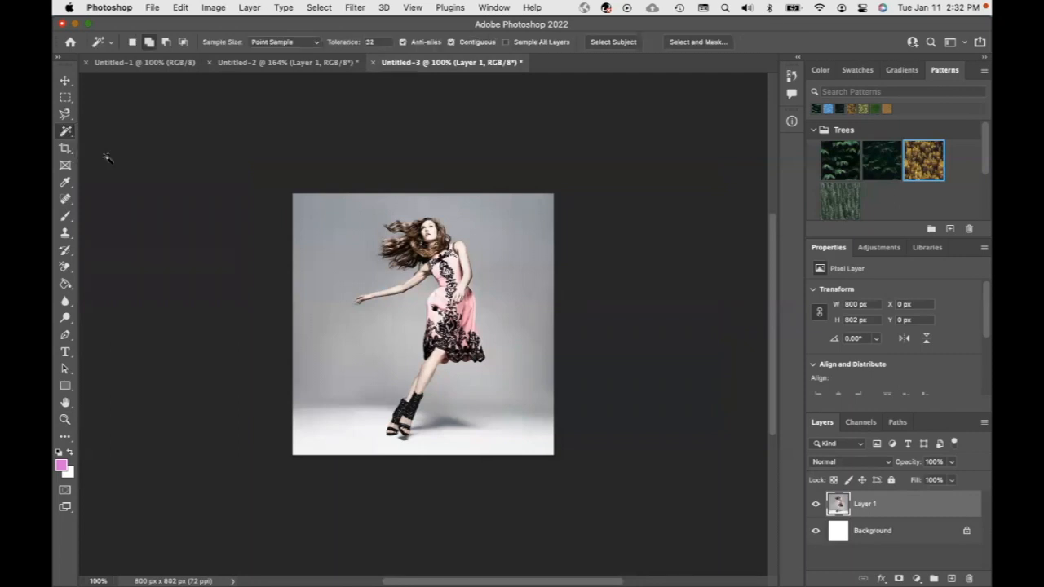
click(361, 278)
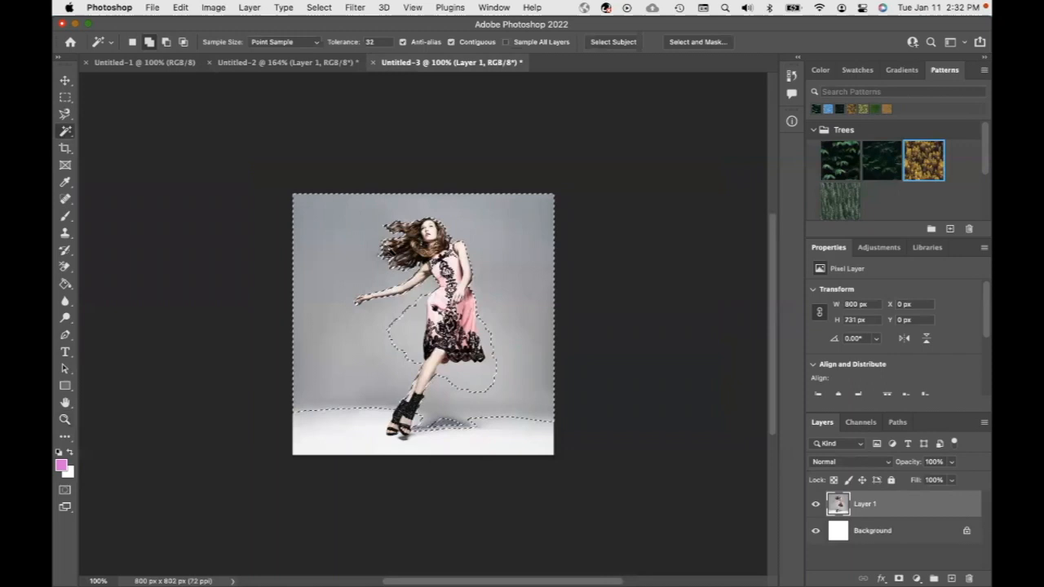
shift+click(376, 421)
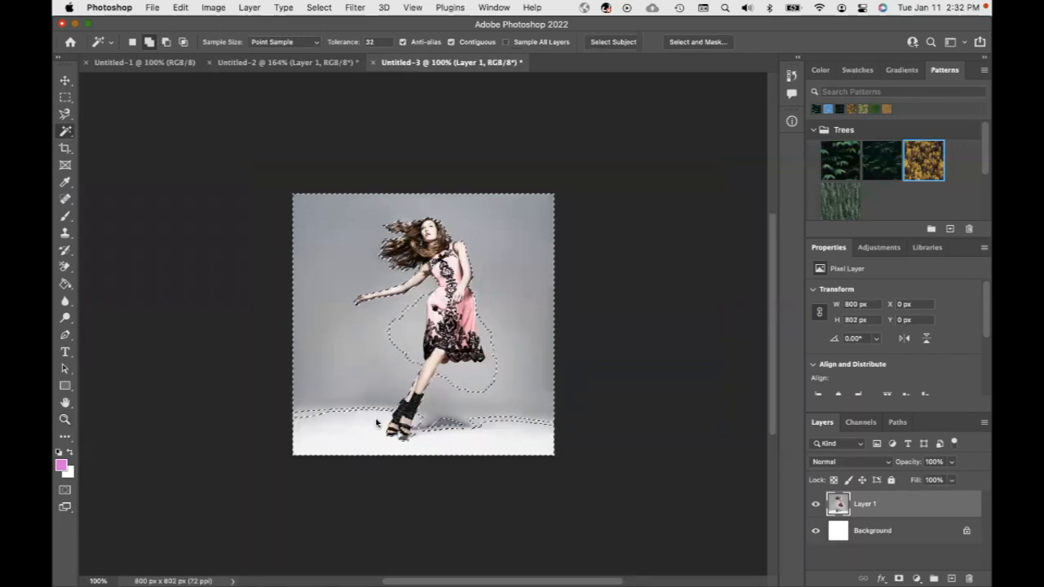
shift+click(414, 338)
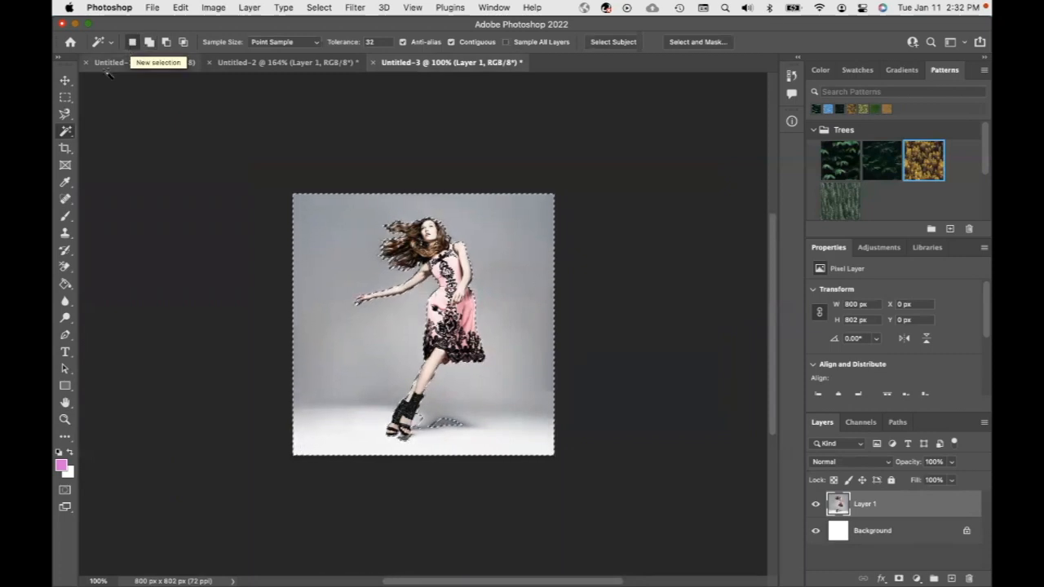
click(149, 42)
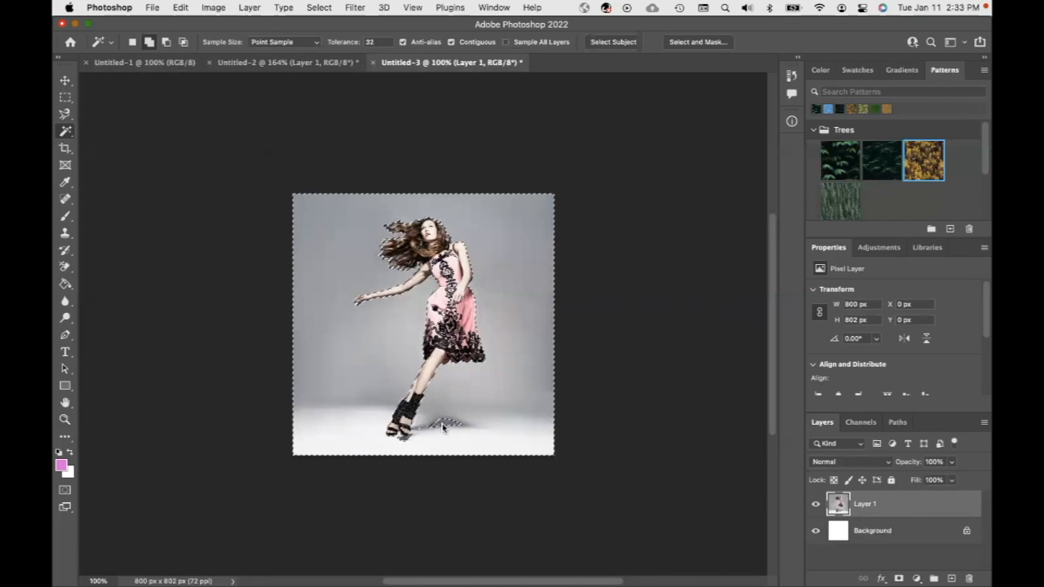
click(442, 423)
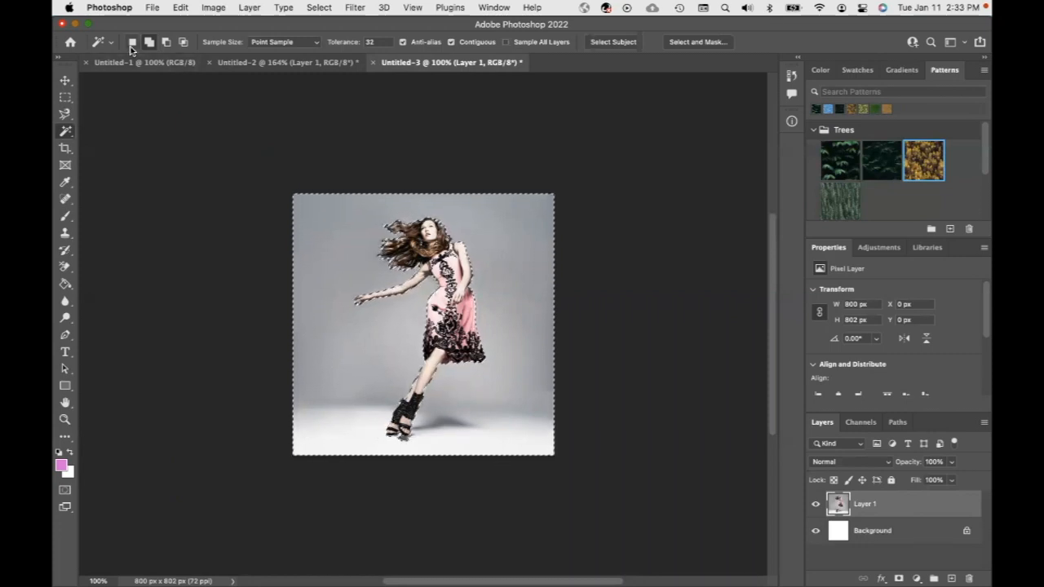
Copy the selected background, and invert the selection so that it covers only the model
click(180, 8)
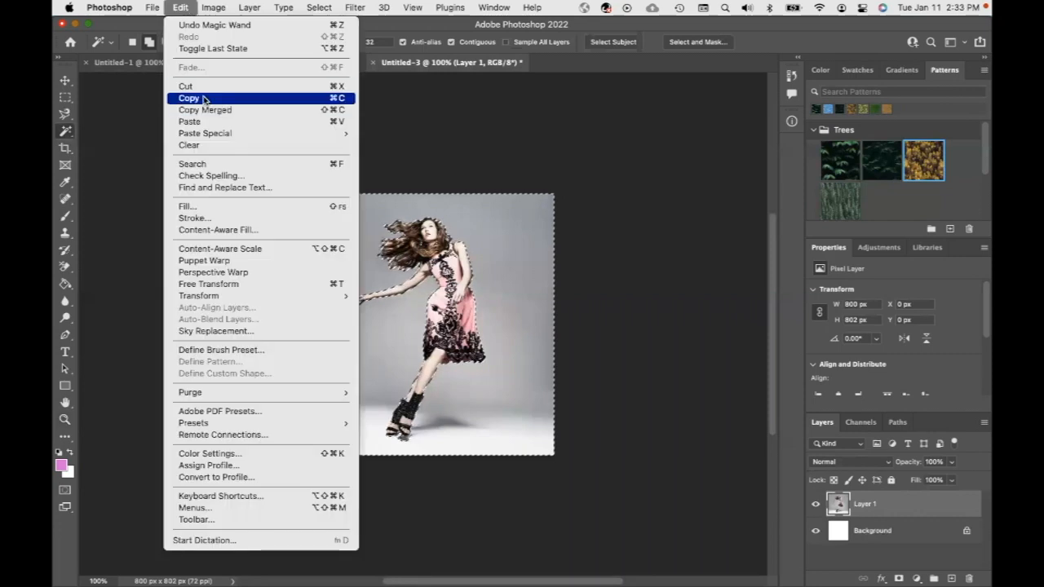
click(203, 100)
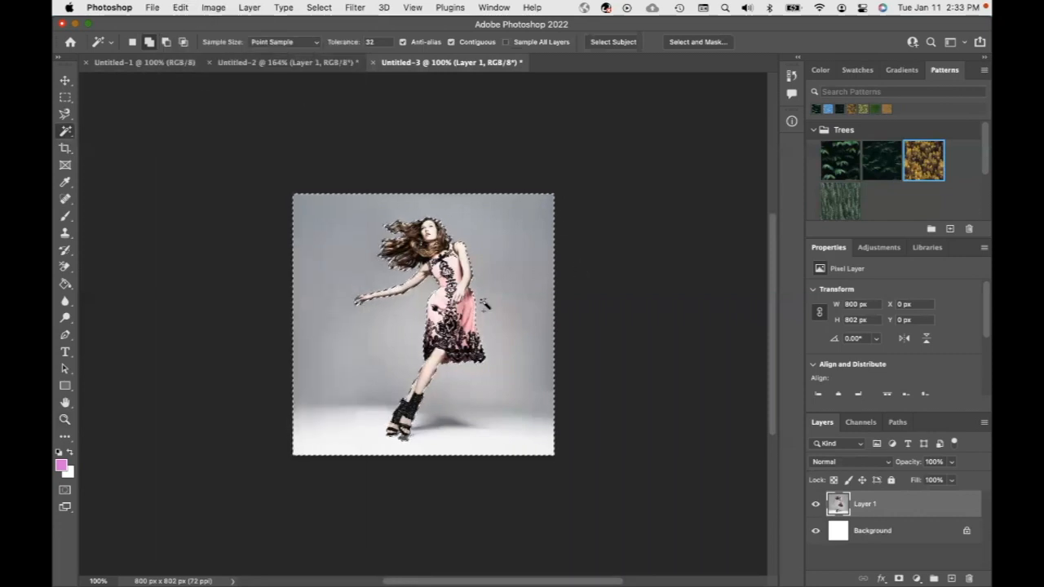
click(319, 7)
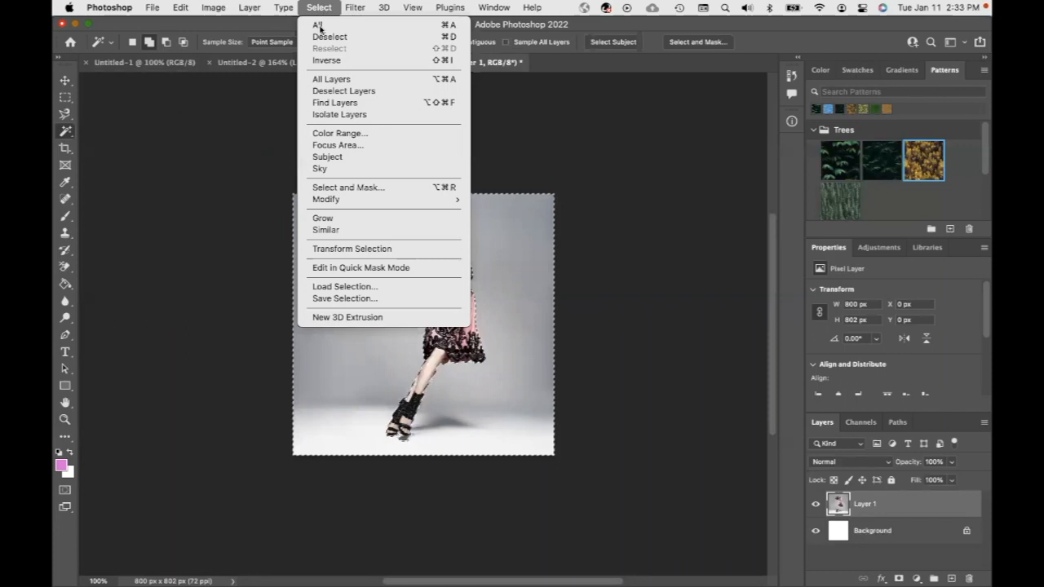
click(327, 61)
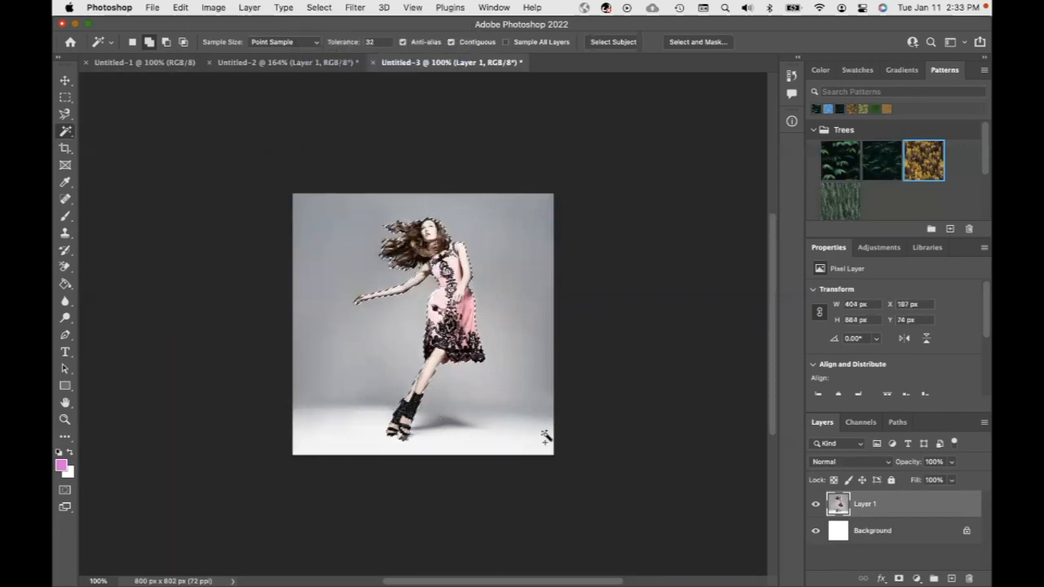
Copy the selected model and paste her into the Untitled-2 campus photo document
click(180, 8)
click(202, 99)
click(276, 67)
click(184, 8)
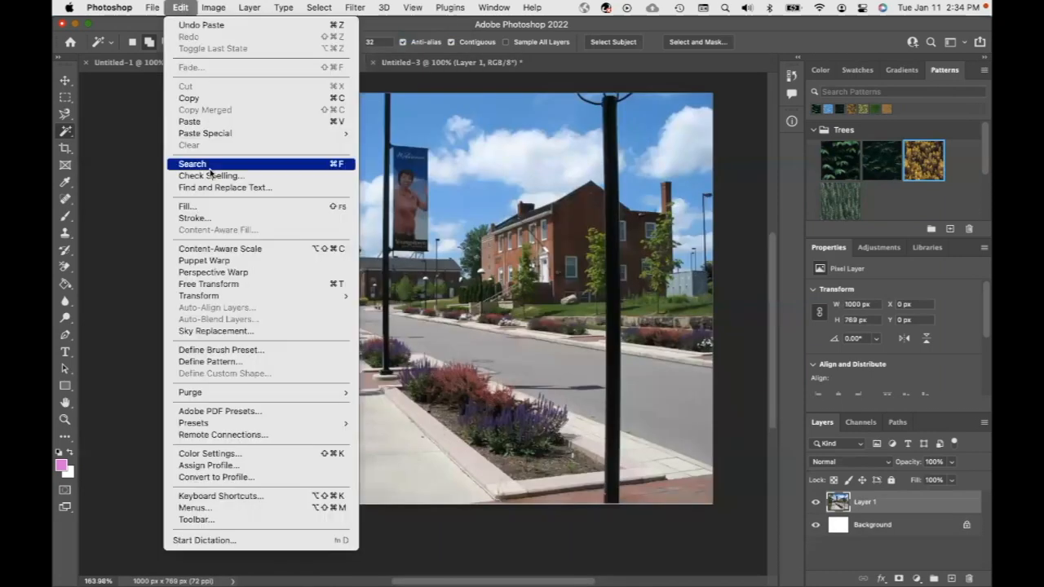
click(213, 123)
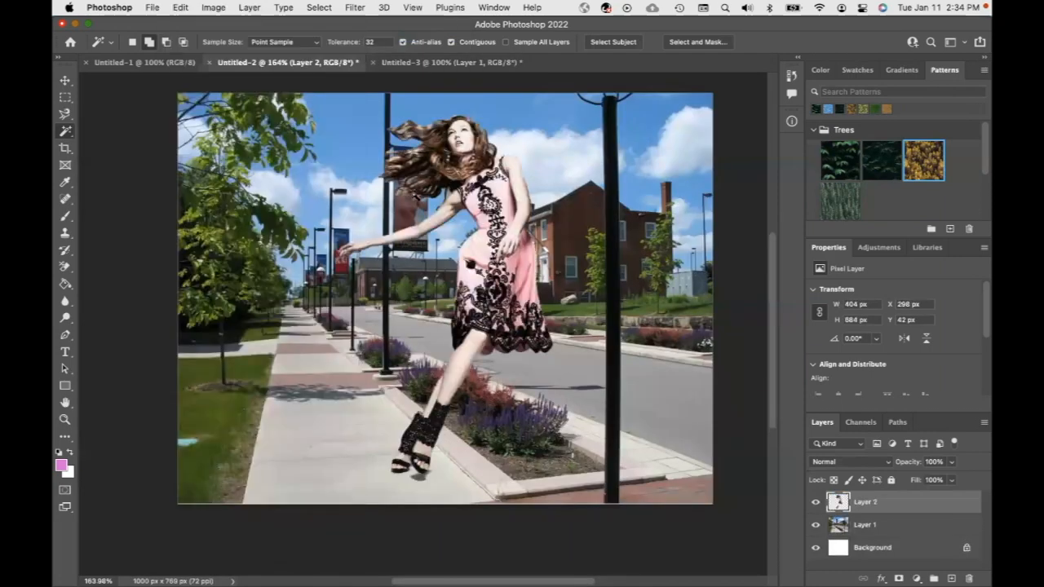
Scale the pasted model down proportionally to about 44% and place her over the street between the flower bed and the brick building
click(64, 80)
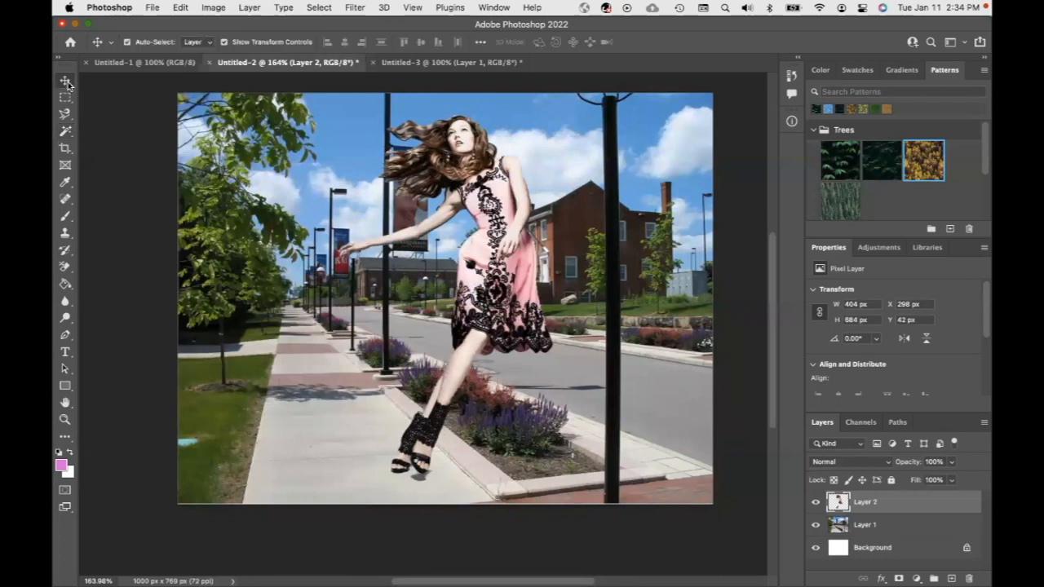
drag(498, 181, 459, 202)
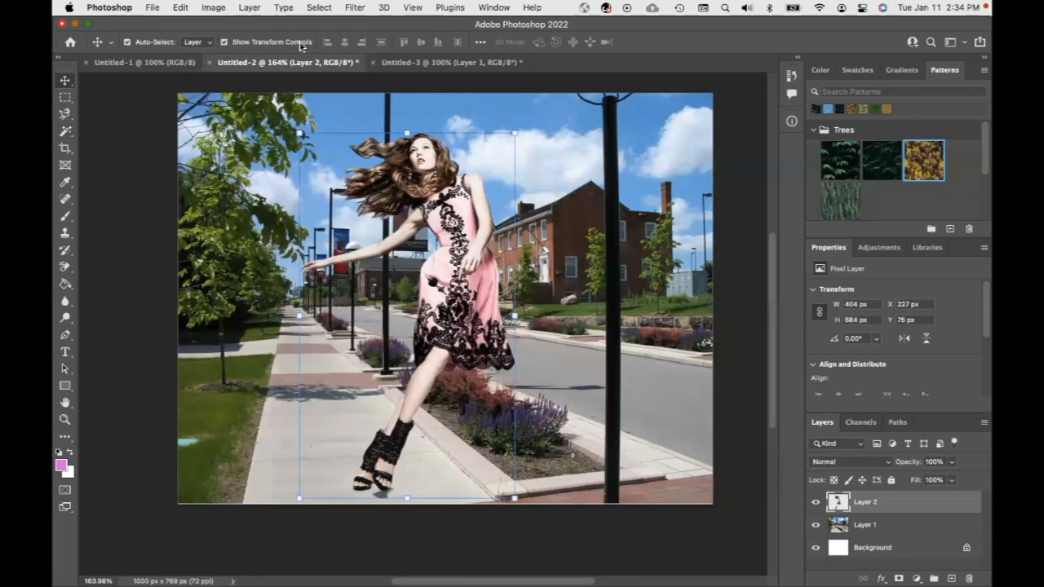
drag(515, 131, 484, 185)
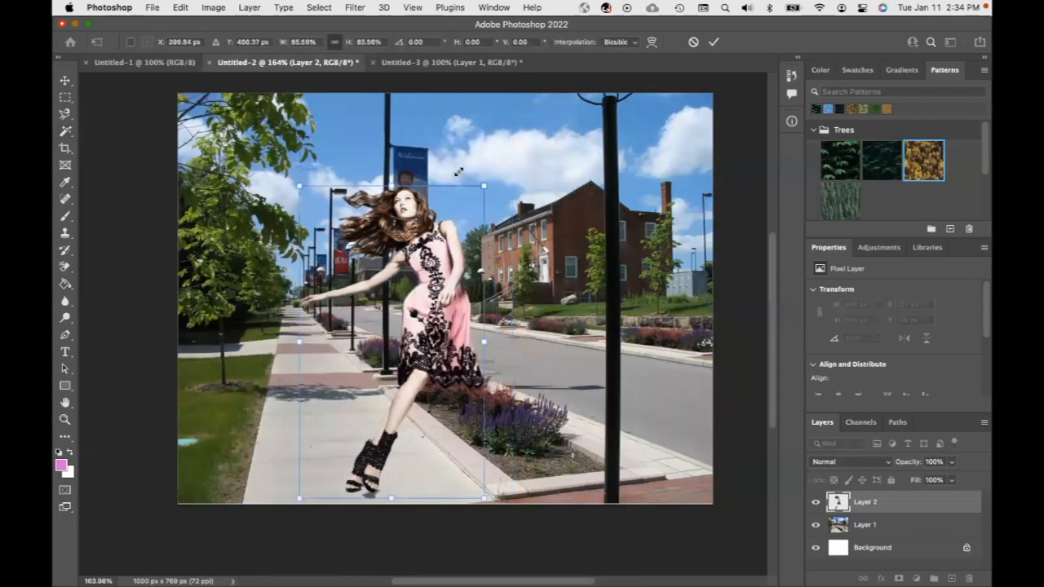
drag(327, 334, 536, 265)
drag(592, 245, 549, 254)
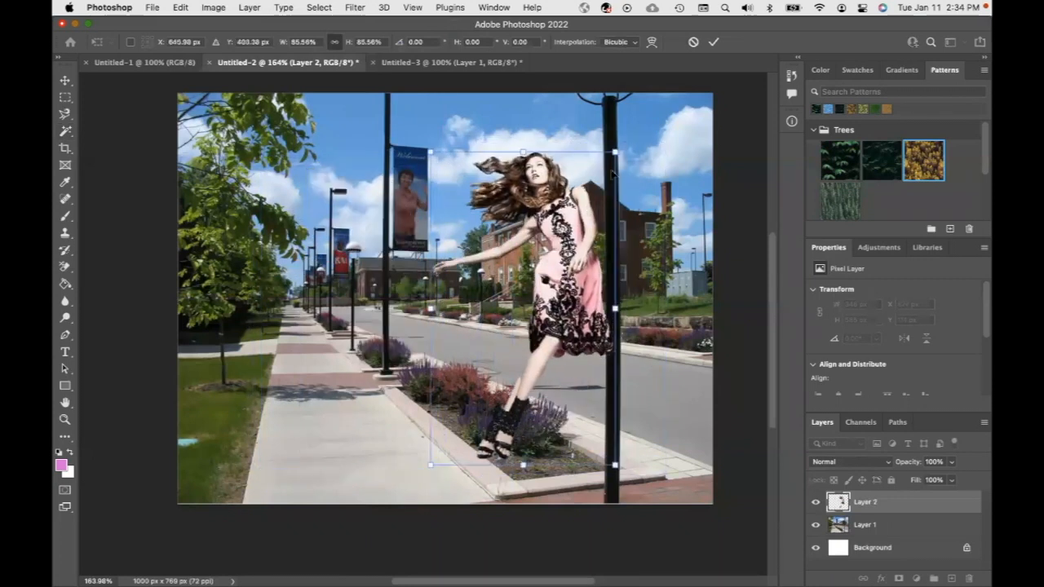
drag(615, 151, 524, 305)
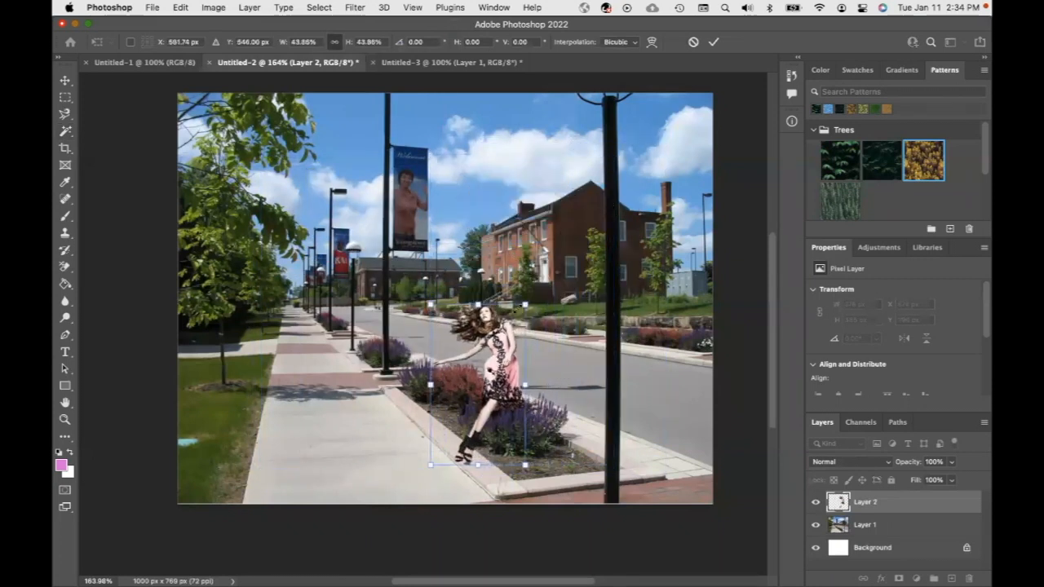
drag(470, 394, 523, 303)
key(Return)
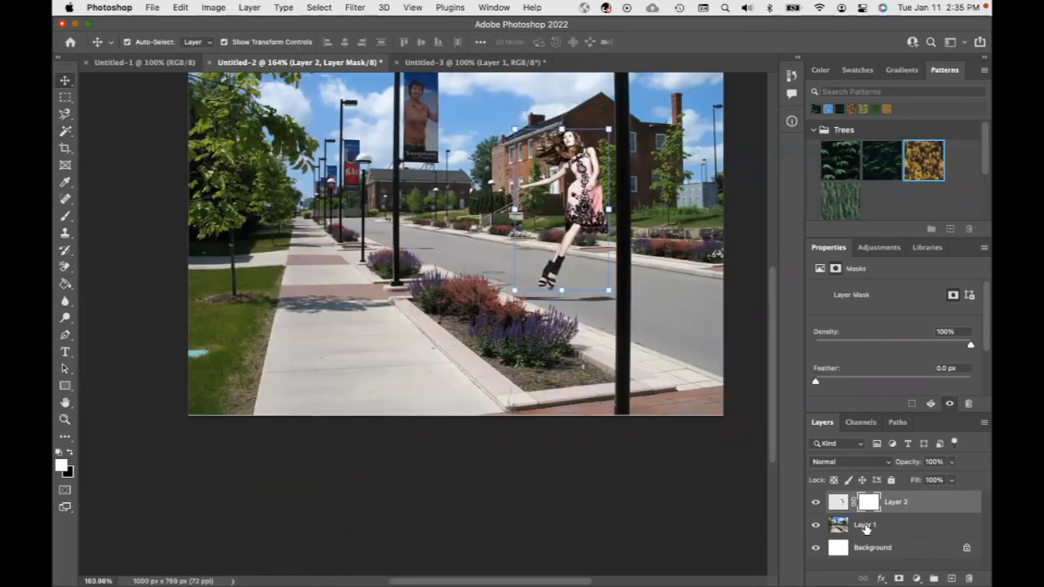
Add a Gradient Map adjustment layer directly above the campus photo layer, underneath the model
click(865, 526)
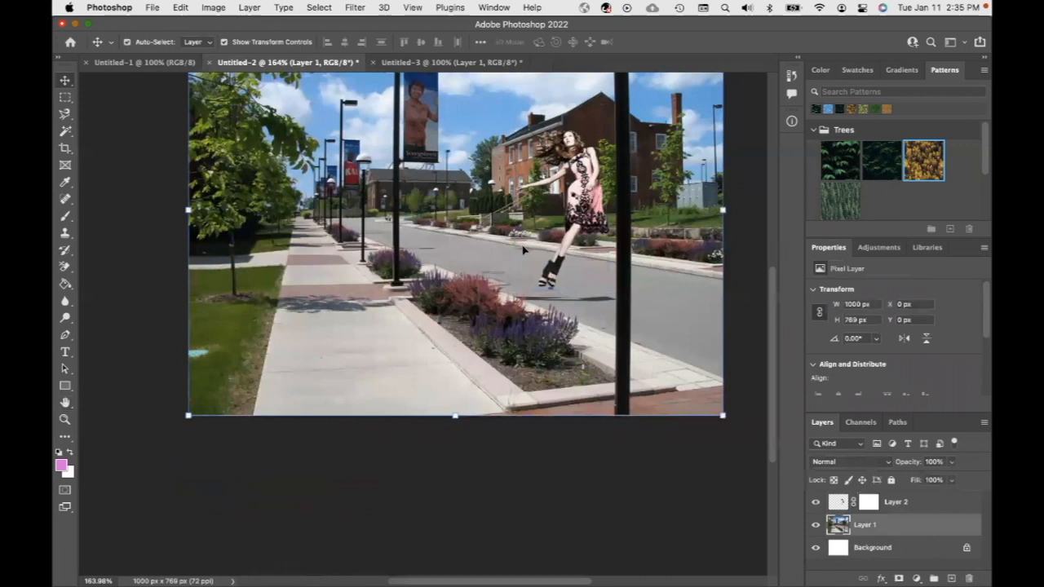
click(916, 578)
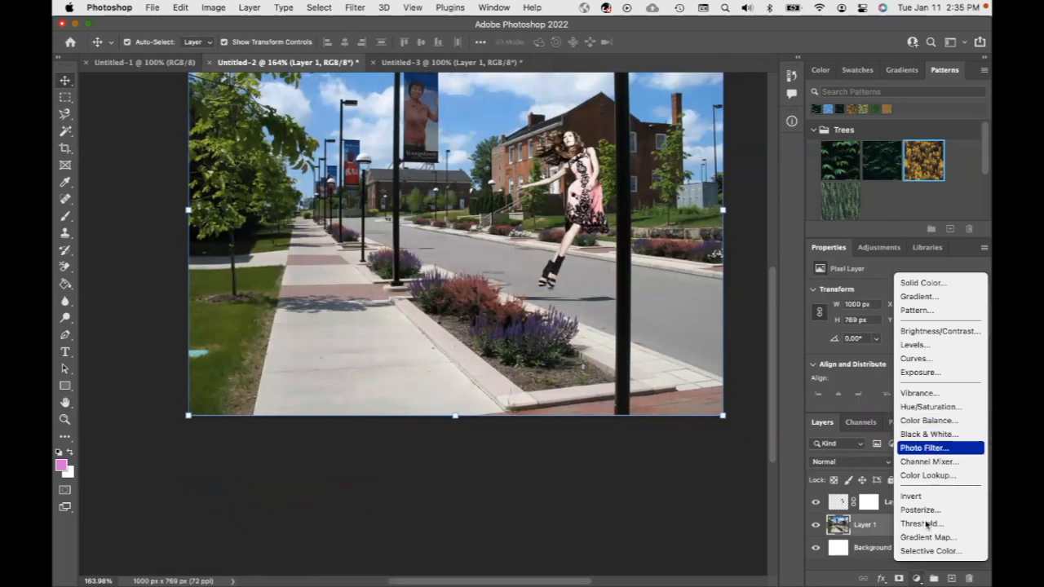
click(922, 539)
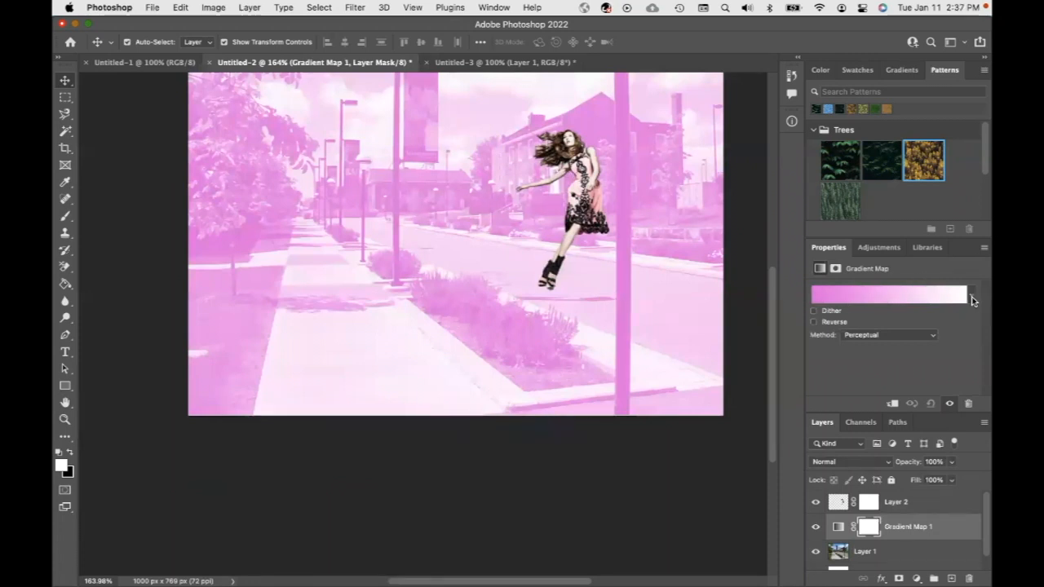
Look through the gradient map's preset folders, and set its interpolation method to Linear
click(971, 298)
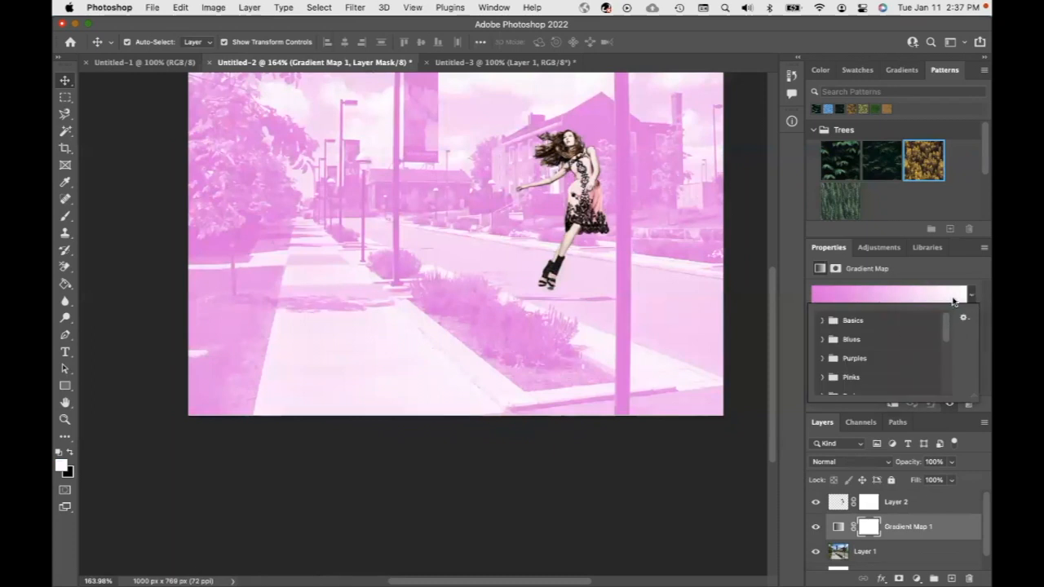
mouse_move(947, 323)
mouse_down()
mouse_move(946, 386)
mouse_move(953, 324)
mouse_up()
click(975, 297)
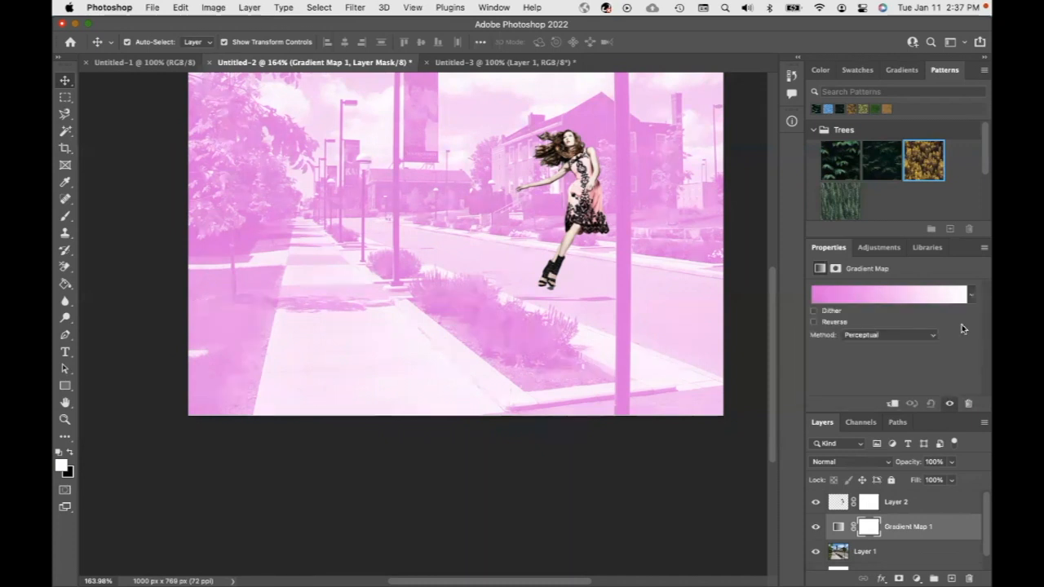
click(919, 335)
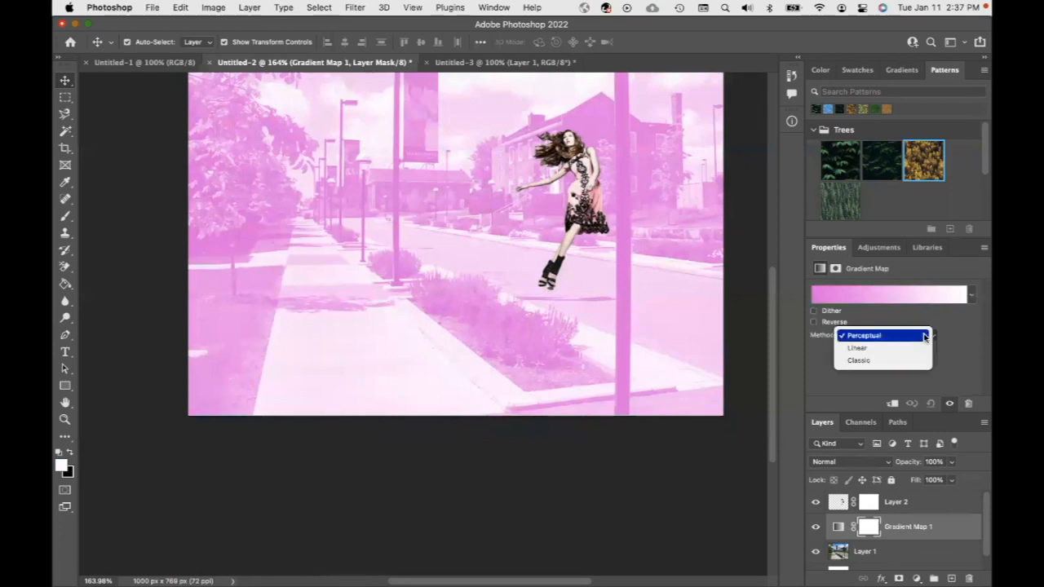
click(915, 349)
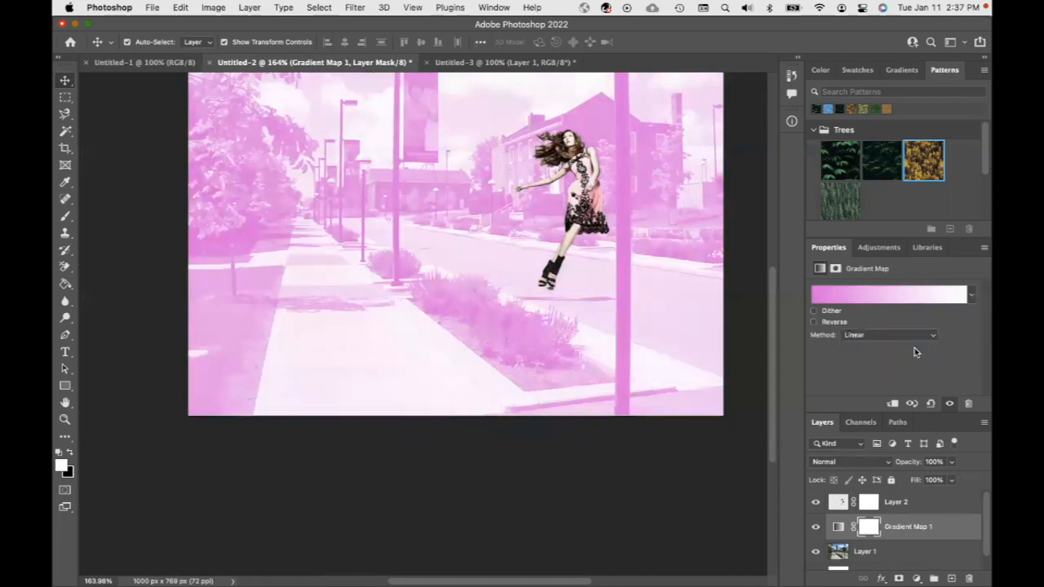
Open the gradient map's gradient for editing, try removing its white color stop, and change the gradient type to Noise
click(886, 299)
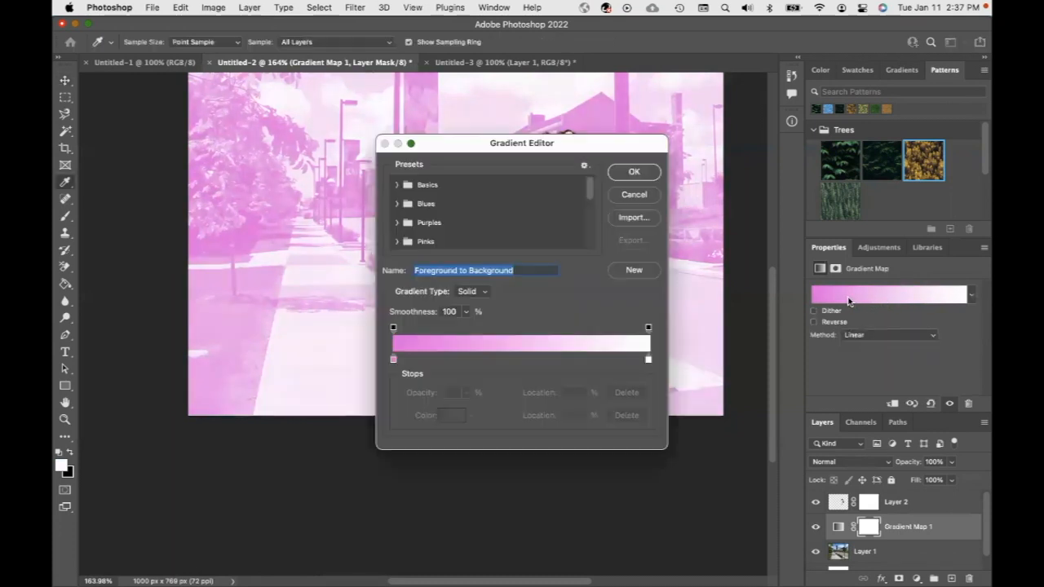
drag(460, 140, 786, 192)
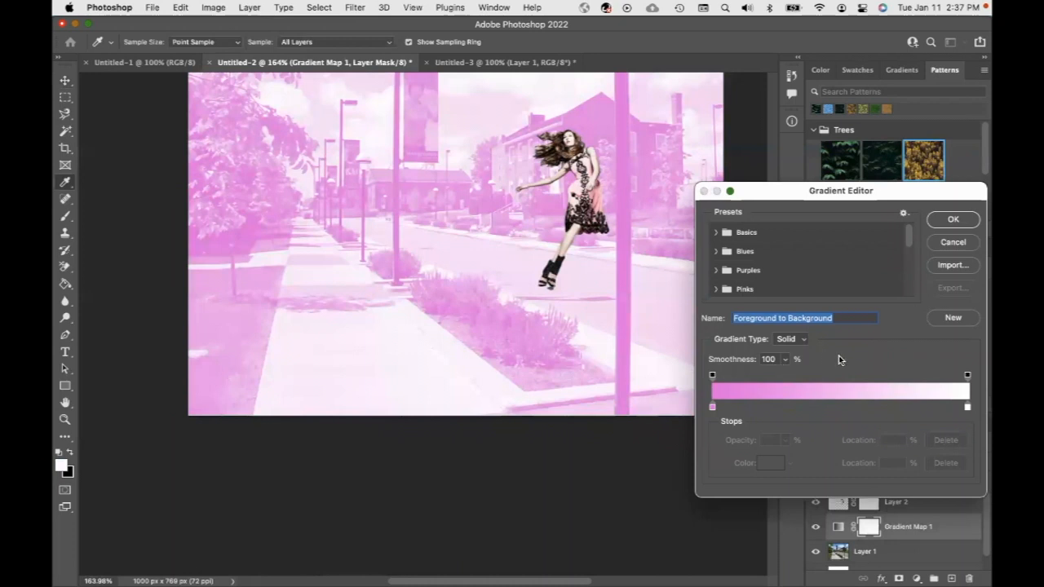
scroll(841, 361, down, 1)
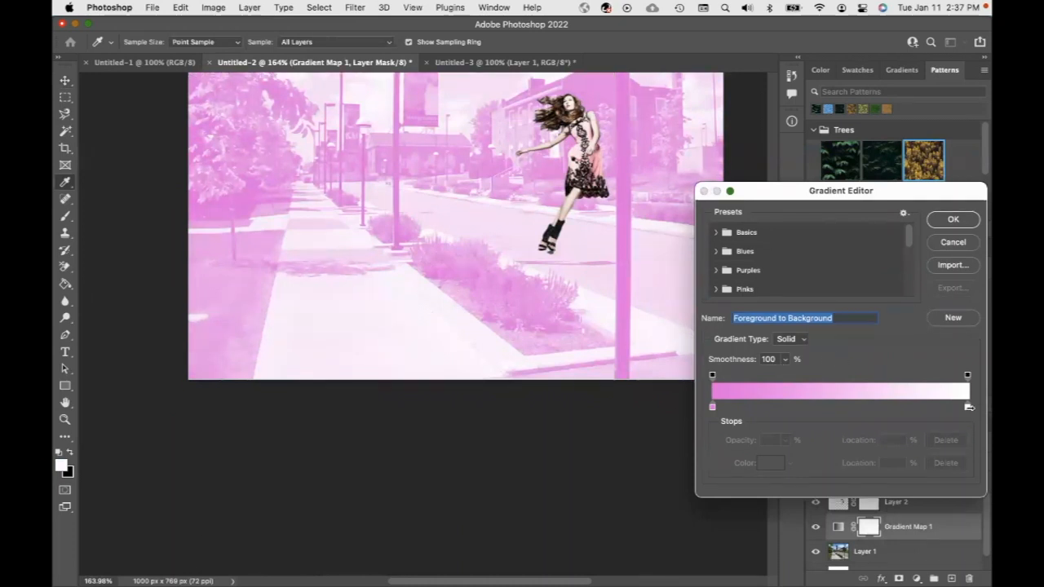
drag(967, 407, 854, 420)
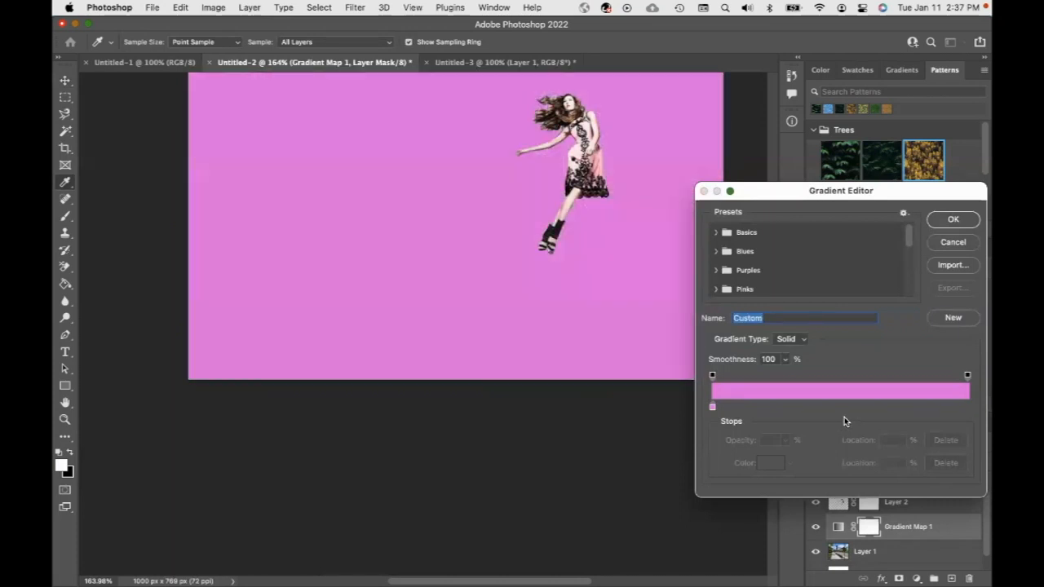
click(804, 340)
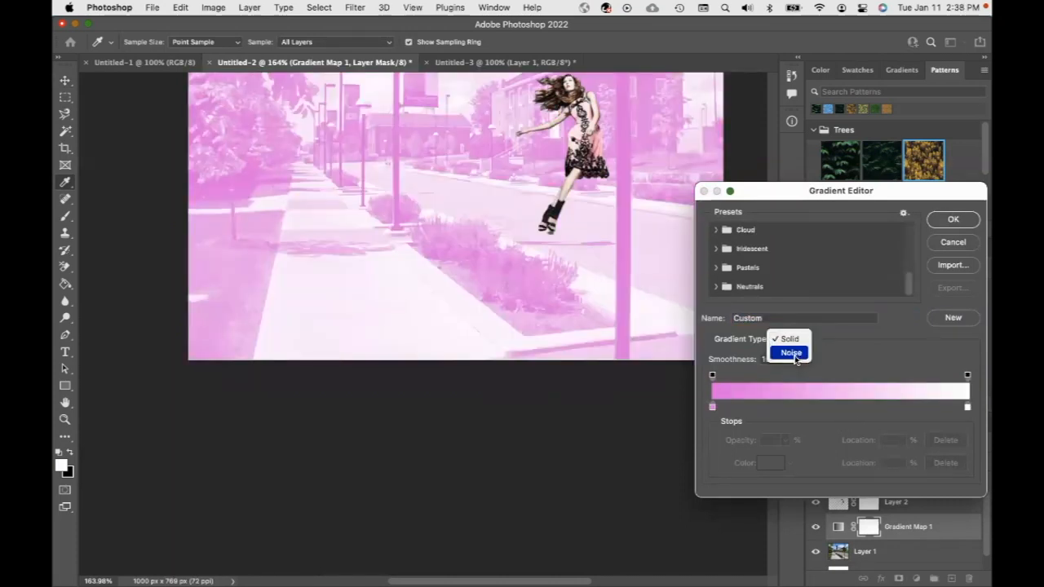
click(795, 357)
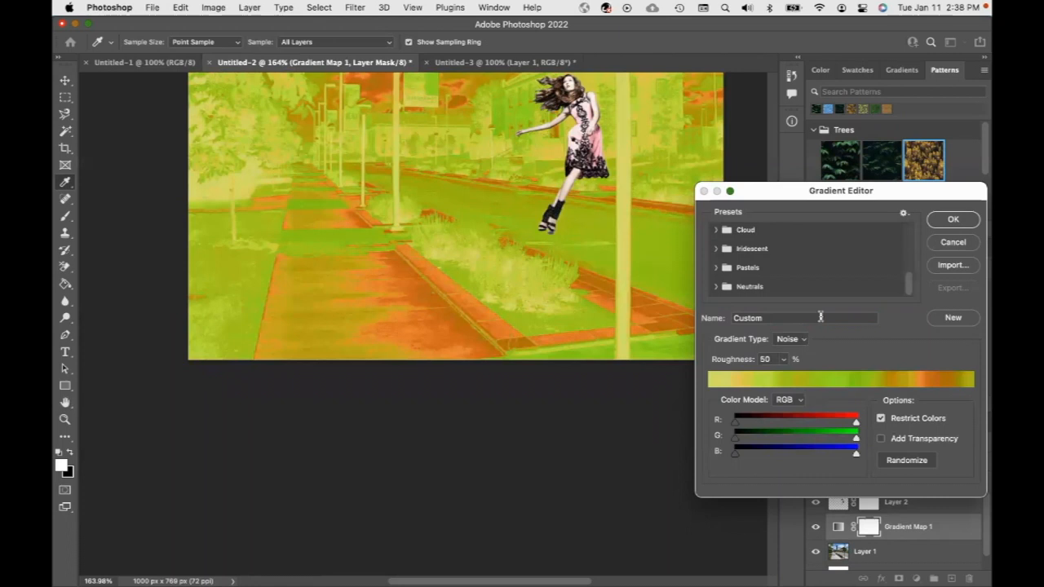
Set the noise gradient's roughness to 100% and apply the edited gradient to the gradient map
scroll(437, 303, up, 10)
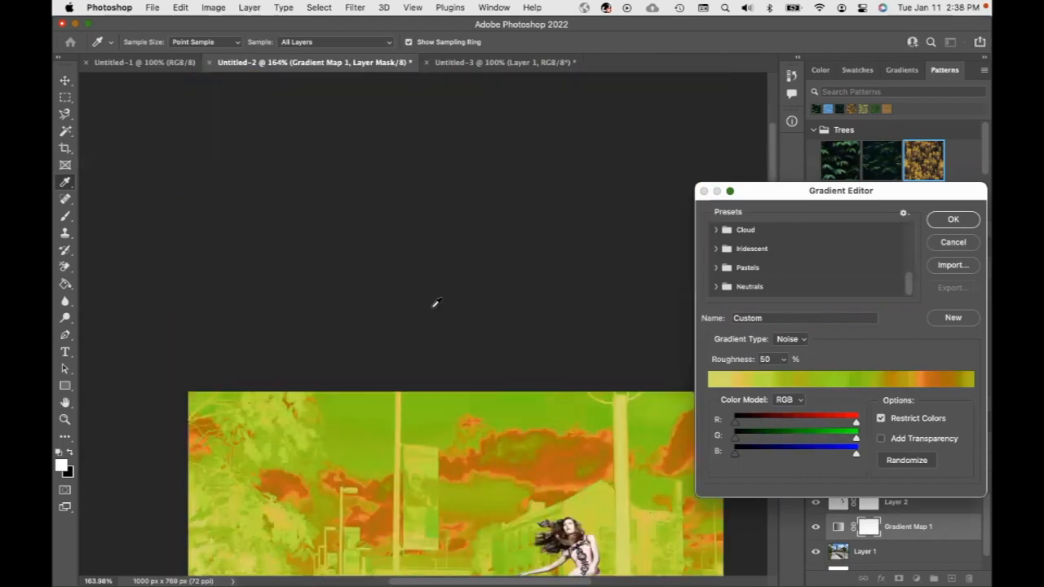
scroll(437, 302, down, 20)
scroll(437, 303, left, 3)
scroll(437, 303, up, 10)
scroll(437, 303, right, 6)
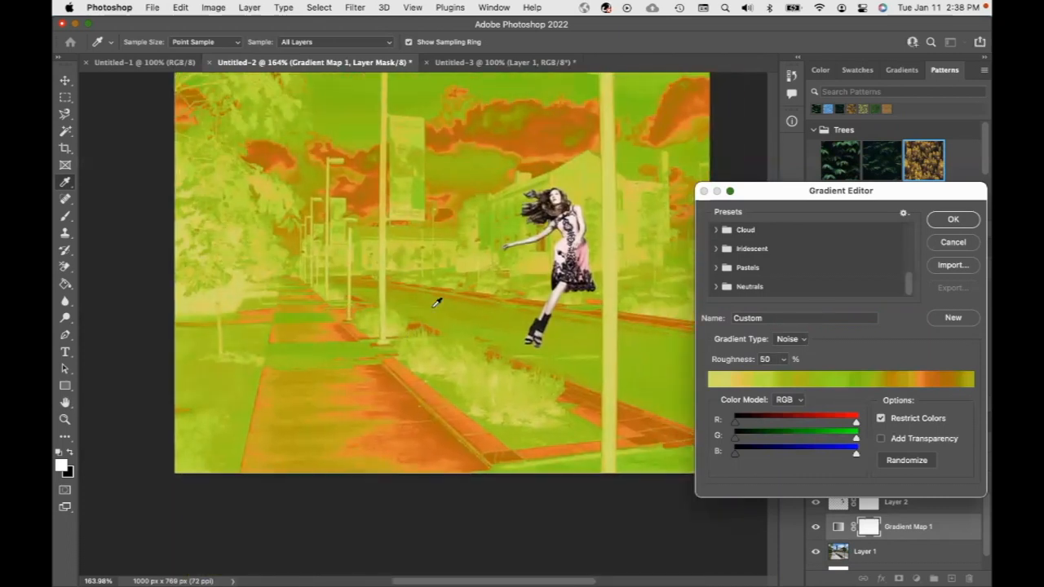
scroll(438, 303, down, 2)
scroll(437, 303, right, 2)
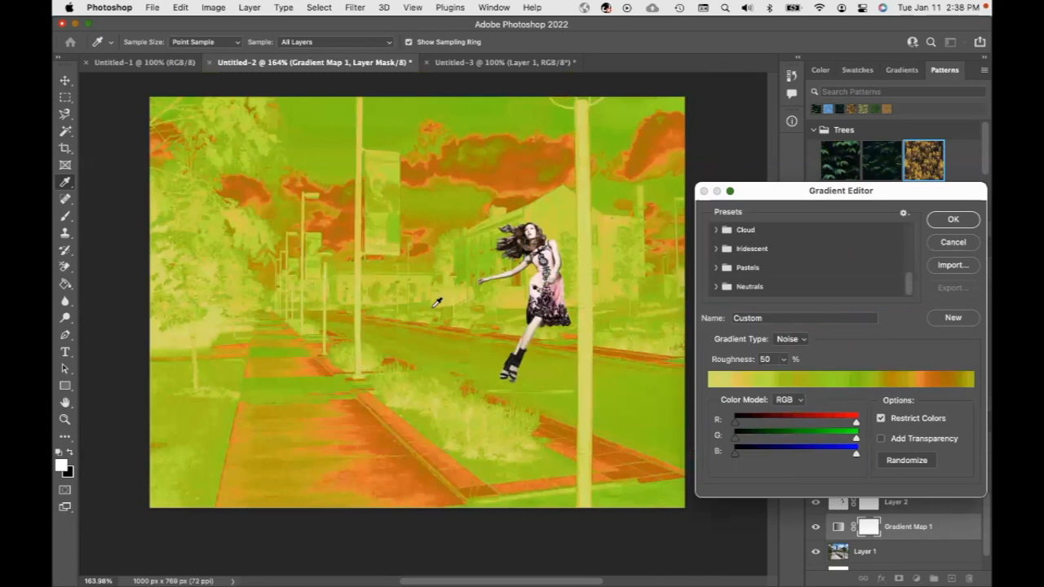
click(802, 341)
click(802, 341)
click(783, 361)
drag(782, 377, 819, 375)
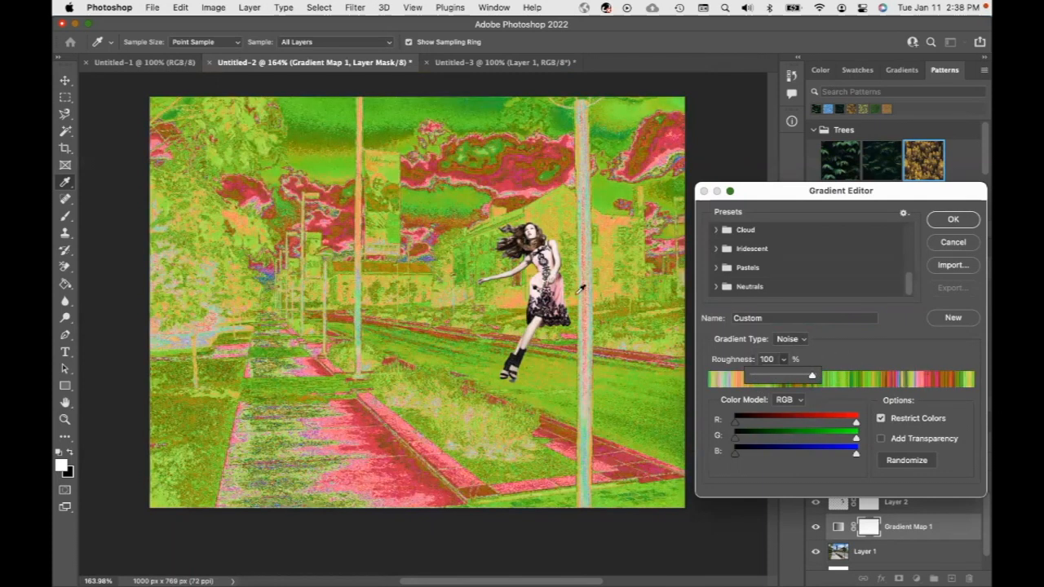
click(942, 225)
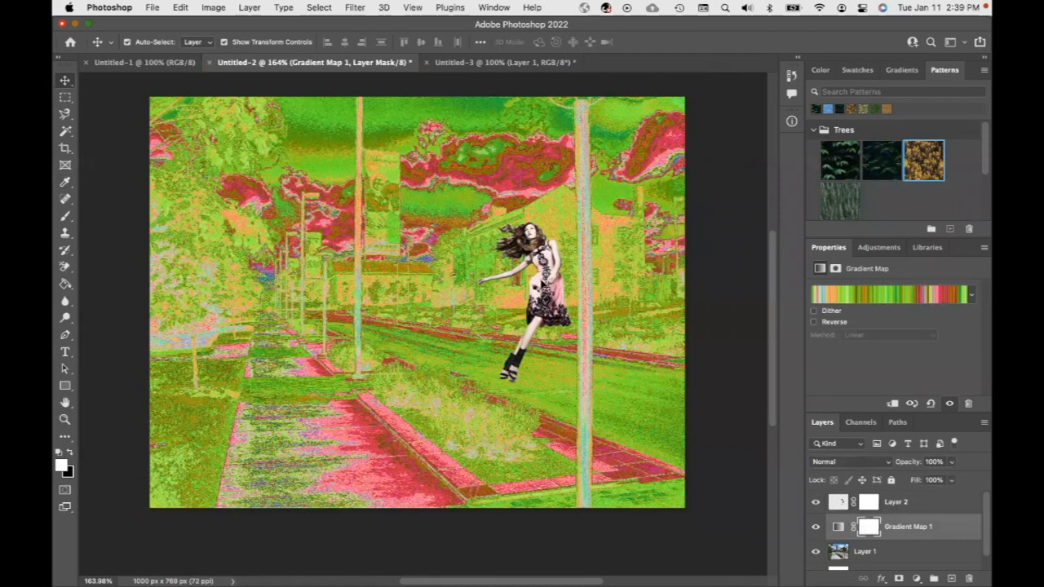
Enlarge the model proportionally to about 167% and place her between the two tall lamp posts
click(568, 222)
drag(571, 223, 638, 125)
drag(542, 274, 486, 273)
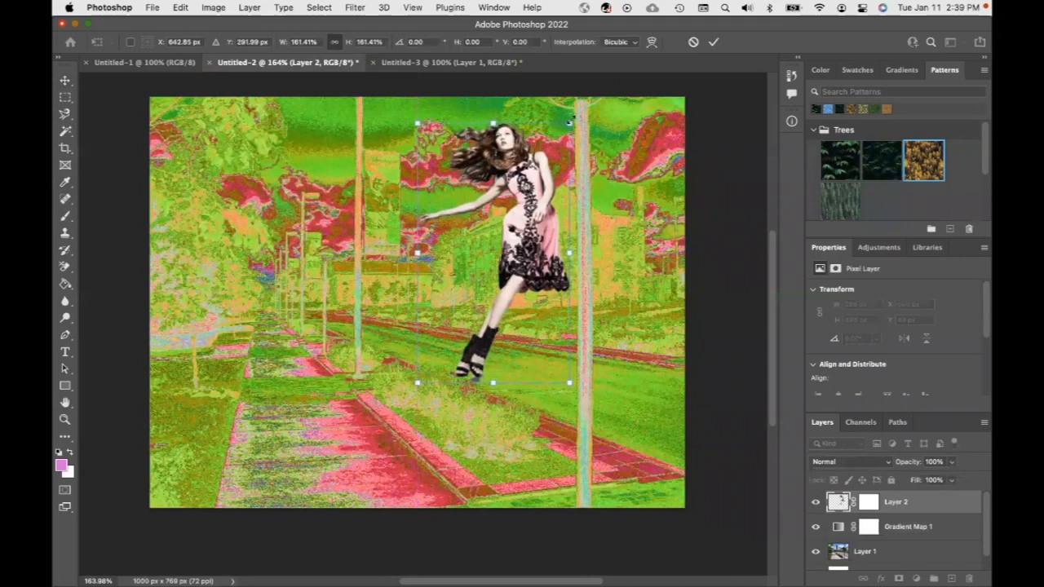
drag(569, 124, 577, 113)
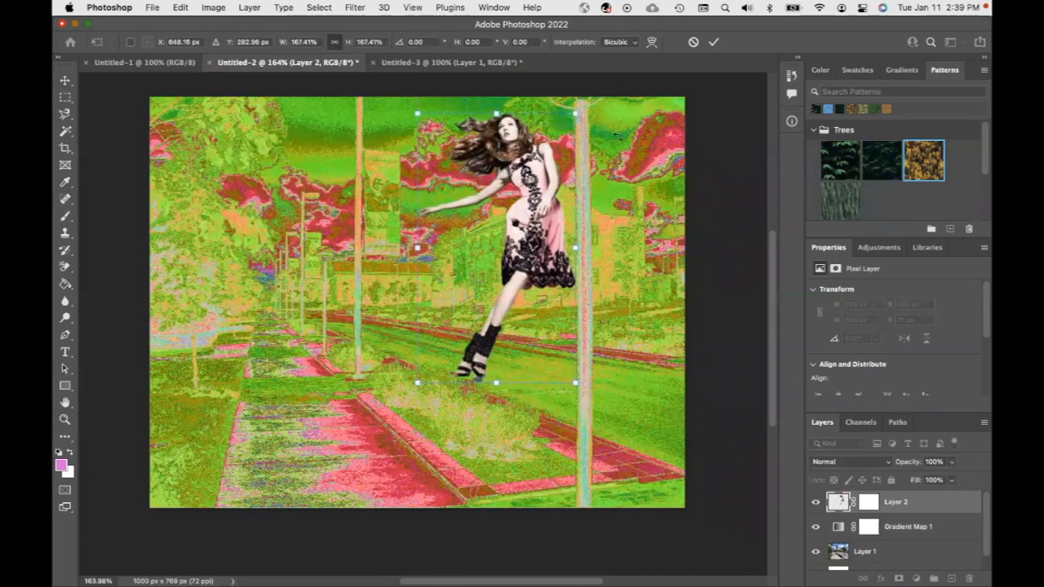
click(832, 509)
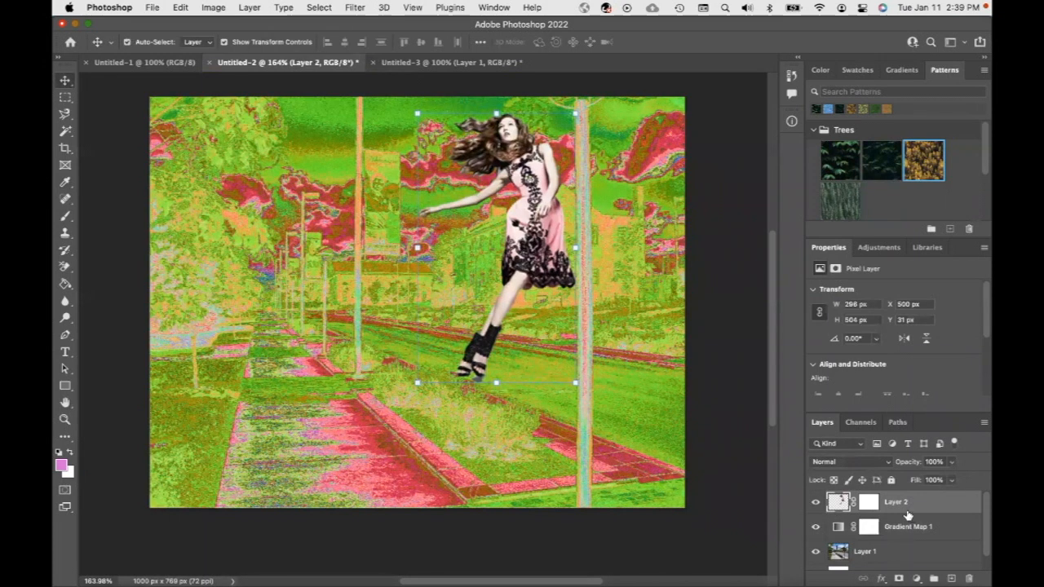
Add a Bevel & Emboss effect with a depth of 646% to the model's layer, keeping the model in view
click(882, 579)
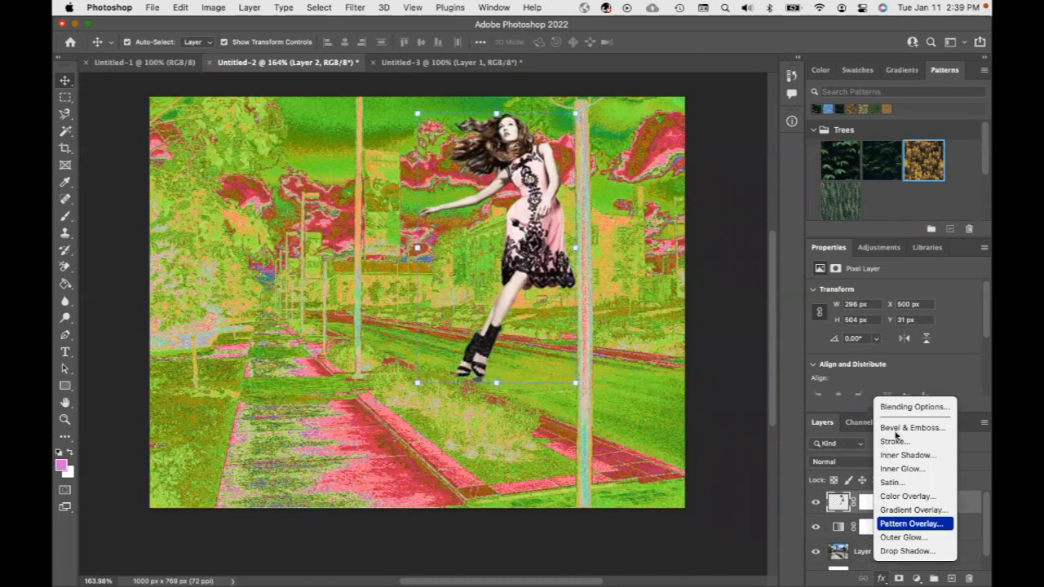
click(897, 428)
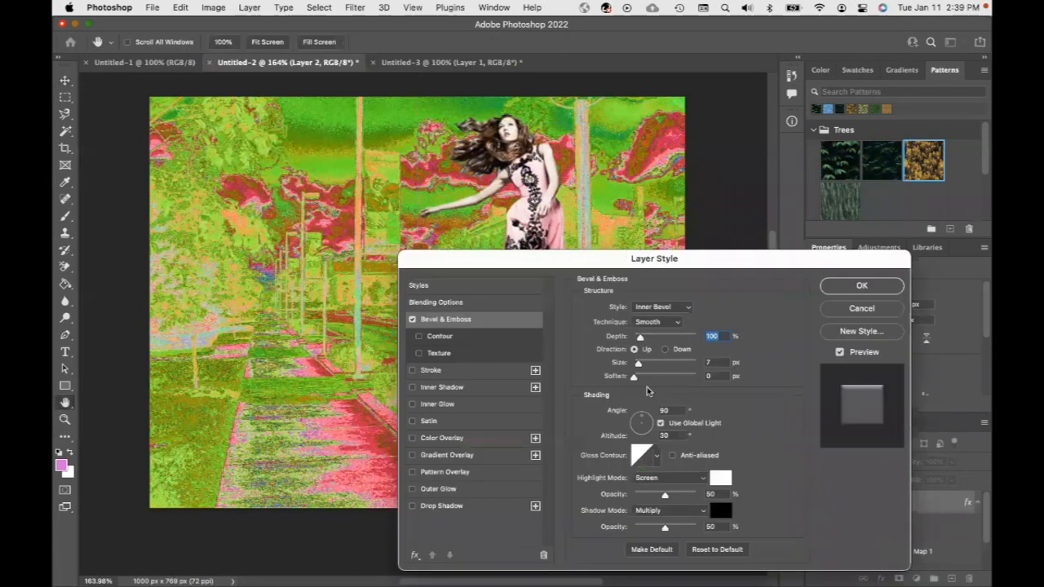
drag(707, 256, 660, 272)
drag(594, 356, 628, 353)
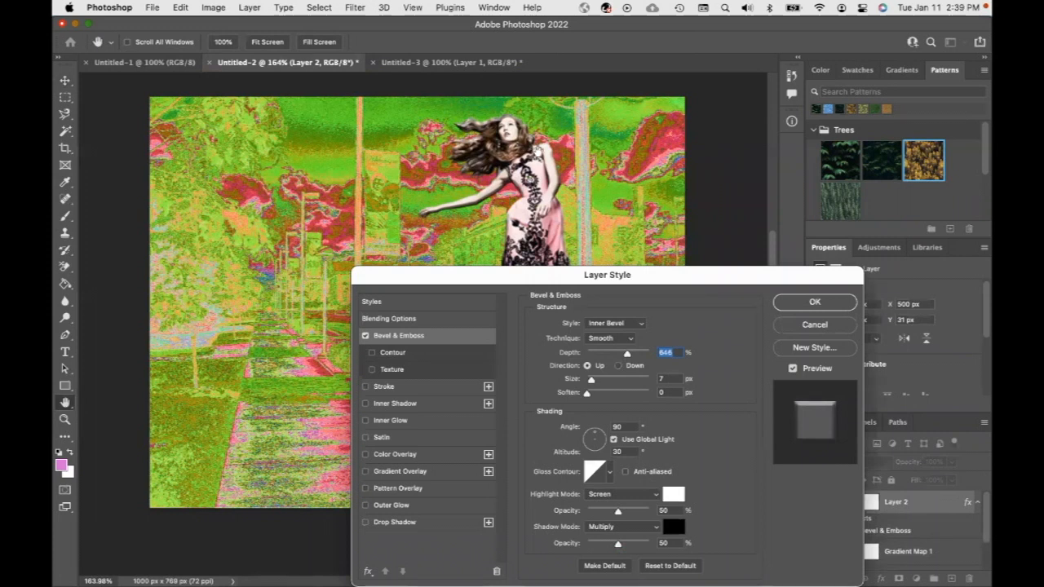
drag(658, 279, 619, 436)
drag(600, 474, 665, 277)
drag(683, 240, 824, 247)
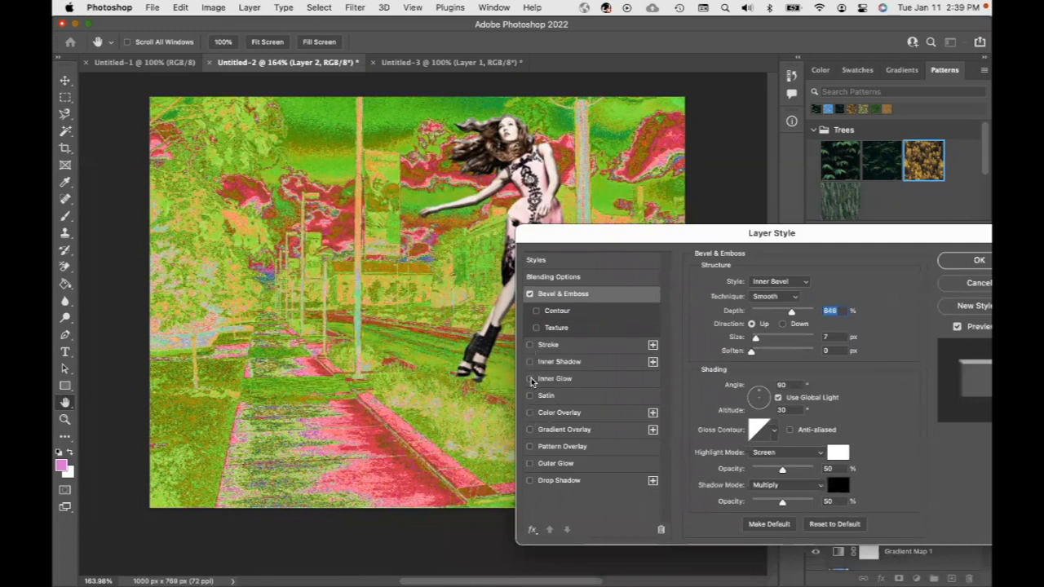
Add Inner Glow and Outer Glow to the model's layer style, trying Color Overlay and Pattern Overlay but leaving both off
click(530, 379)
click(530, 412)
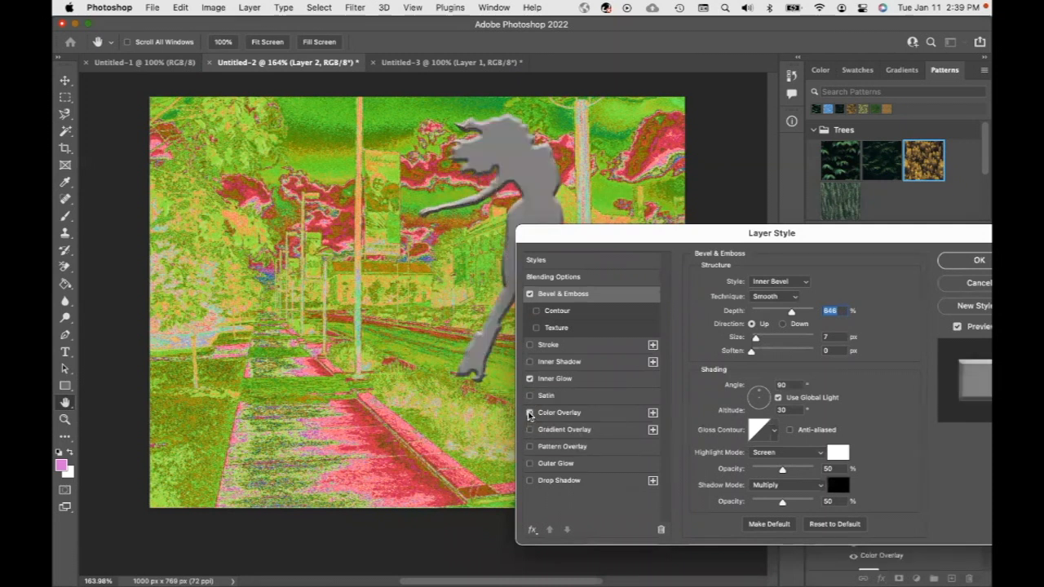
click(529, 412)
click(531, 448)
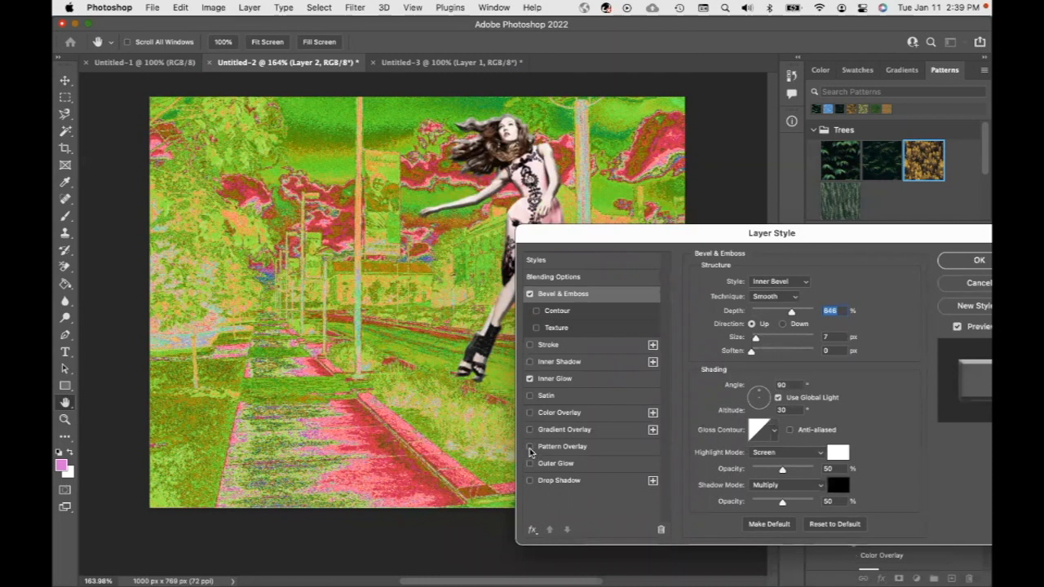
click(530, 448)
click(531, 463)
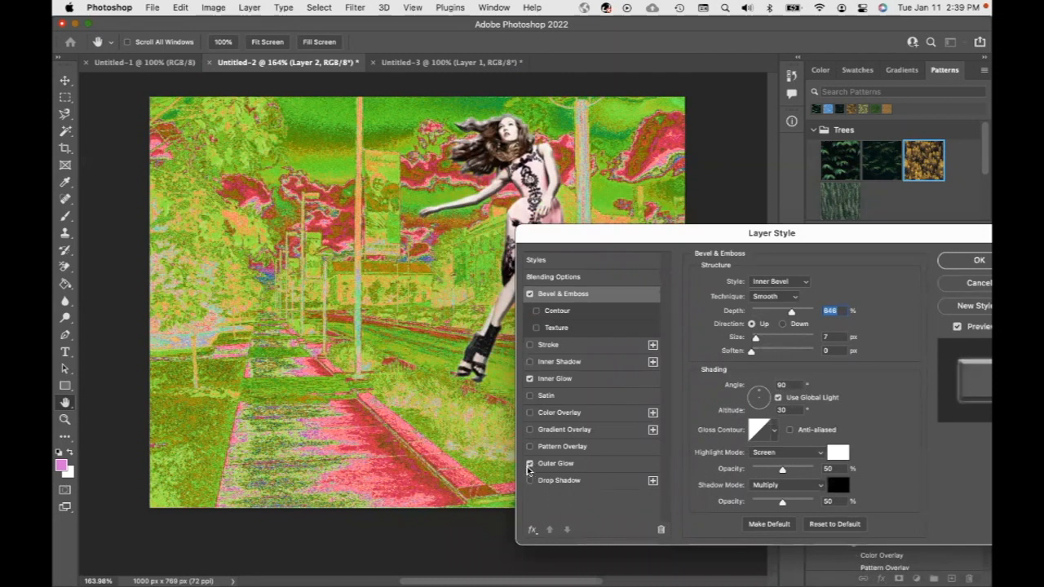
click(532, 465)
drag(698, 239, 515, 237)
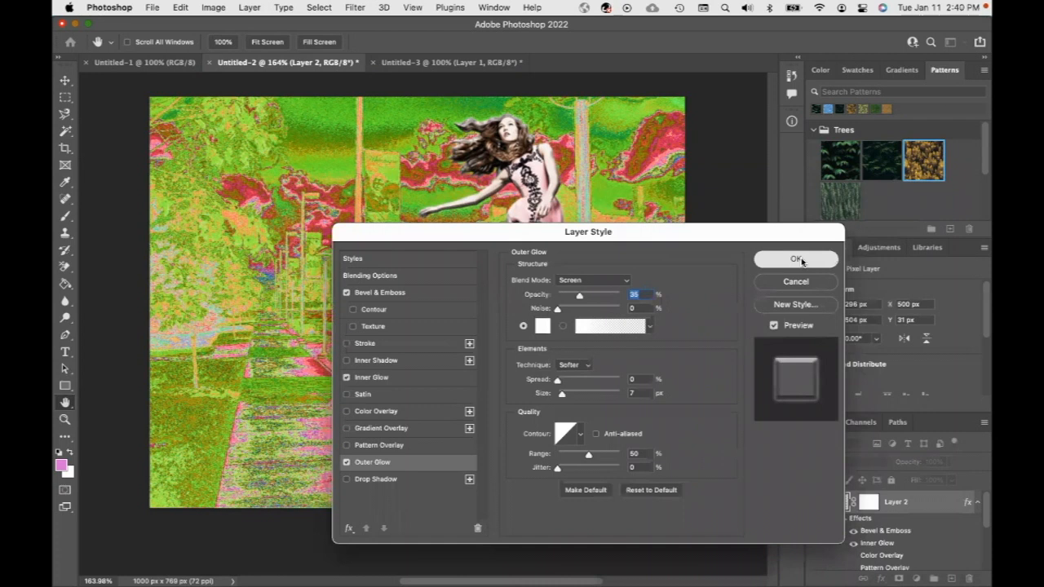
click(797, 259)
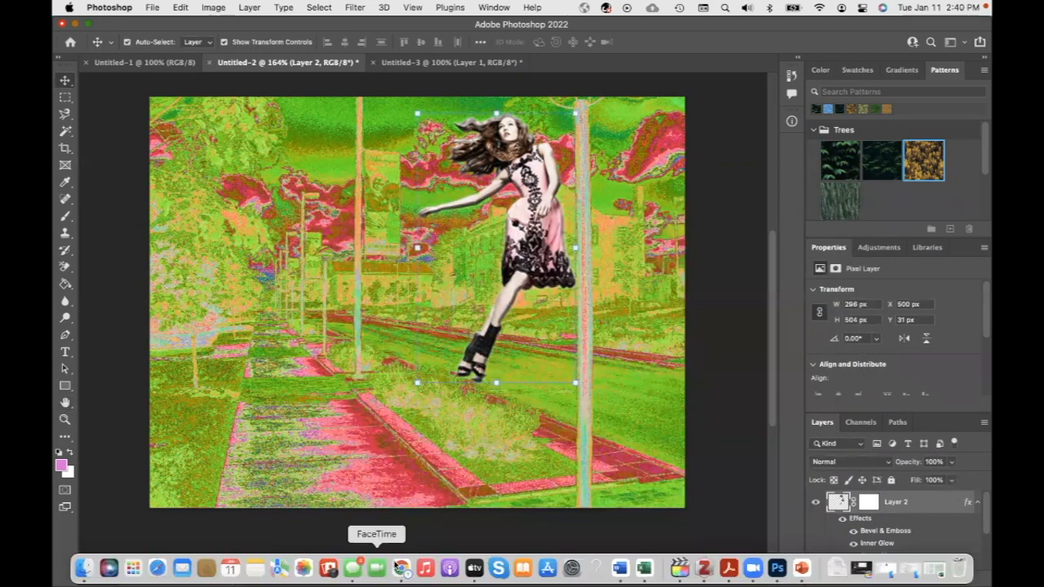
Switch to Chrome, copy the image of the model in the flowing red gown from the search results, and return to Photoshop
click(401, 568)
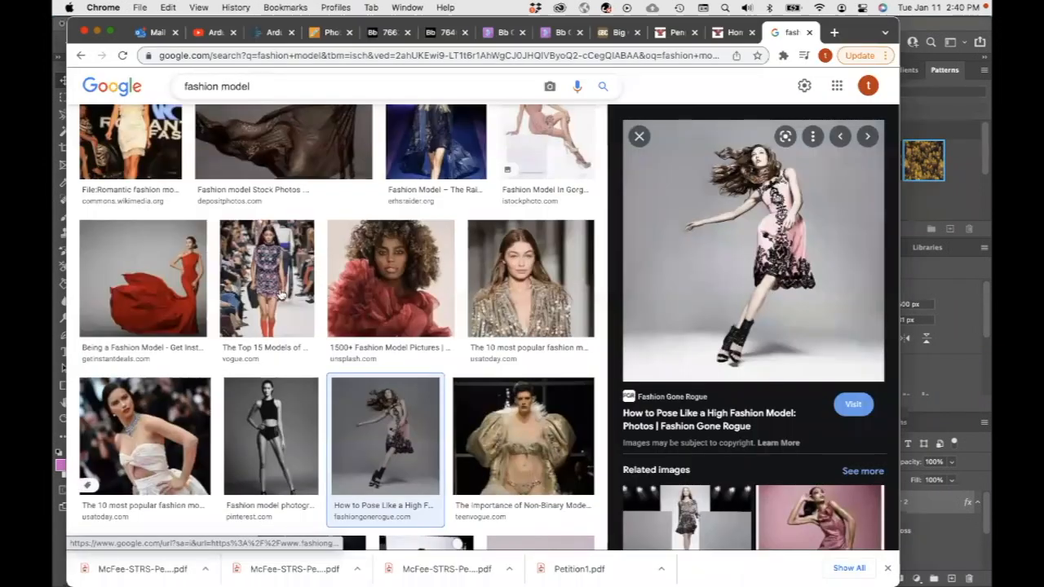
scroll(280, 294, up, 1)
click(170, 303)
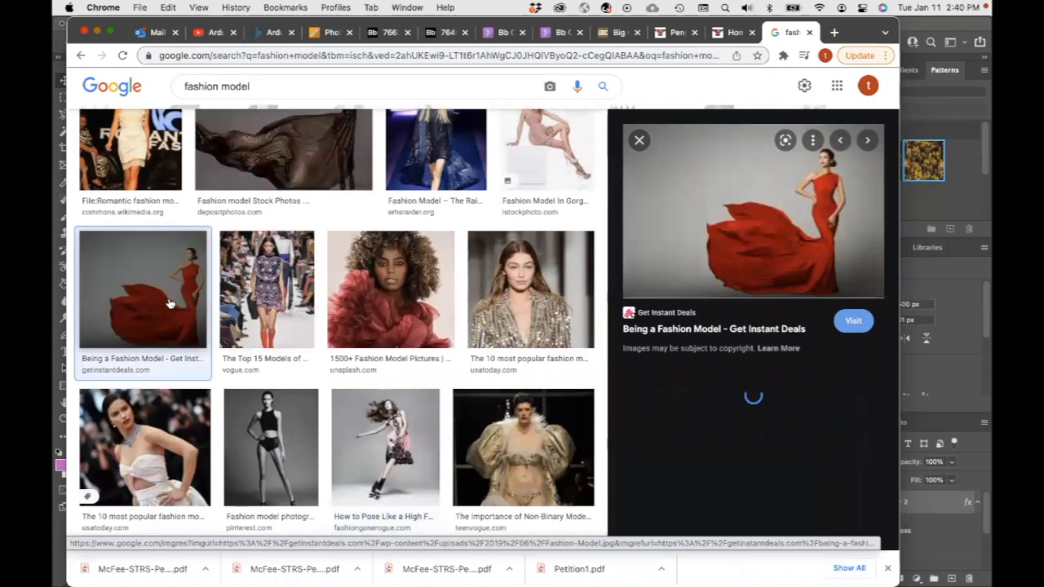
right_click(746, 215)
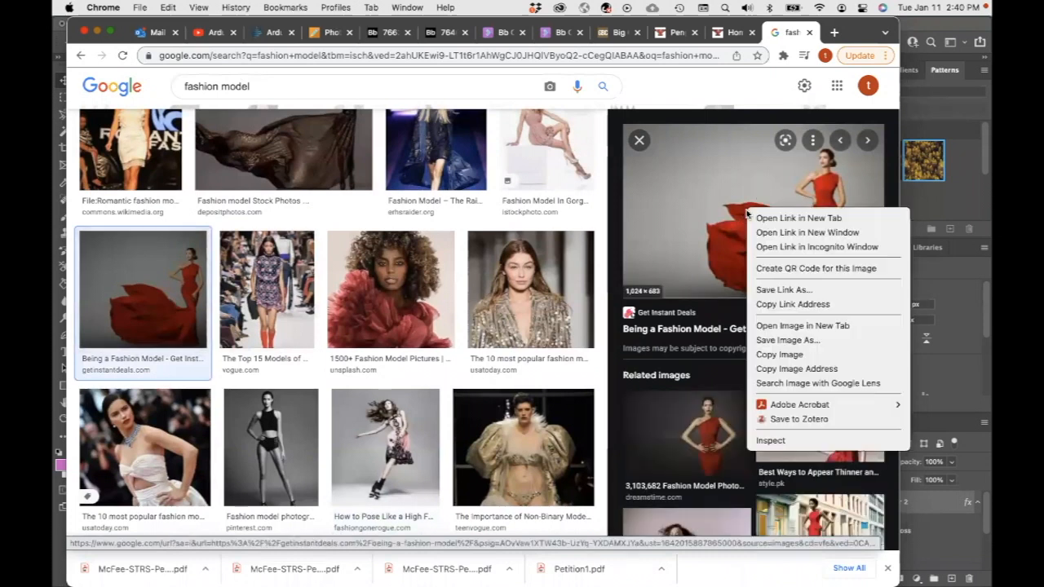
click(779, 354)
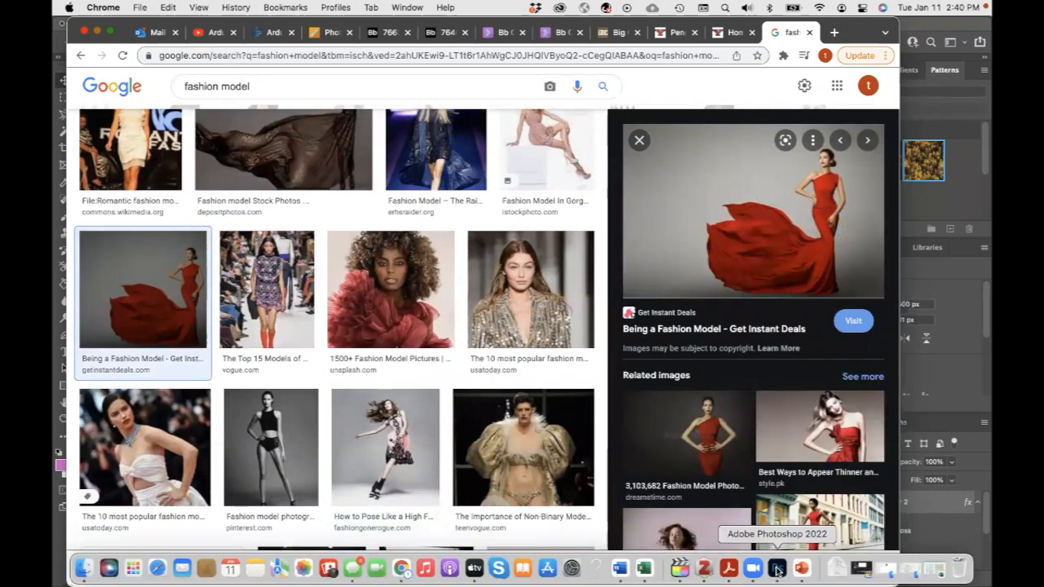
click(777, 568)
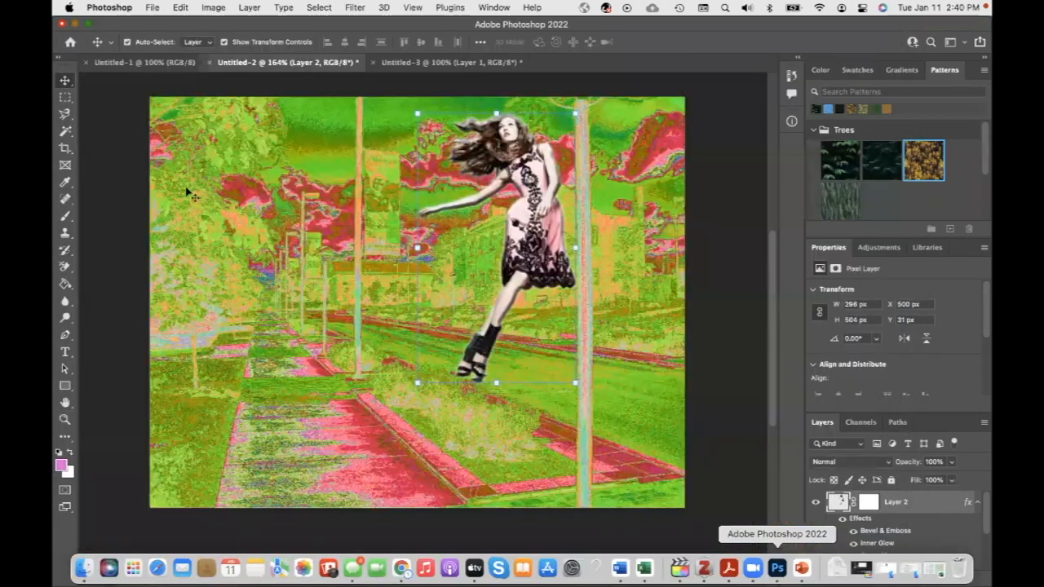
Create a new 1024 x 683 px document from the clipboard preset and paste the copied red-gown image into it
click(152, 8)
click(163, 23)
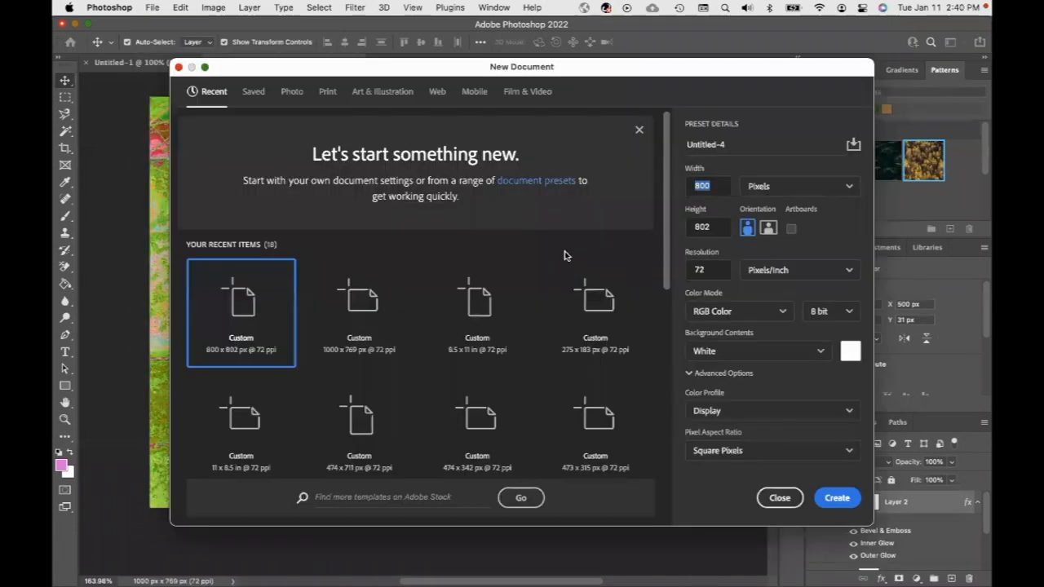
click(837, 499)
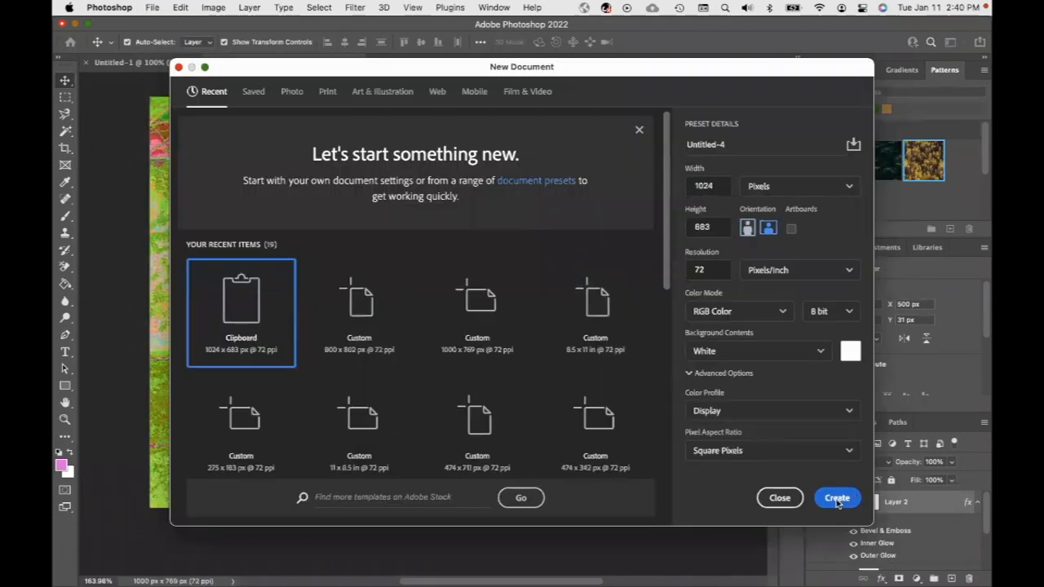
key(super+v)
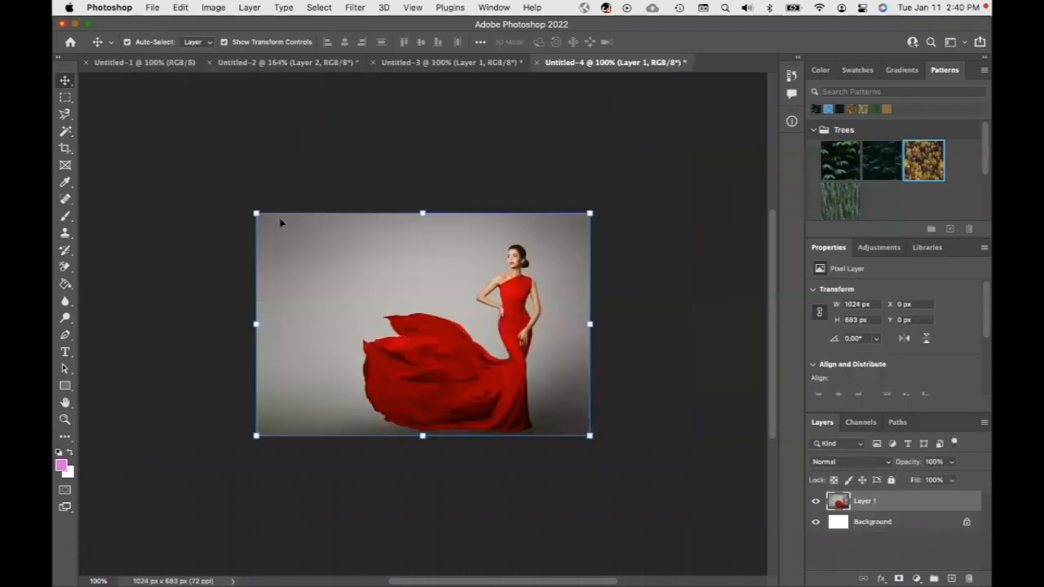
Select all of the gray backdrop around the red-gown model with the Magic Wand, then invert the selection
click(68, 132)
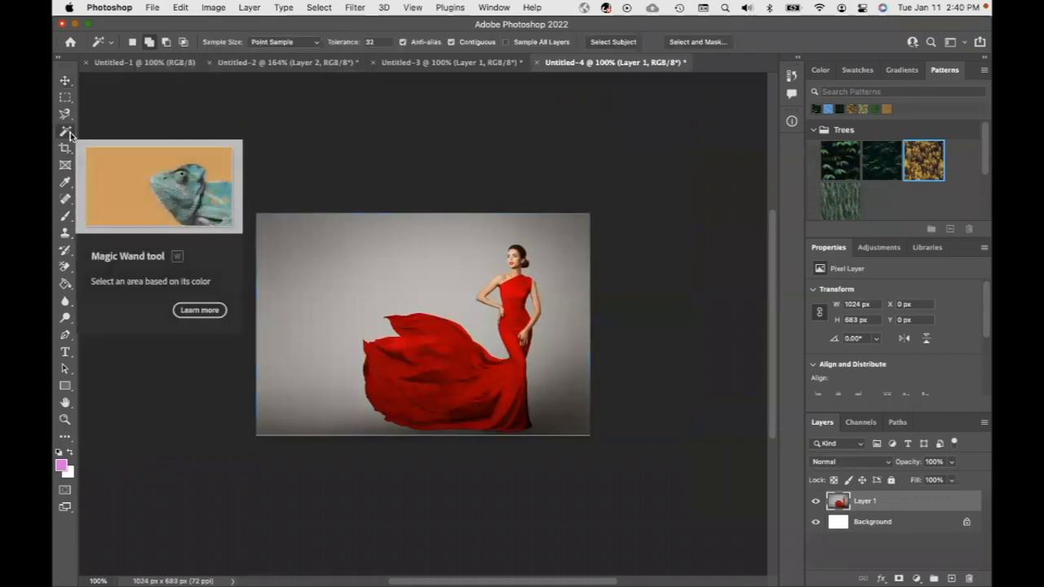
click(400, 286)
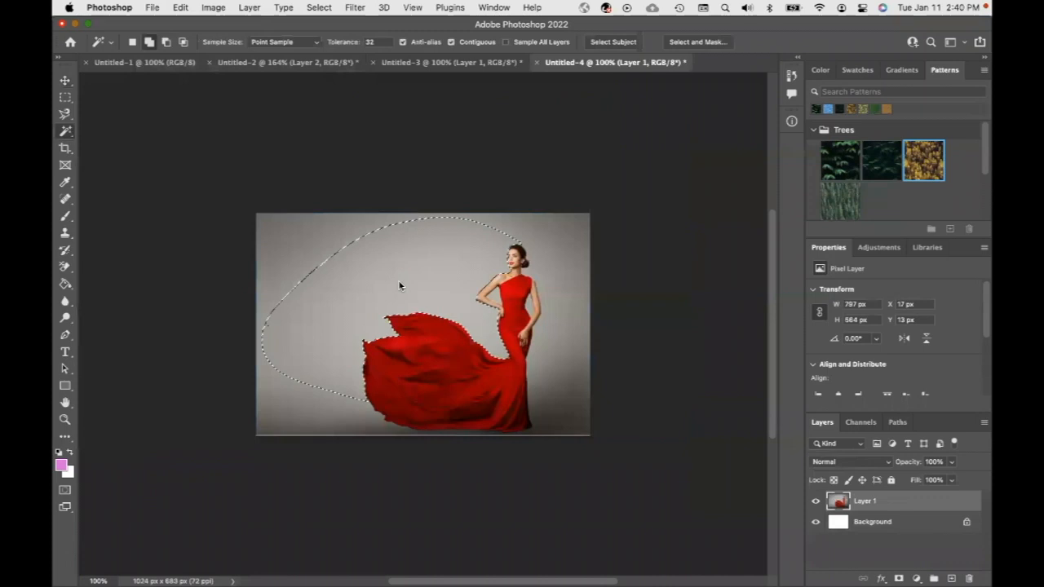
click(318, 243)
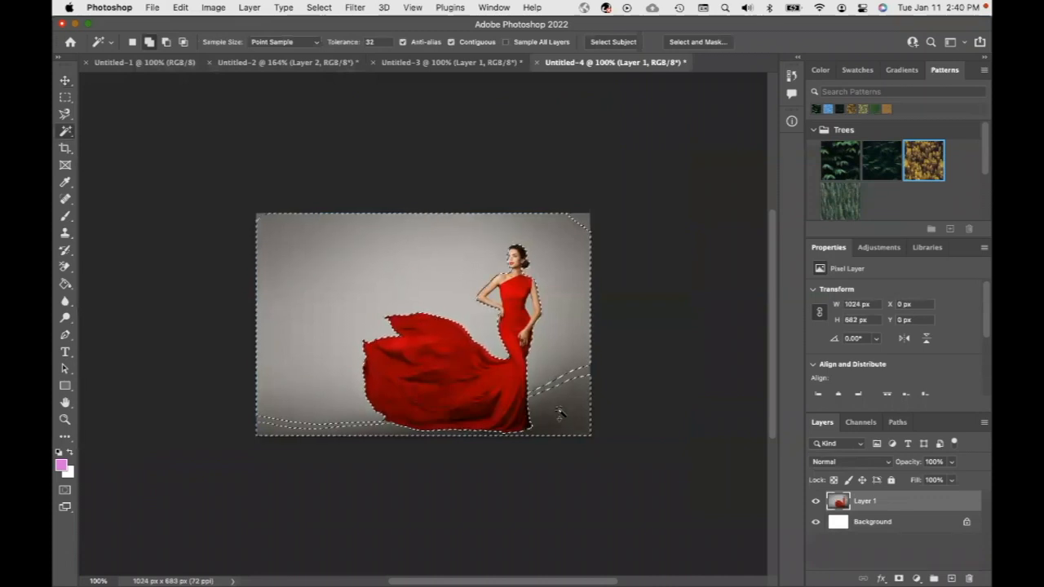
shift+click(288, 426)
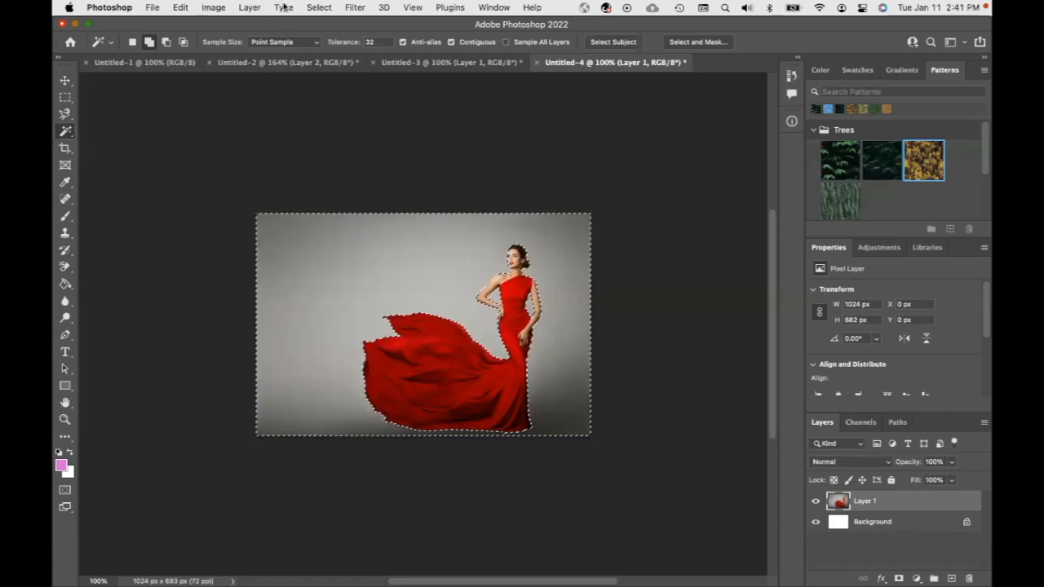
click(322, 8)
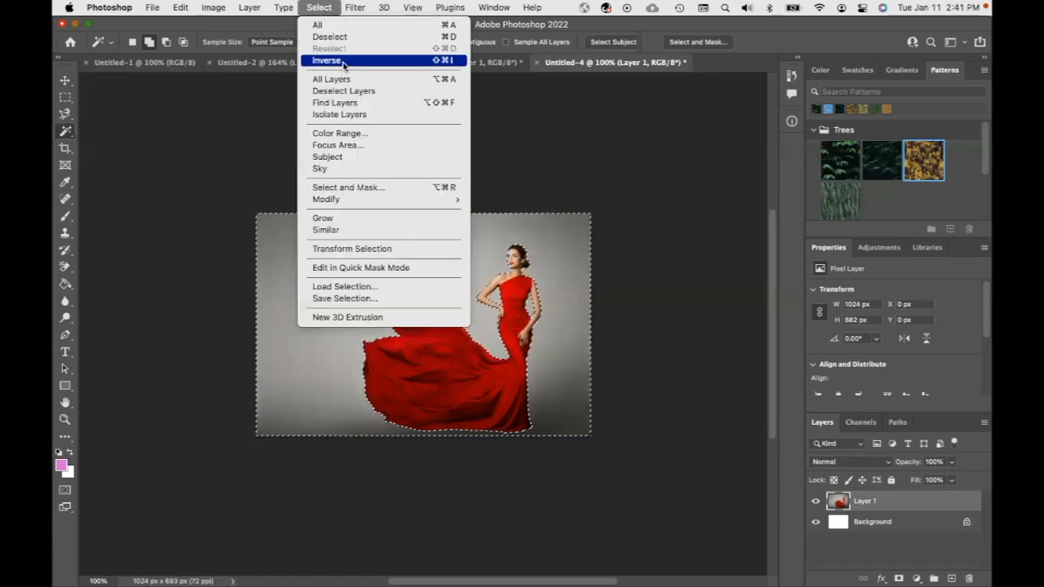
click(342, 61)
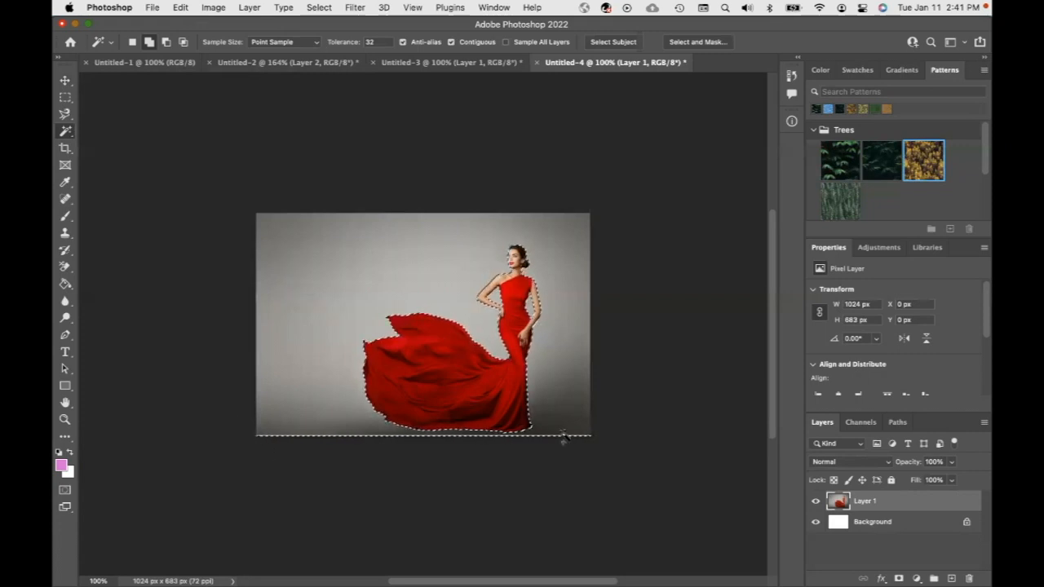
click(416, 65)
click(294, 68)
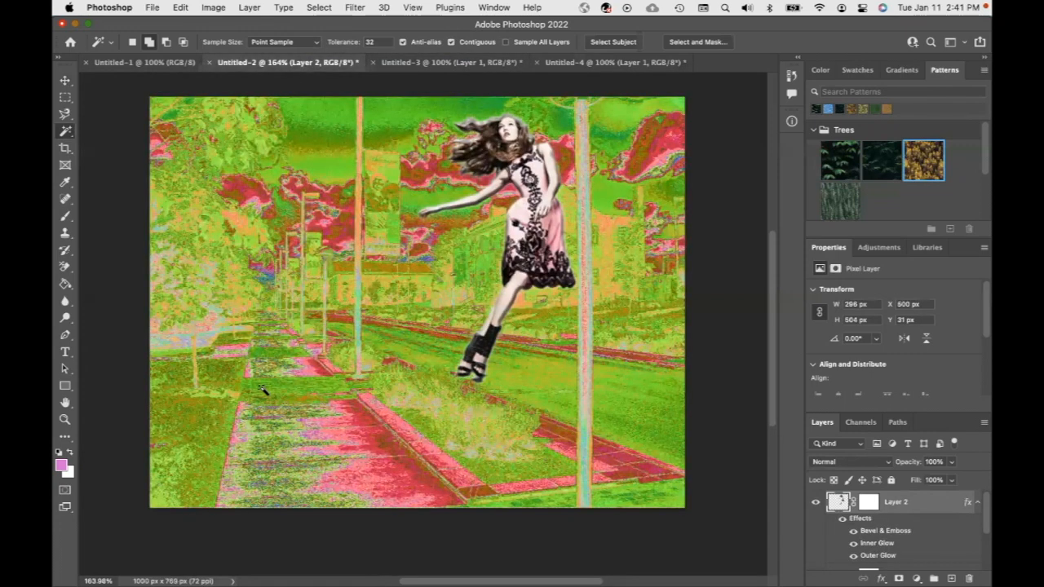
key(super+v)
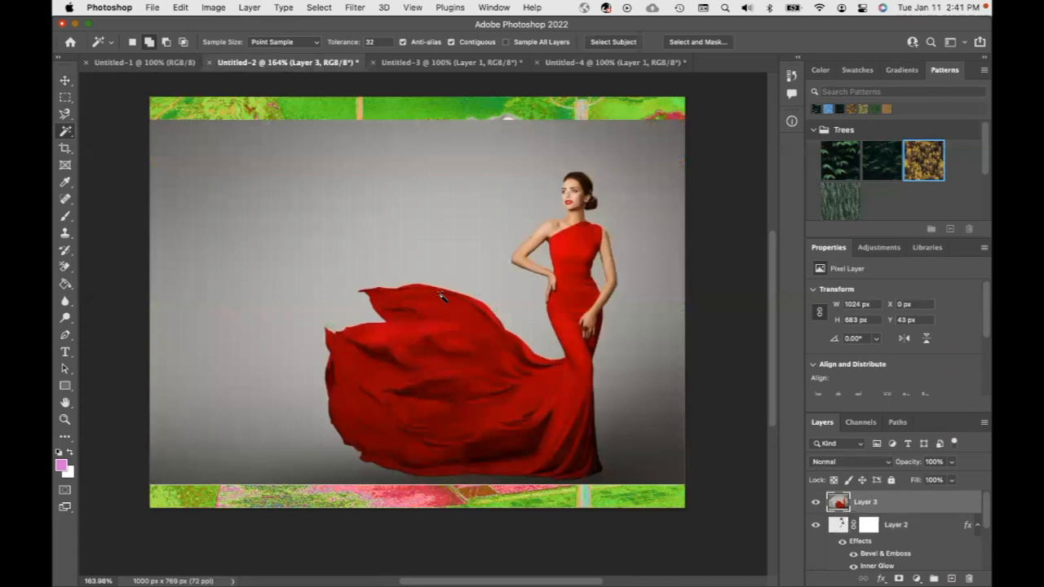
click(179, 8)
click(189, 25)
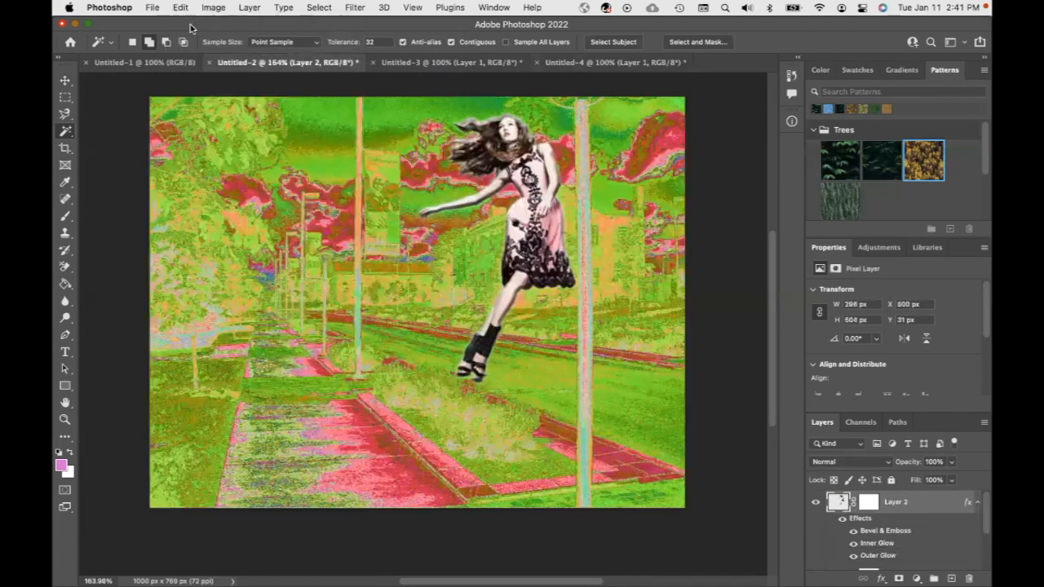
Copy the selected red-gown model from Untitled-4 and paste her into the campus composite in Untitled-2
click(571, 62)
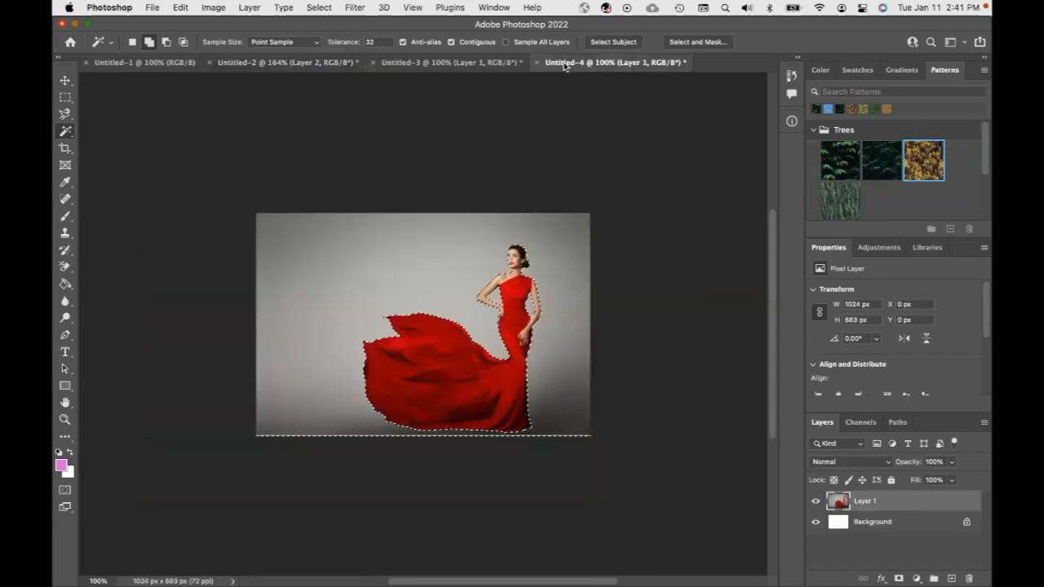
click(180, 8)
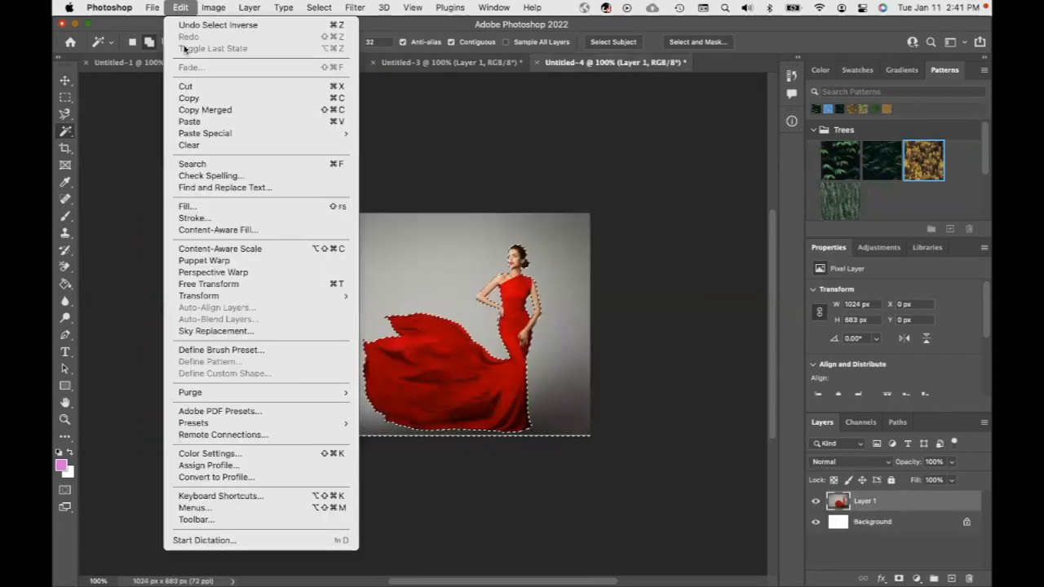
click(202, 99)
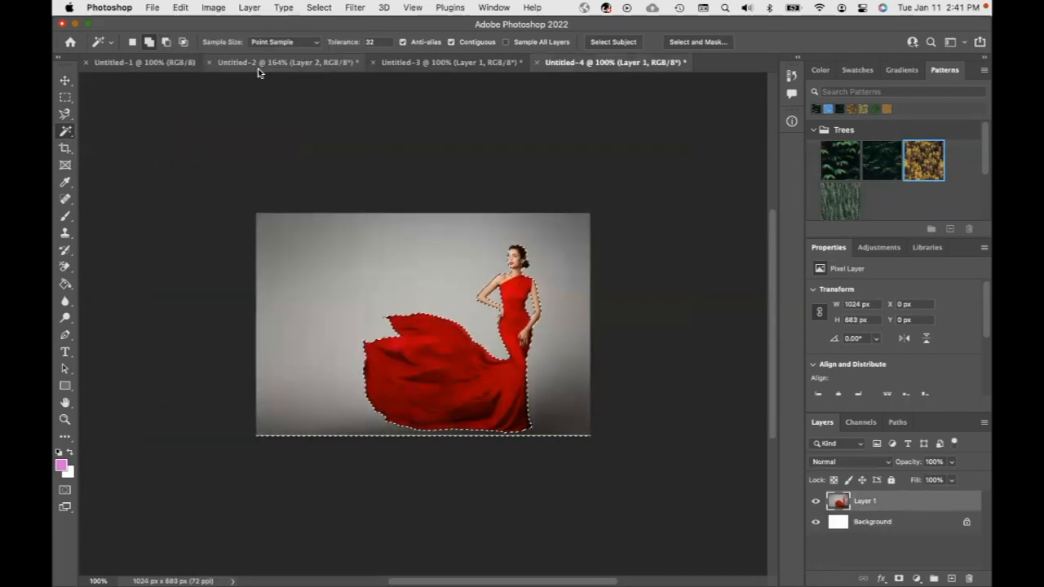
click(257, 67)
key(super+v)
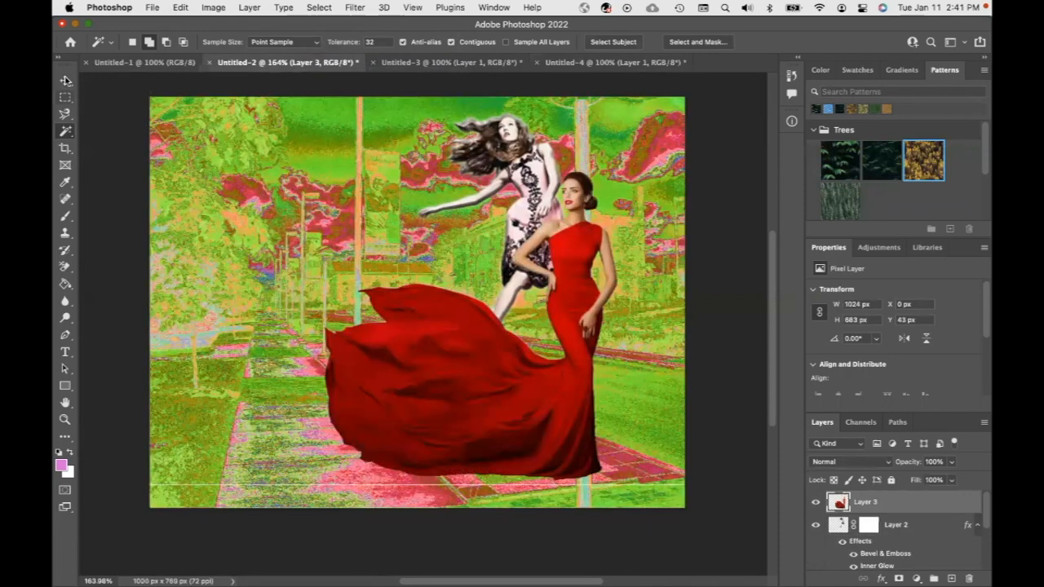
Scale the red-gown model proportionally to about 86% and place her over the walkway beside the flying model
key(v)
mouse_move(606, 314)
mouse_down()
mouse_move(489, 334)
mouse_move(601, 302)
mouse_move(617, 314)
mouse_move(608, 315)
mouse_up()
click(515, 396)
drag(515, 397, 353, 414)
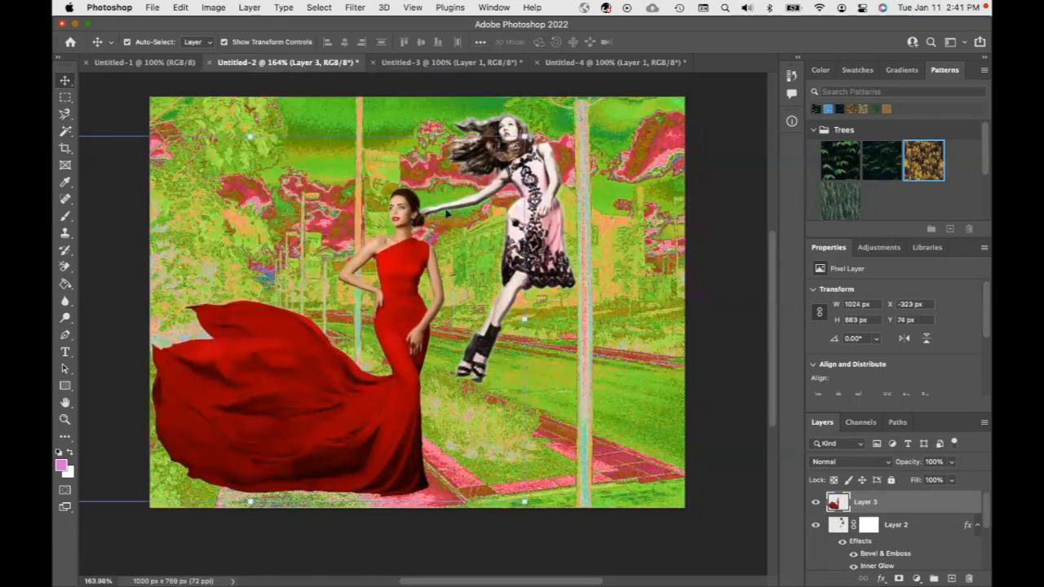
key(super+t)
drag(526, 136, 459, 201)
drag(295, 372, 342, 379)
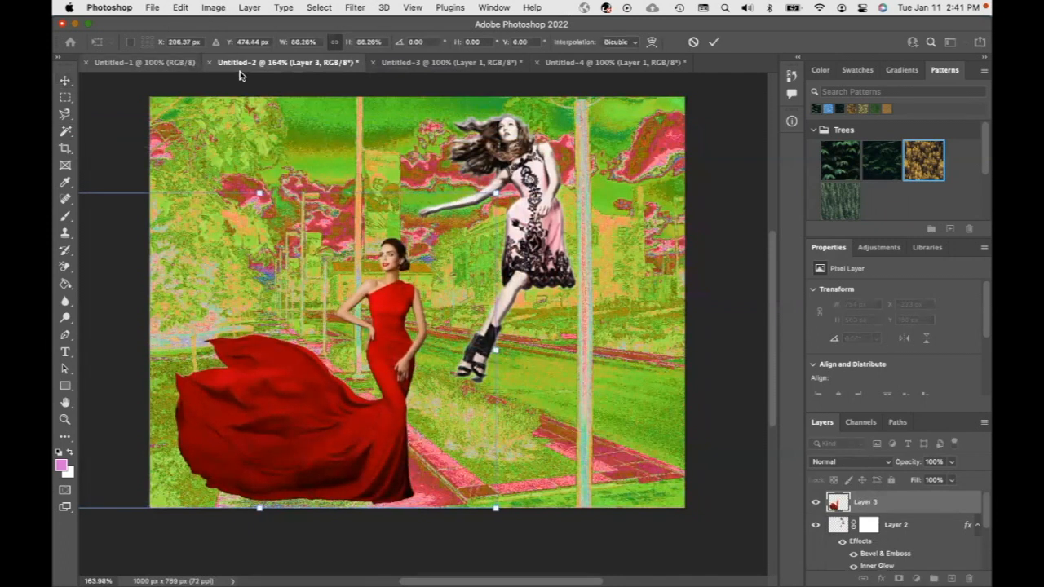
click(214, 7)
click(401, 343)
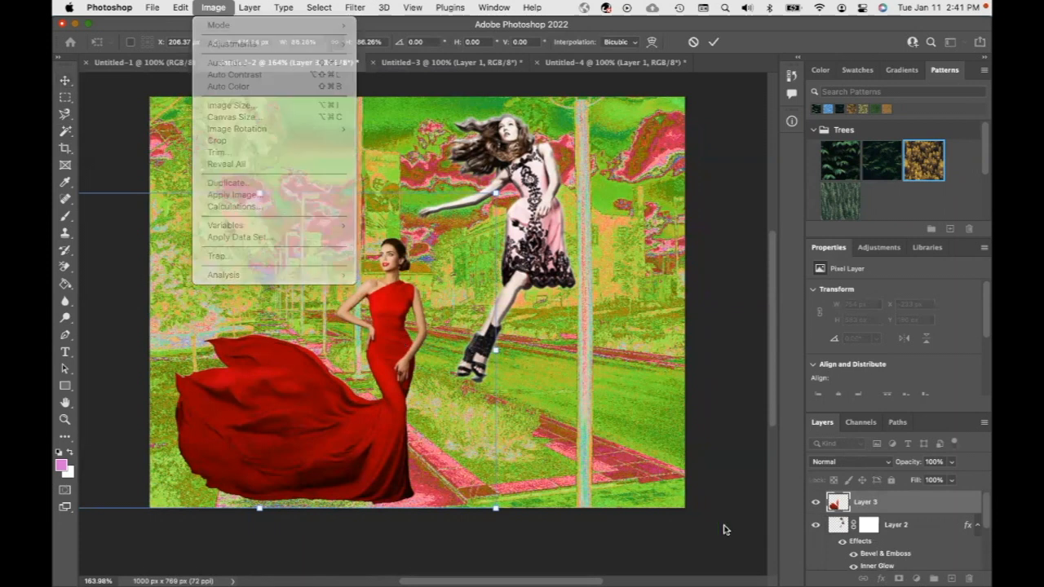
click(846, 506)
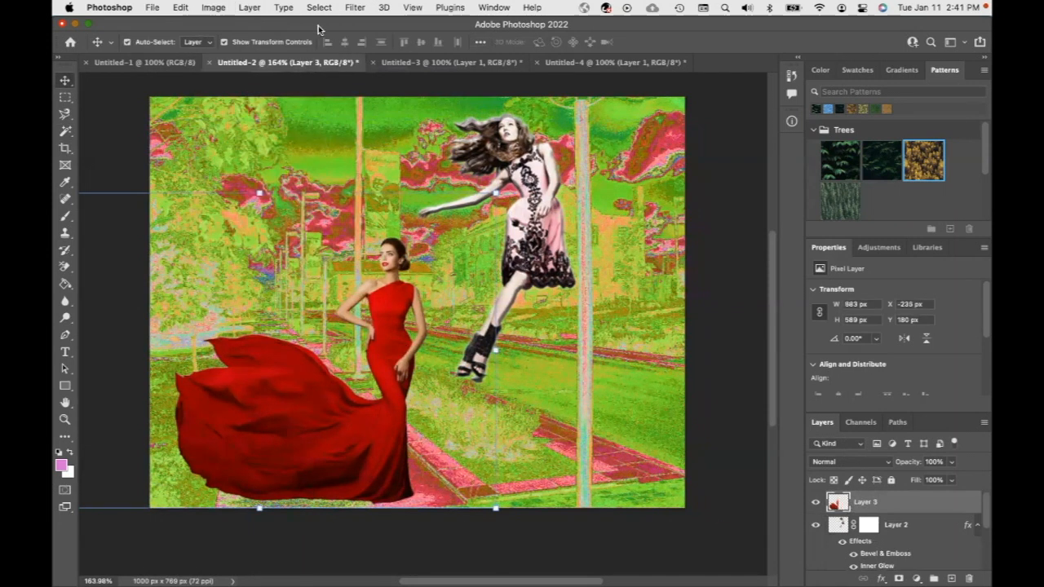
Resize the composite image to a width of 10 inches, keeping its proportions
click(214, 7)
click(244, 106)
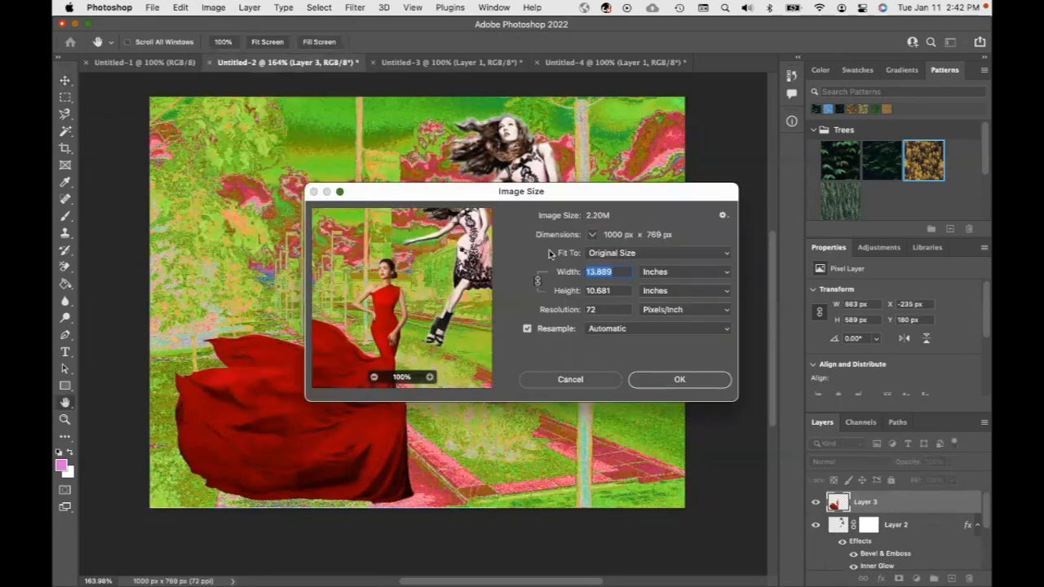
text(10)
key(Return)
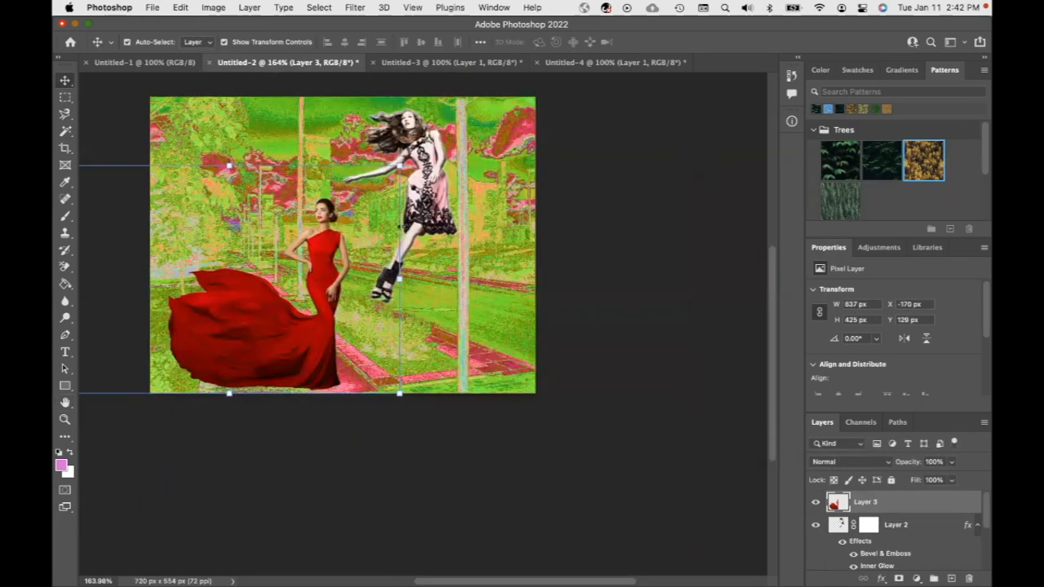
Move the red-gown model up and slightly left, keeping her whole gown inside the campus photo
click(66, 419)
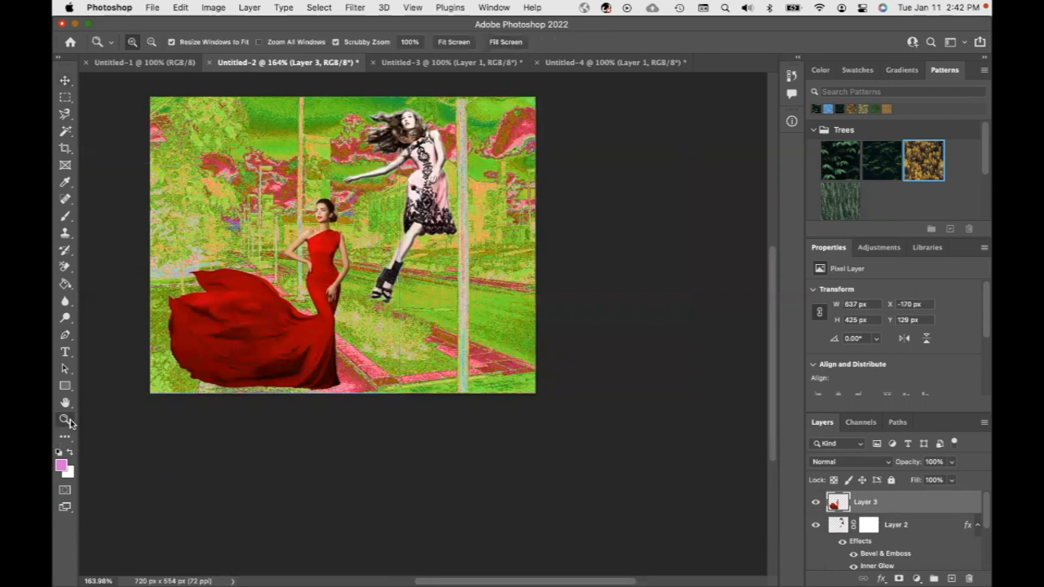
click(488, 351)
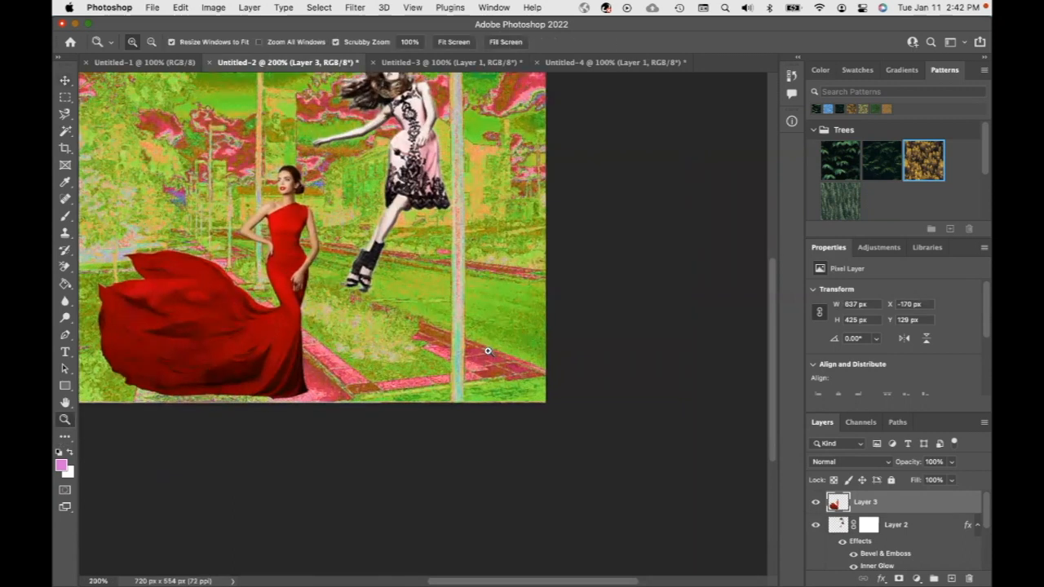
click(488, 351)
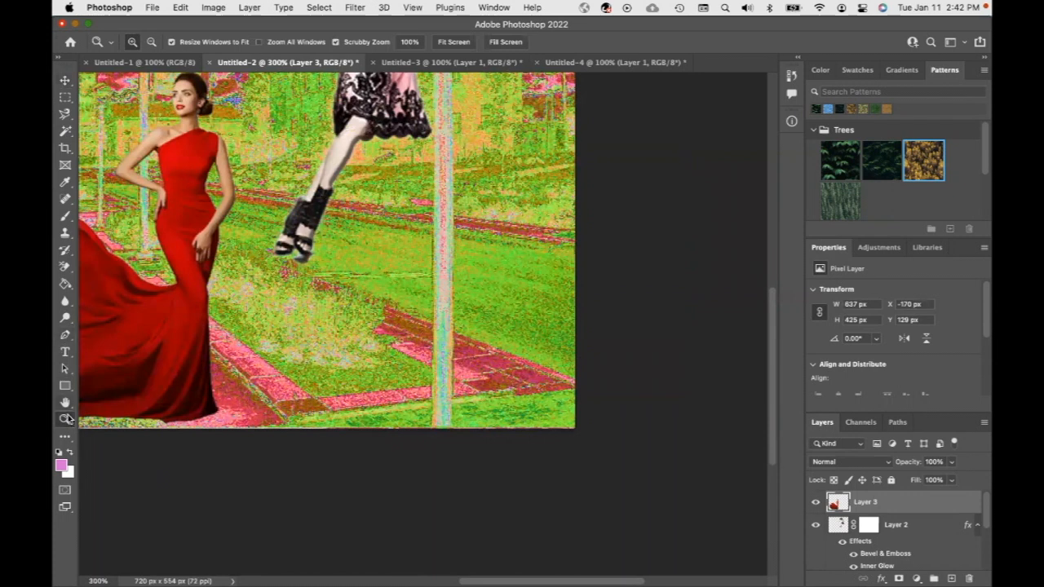
key(h)
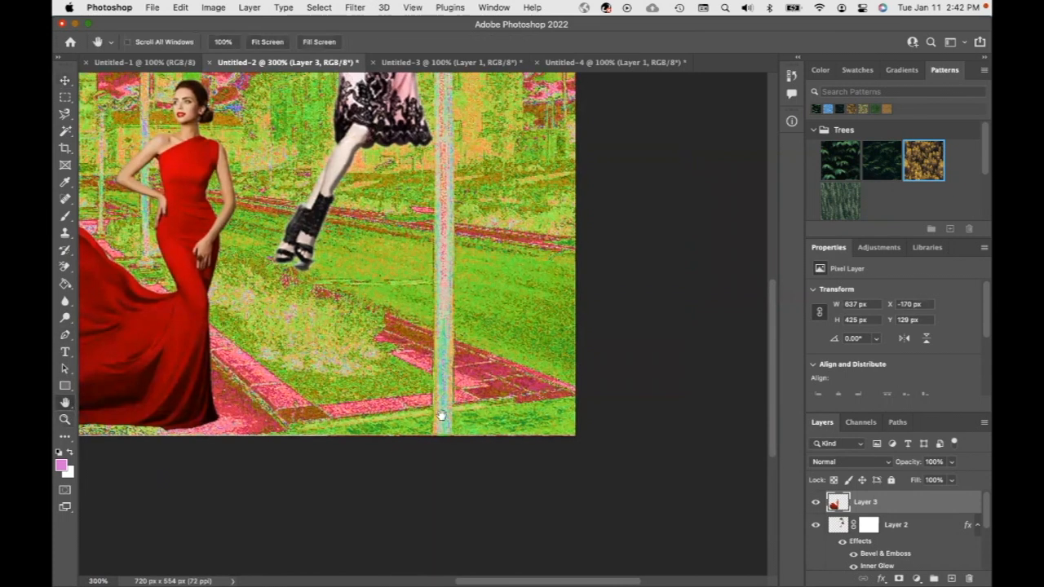
drag(365, 387, 511, 467)
drag(410, 381, 450, 462)
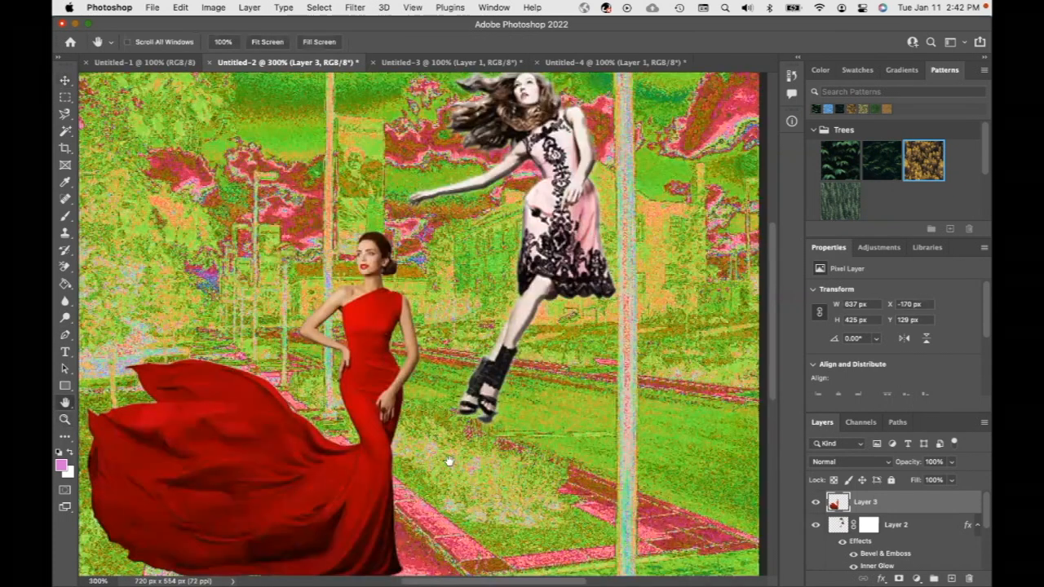
scroll(517, 342, down, 3)
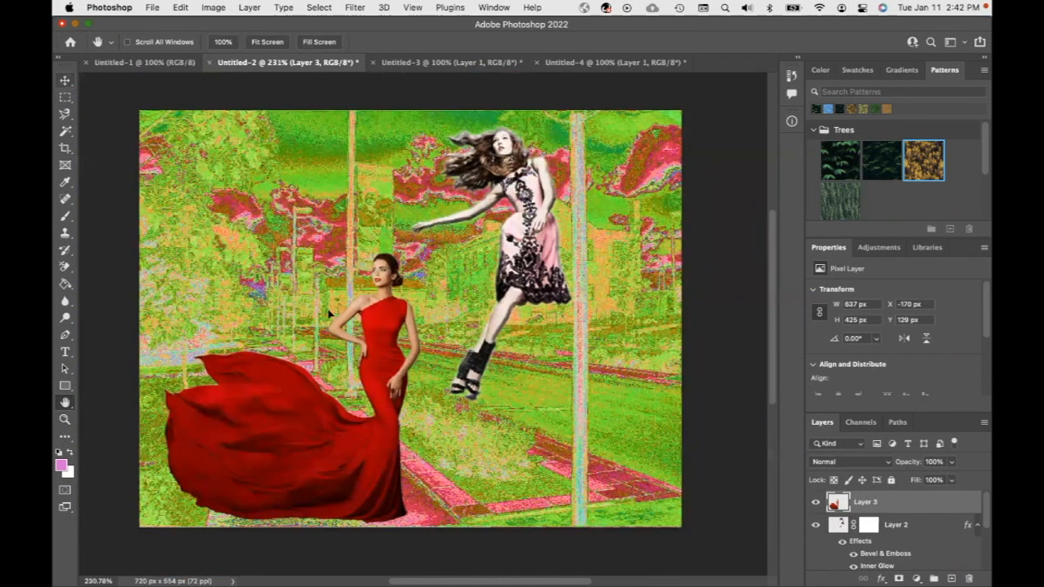
key(v)
drag(357, 339, 367, 372)
click(379, 401)
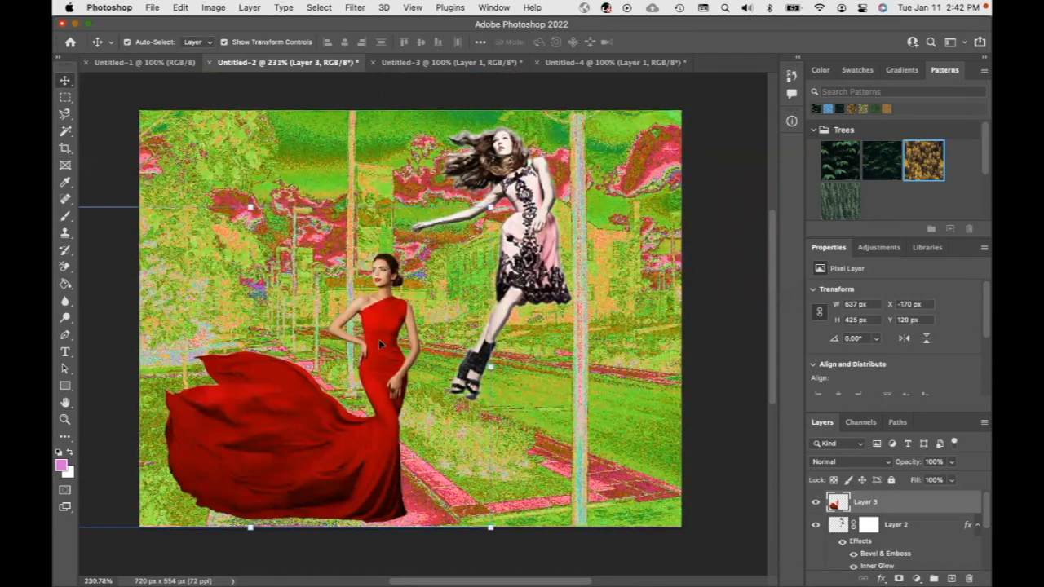
drag(383, 330, 359, 299)
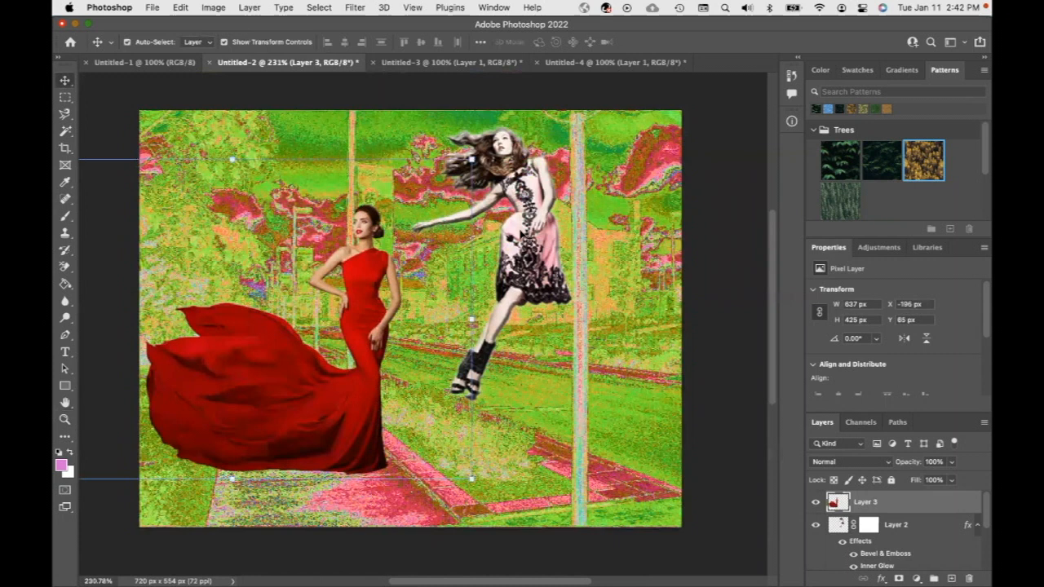
Shrink the model in the pink and black dress proportionally to about 67%, keeping her beside the tall lamp post
click(515, 239)
drag(411, 128, 486, 205)
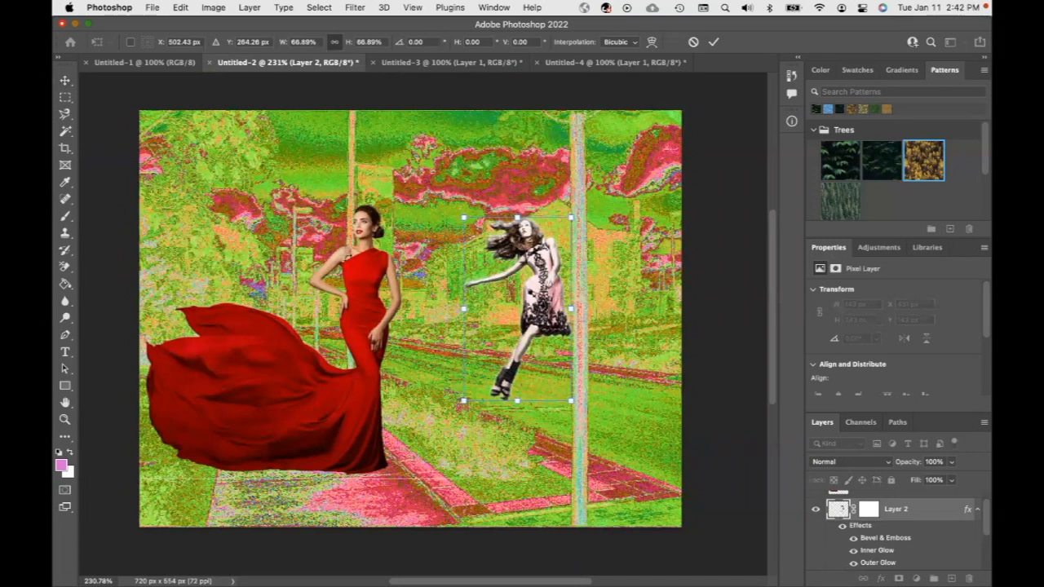
key(Return)
Try a centered 10 px black stroke around the red-gown model
click(325, 287)
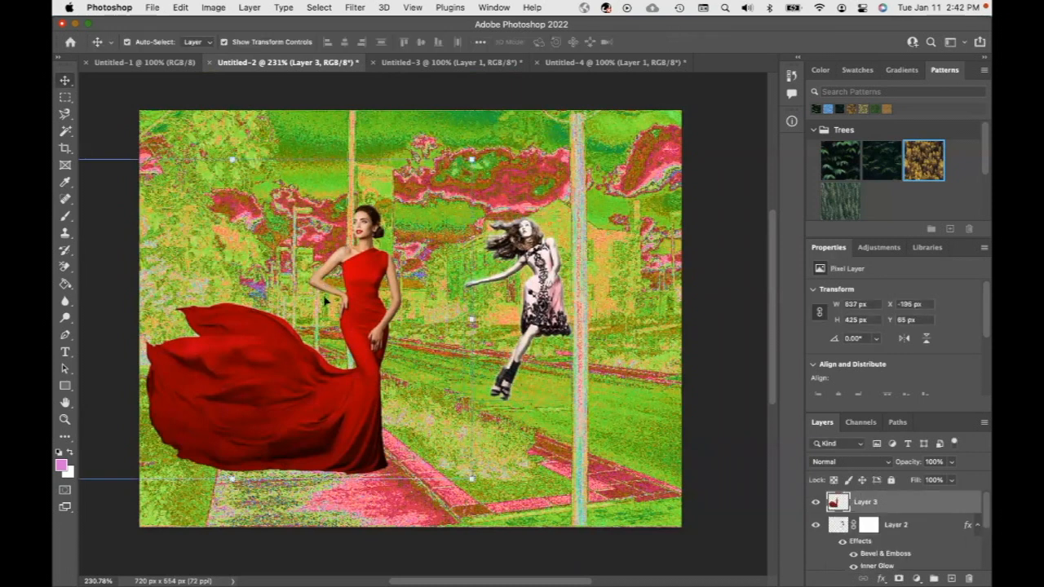
click(180, 8)
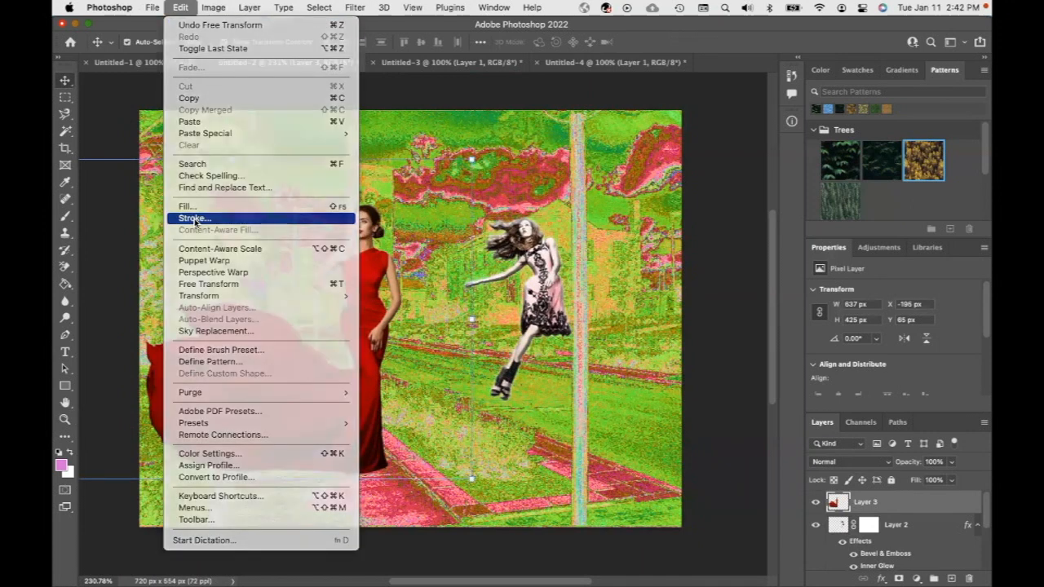
click(195, 219)
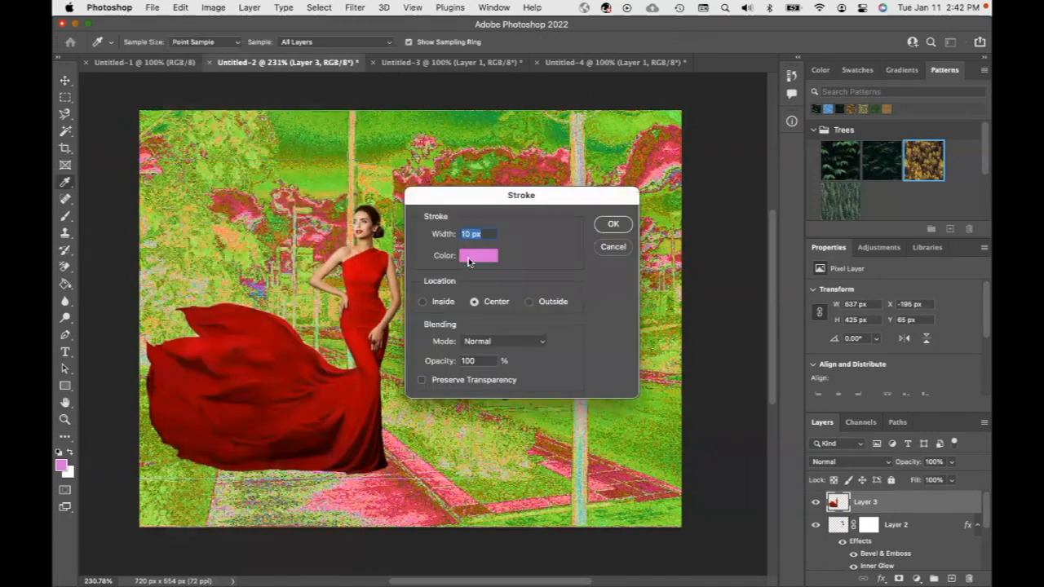
click(478, 256)
click(636, 373)
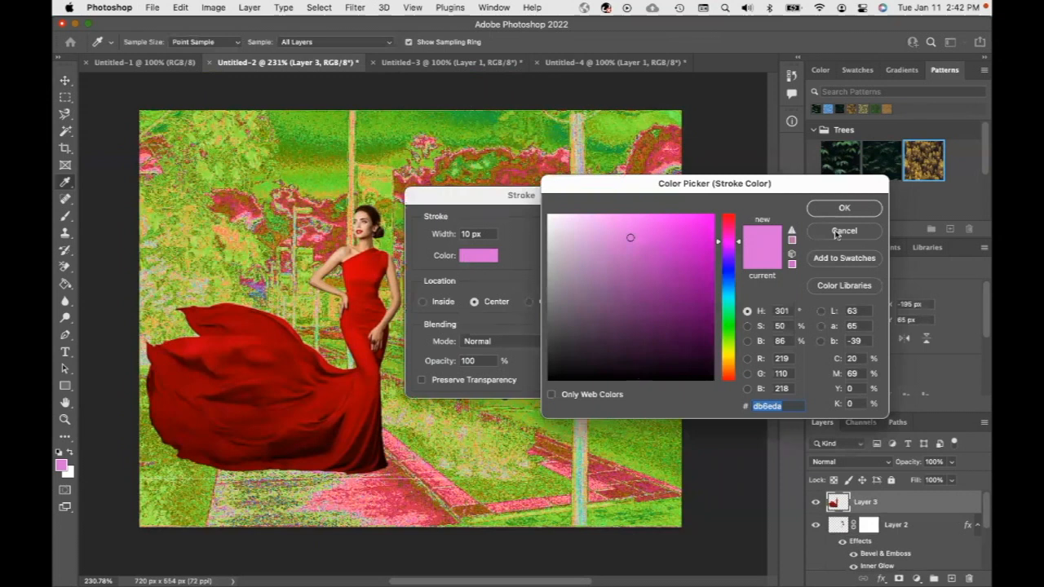
click(840, 209)
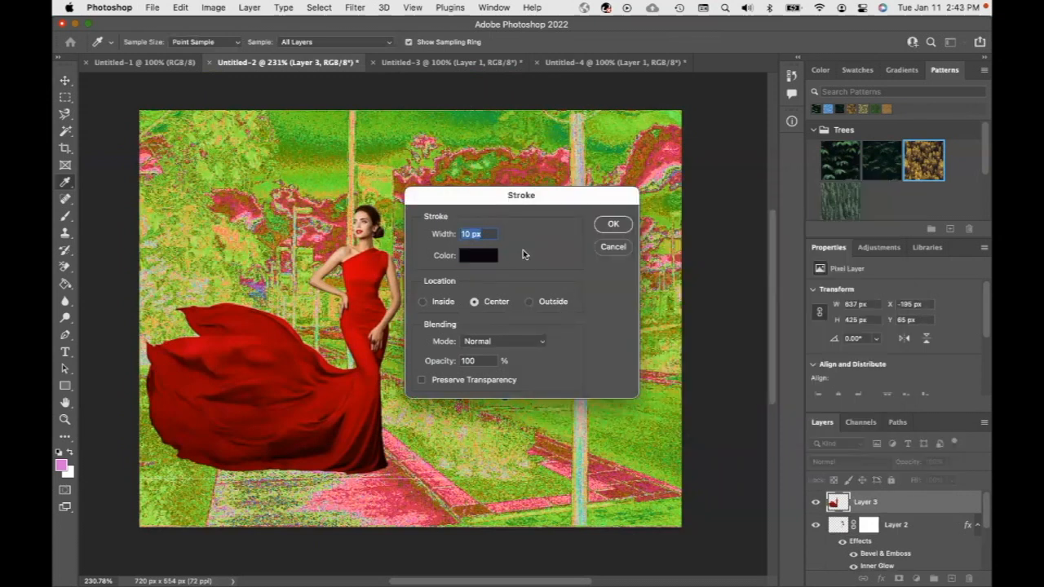
click(612, 225)
key(v)
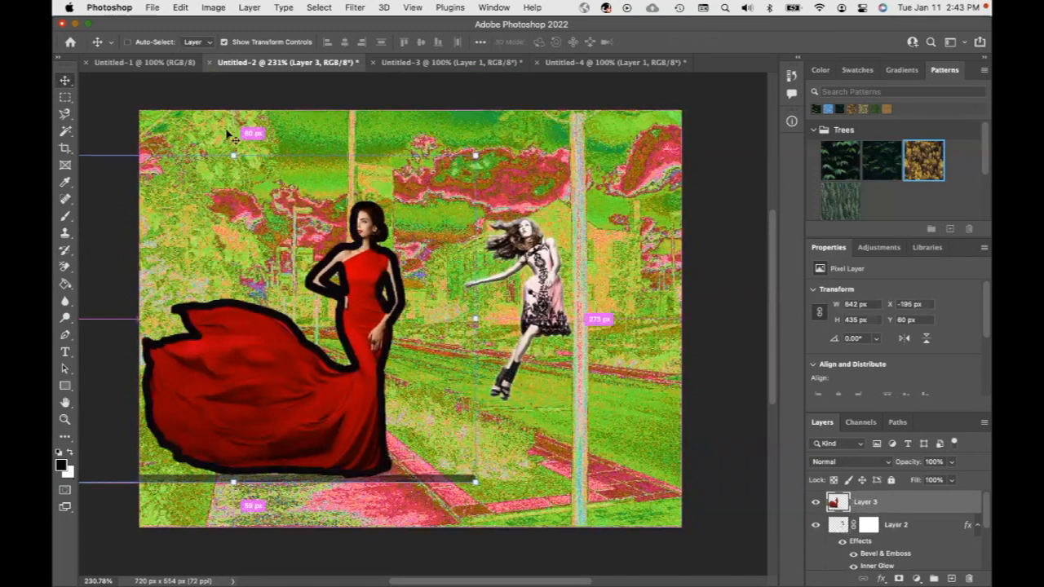
Undo the thick outline and stroke the red-gown model with a 2 px black line instead
key(super+z)
click(181, 8)
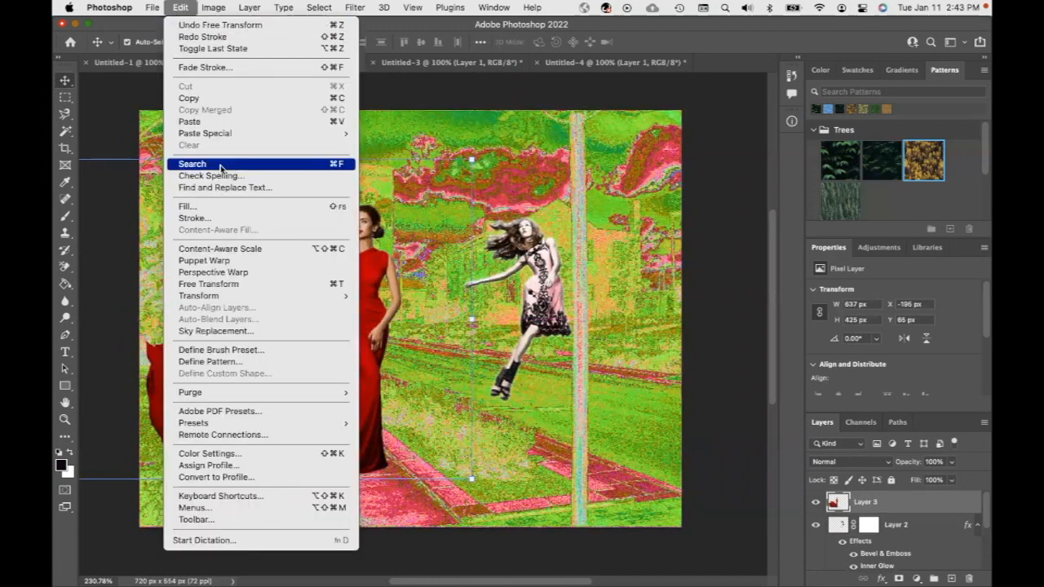
click(204, 217)
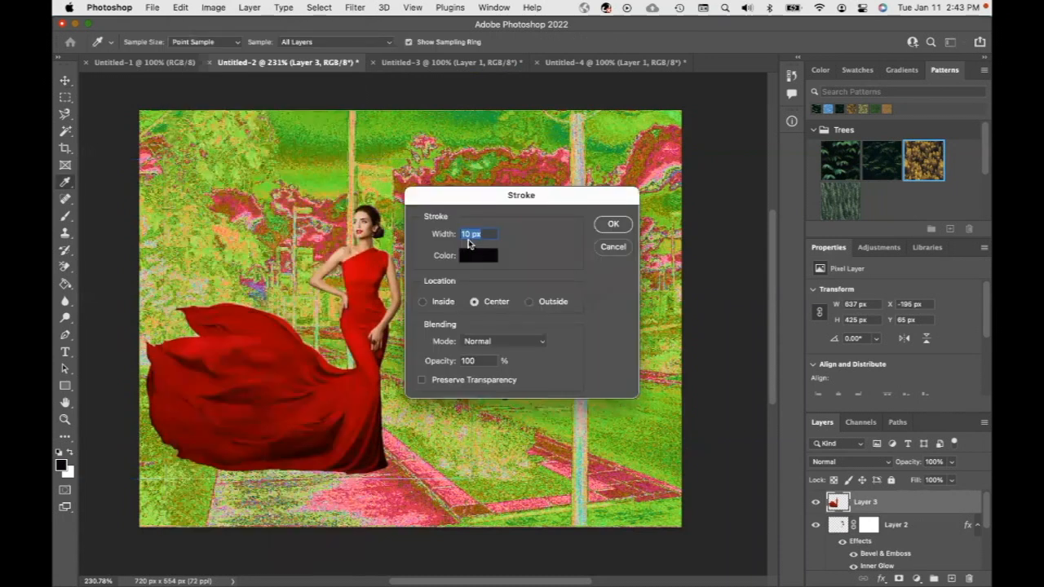
click(469, 235)
key(BackSpace)
key(BackSpace)
text(2)
click(613, 225)
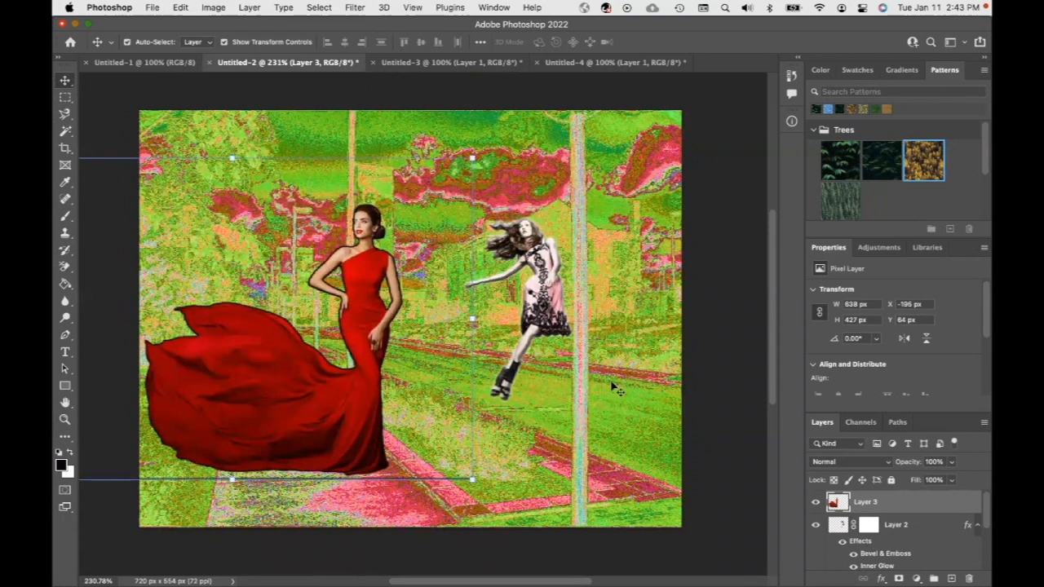
Apply a centered 2 px black stroke to the model in the pink and black dress
click(548, 290)
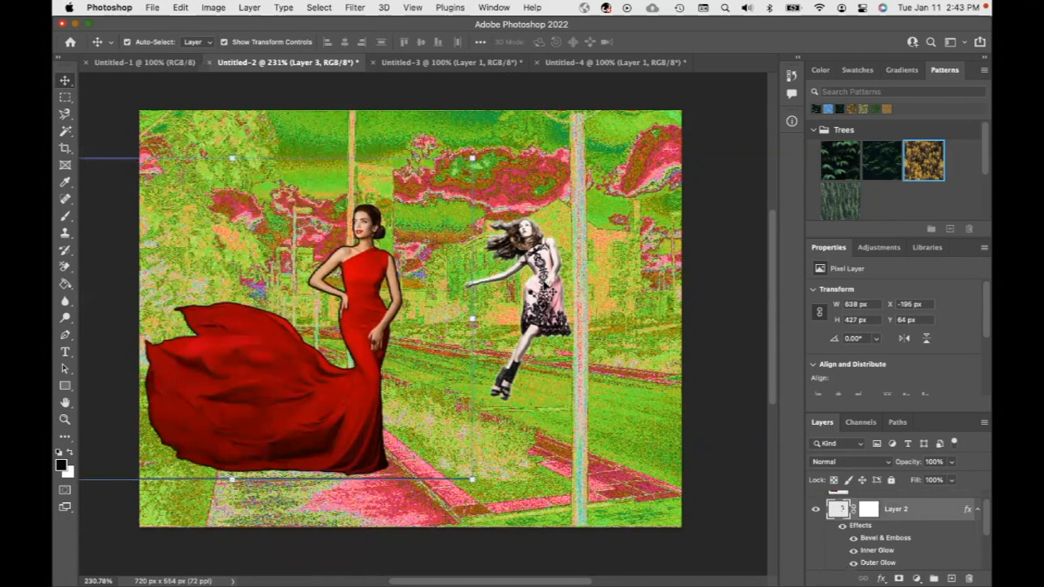
click(180, 8)
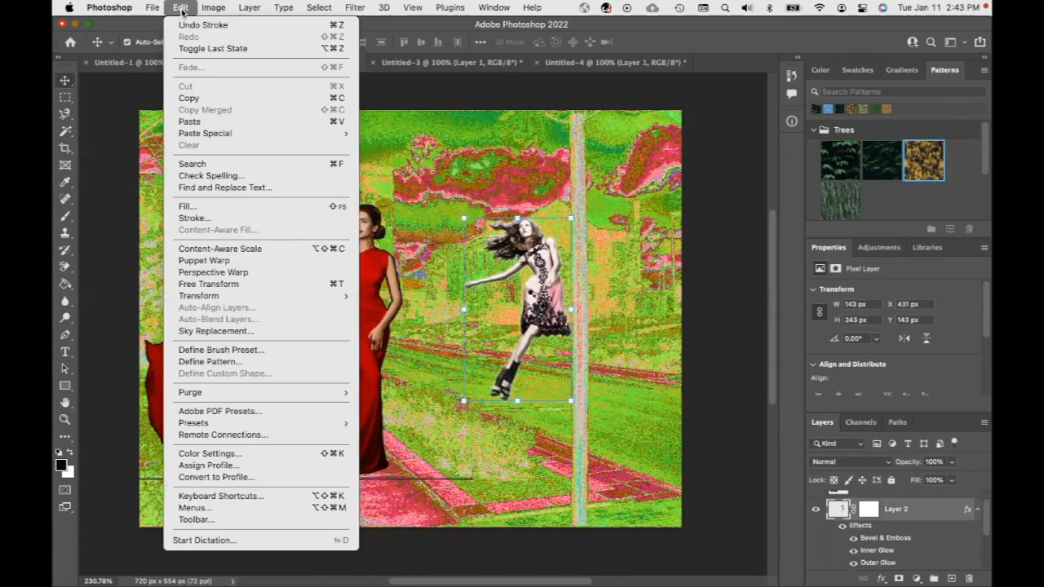
click(194, 218)
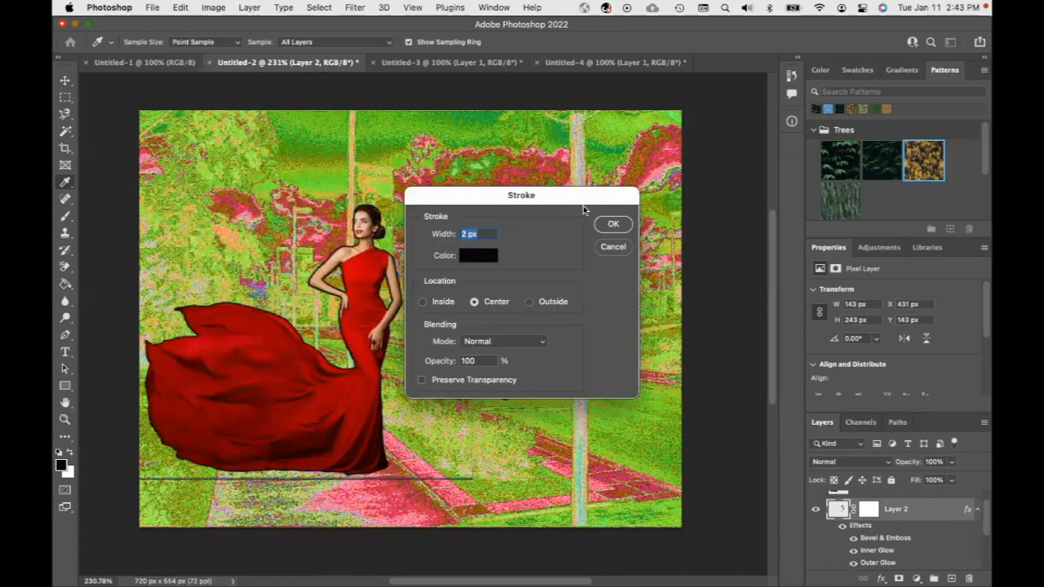
click(613, 232)
key(v)
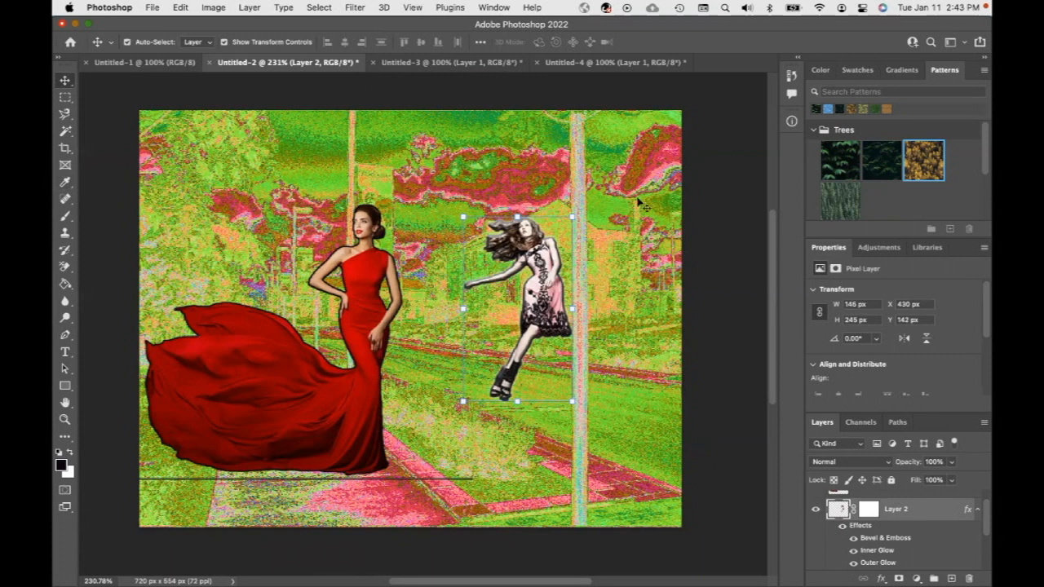
Add a Brightness/Contrast adjustment layer above Gradient Map 1 with brightness 131 and contrast -6
scroll(886, 516, down, 3)
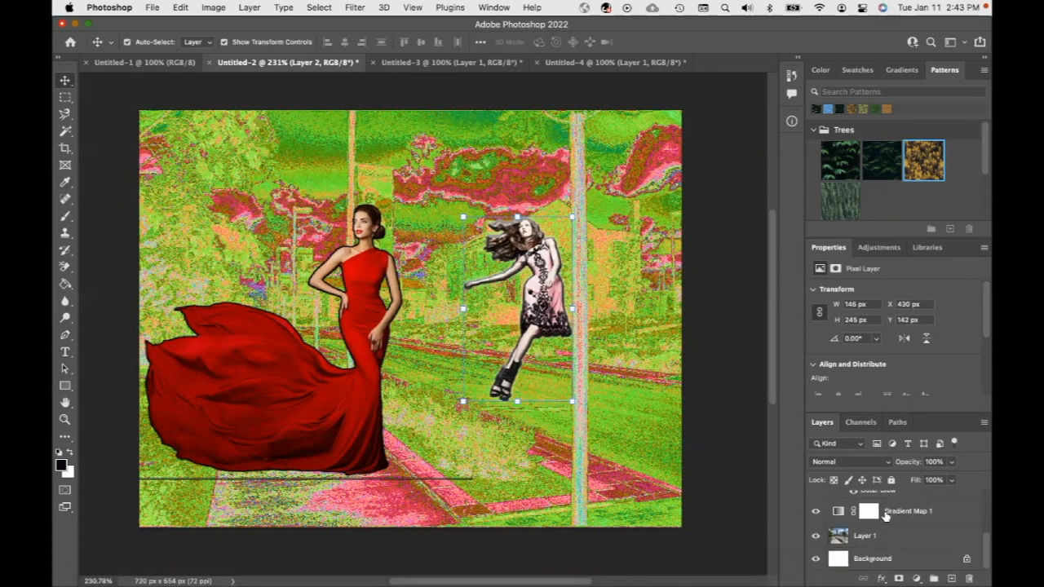
click(618, 329)
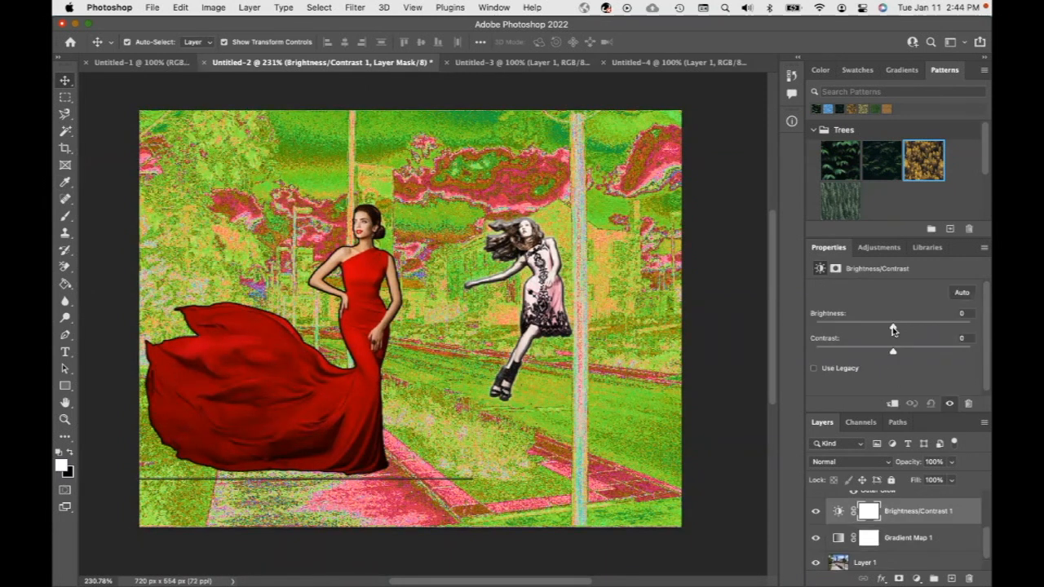
drag(894, 327, 885, 358)
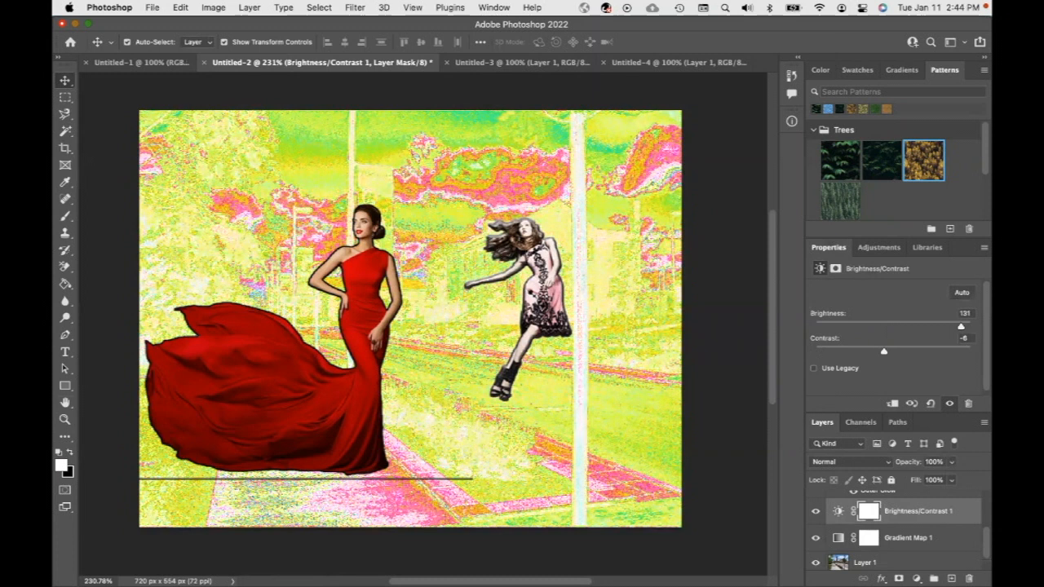
Switch to Chrome and run a Google image search for "Welcome to YSU"
mouse_move(475, 571)
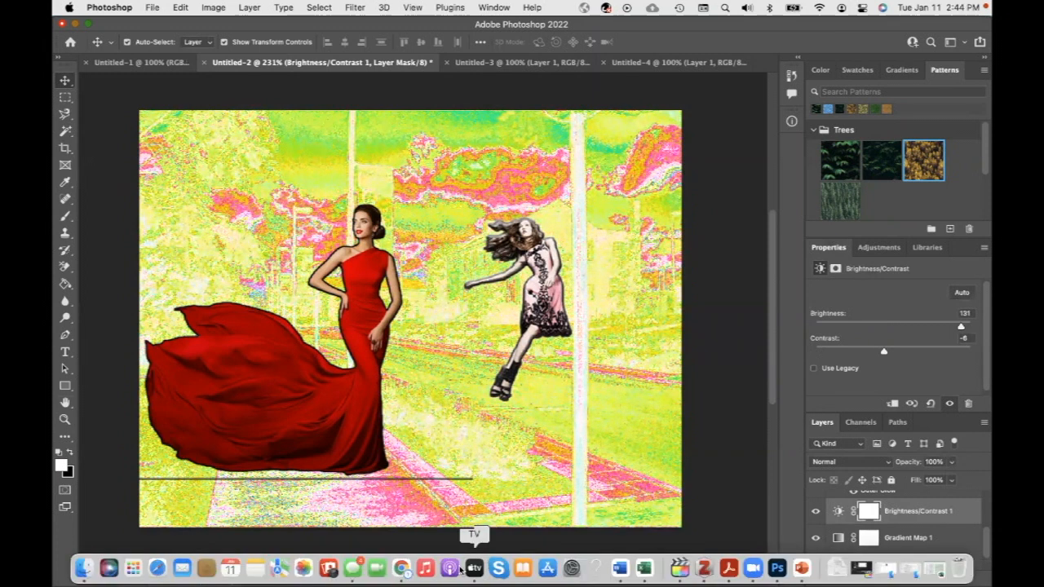
click(403, 569)
click(271, 88)
key(super+a)
text(Welcome to YSU)
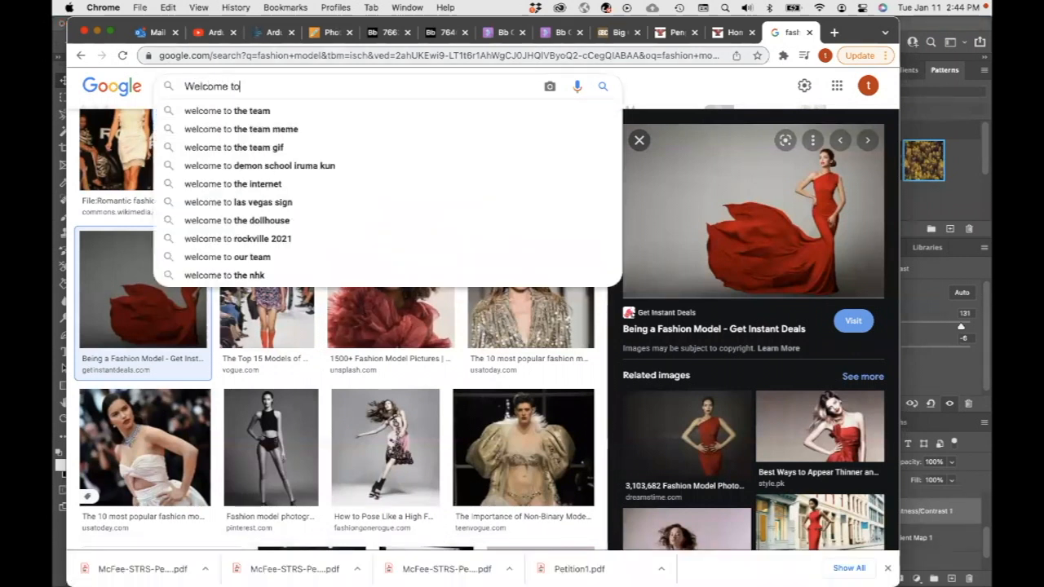
key(Return)
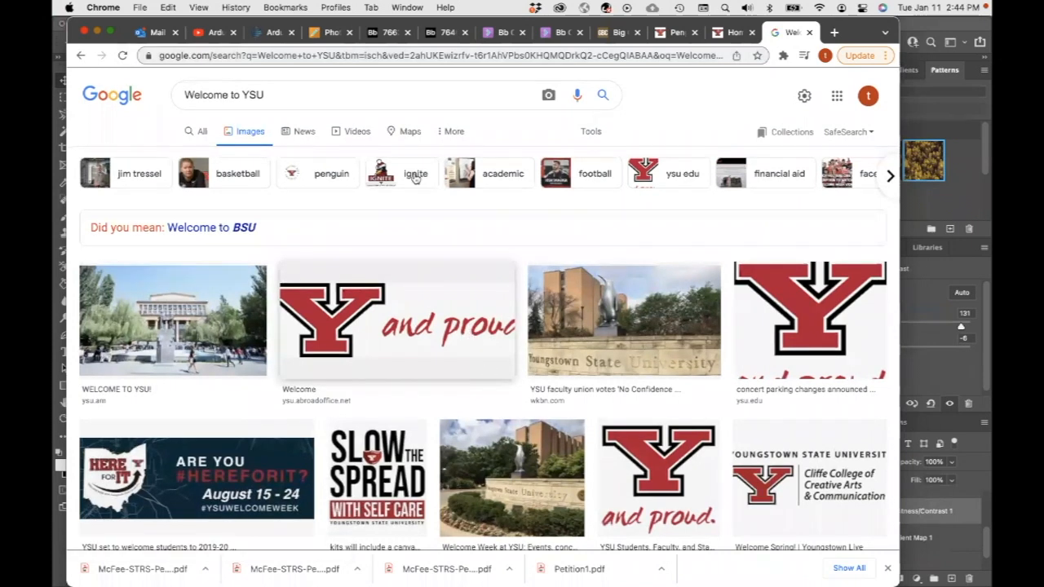
Open the "Y and proud." logo from the image results and copy its preview image
scroll(407, 212, down, 3)
click(408, 216)
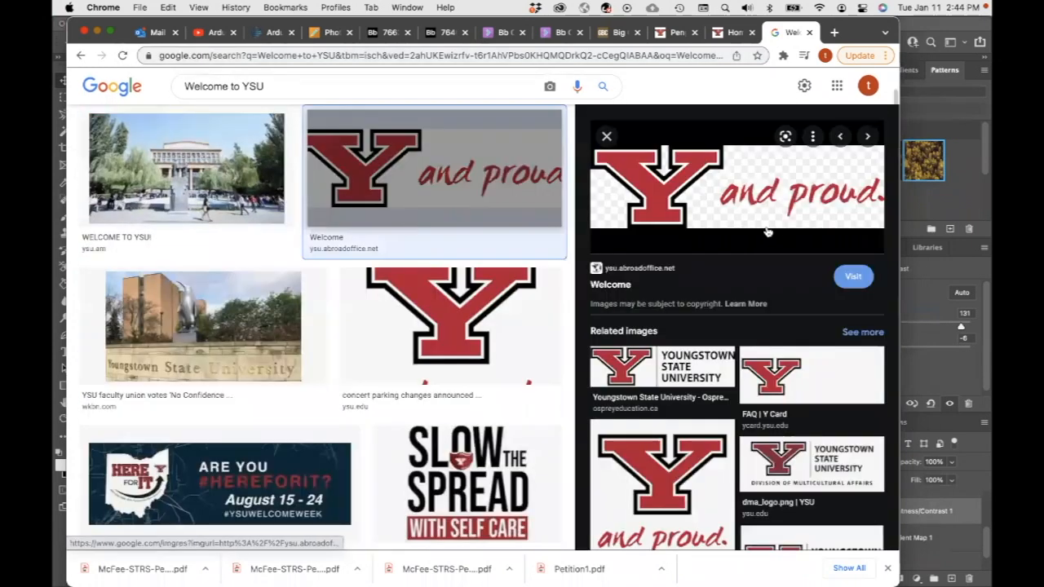
right_click(723, 204)
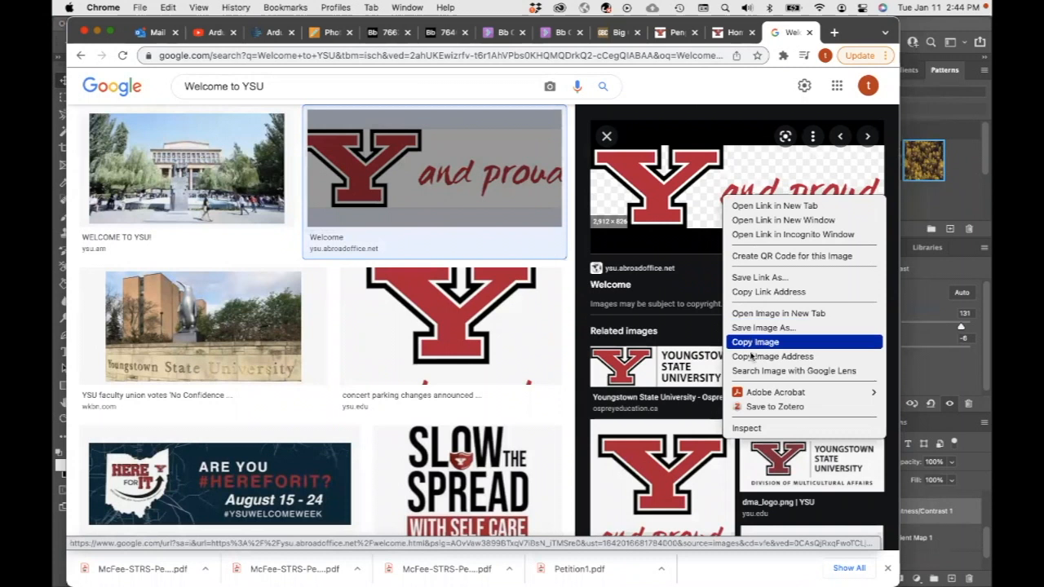
click(758, 341)
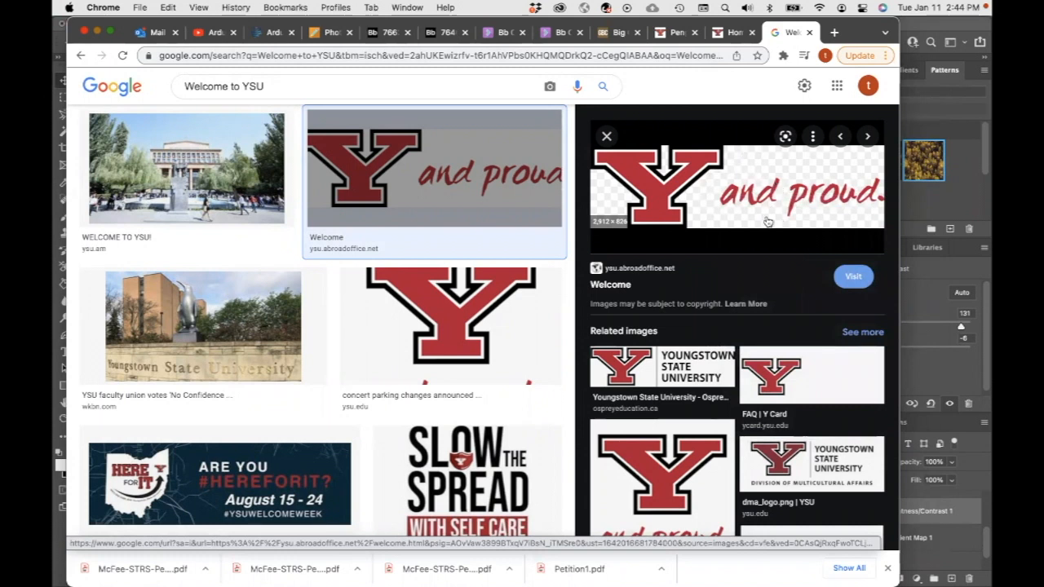
Switch to Photoshop and paste the logo into a new document using the 2912 x 826 px clipboard size
mouse_move(683, 575)
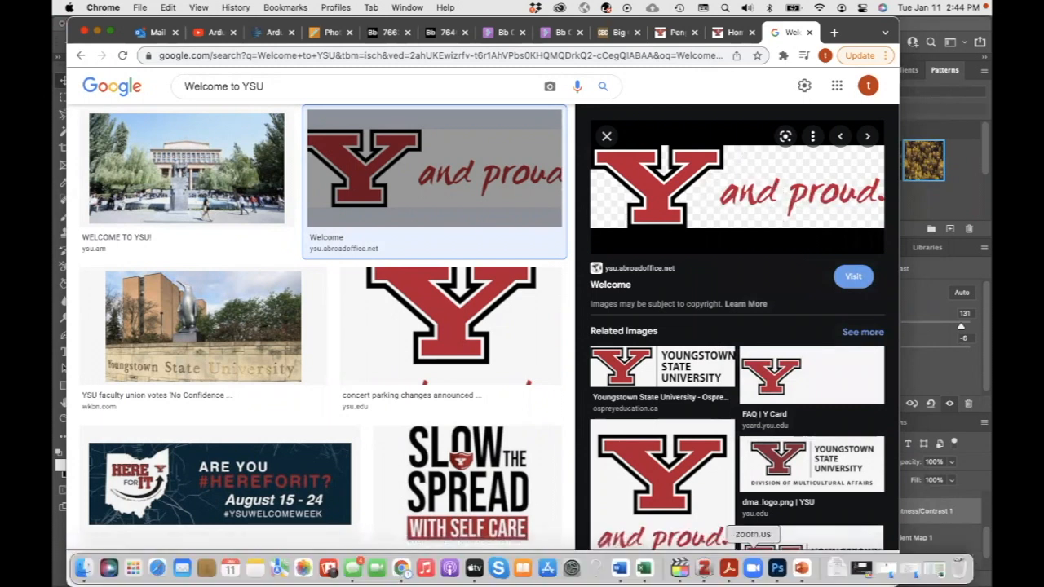
click(777, 568)
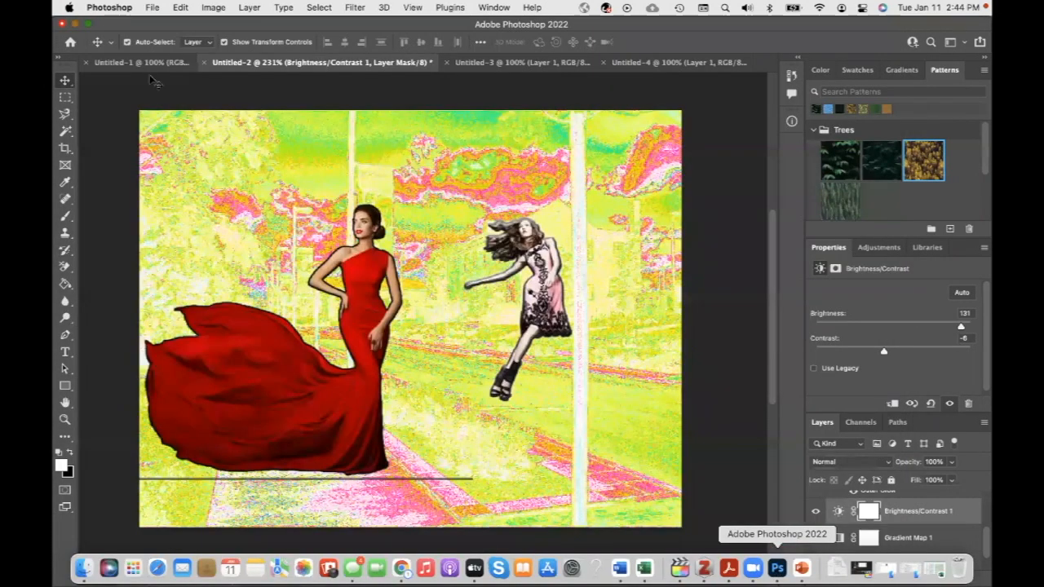
click(150, 8)
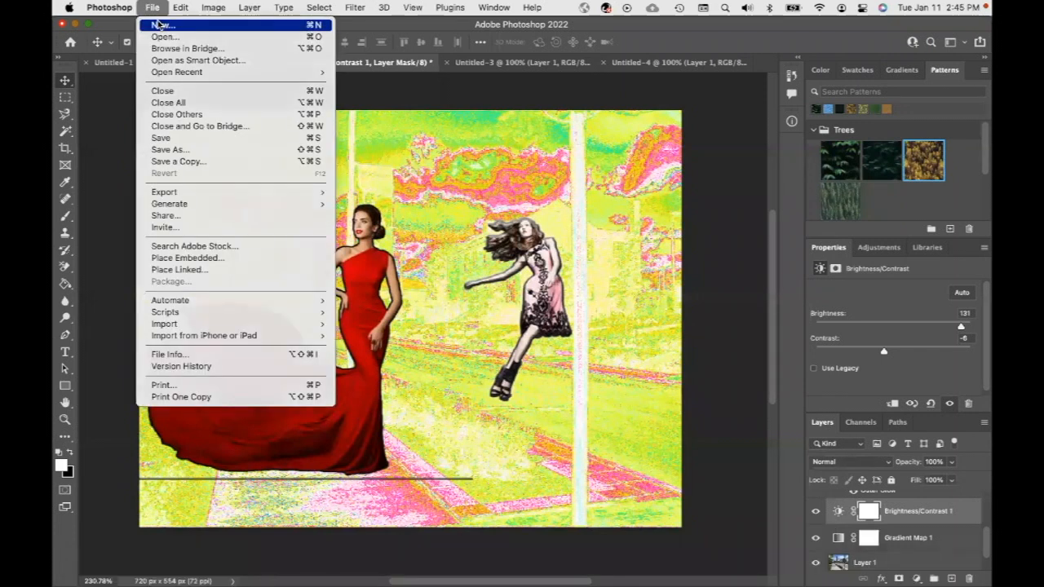
key(Return)
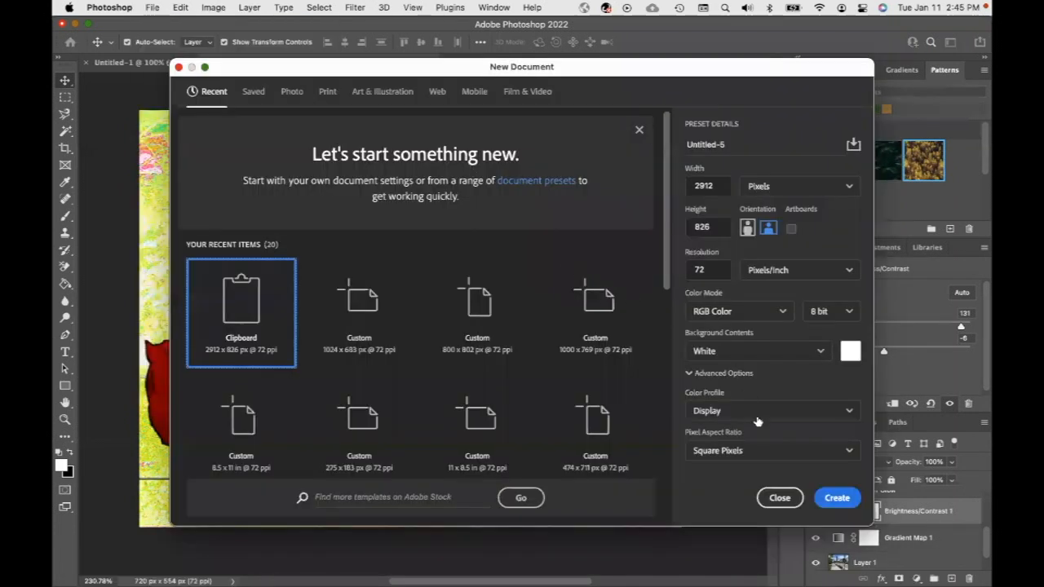
click(836, 498)
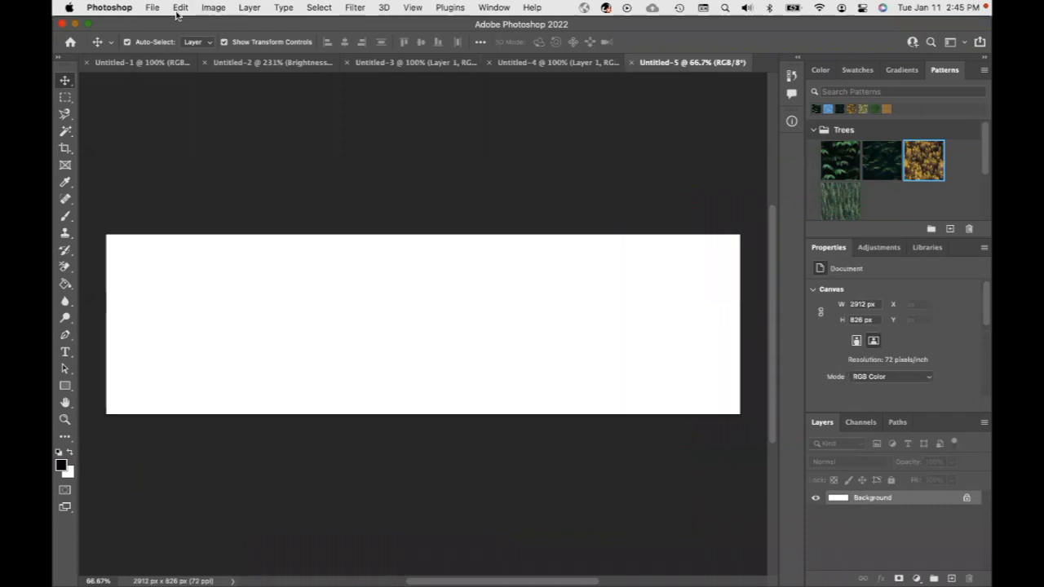
key(super+v)
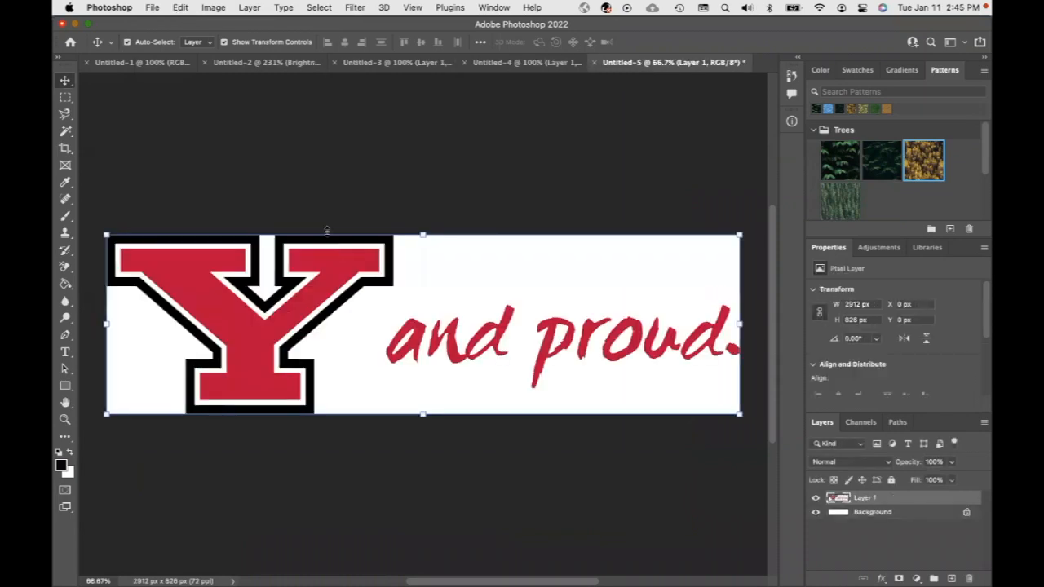
Try pasting the full-size Y logo into the campus composite Untitled-2, and undo the paste
key(w)
click(515, 65)
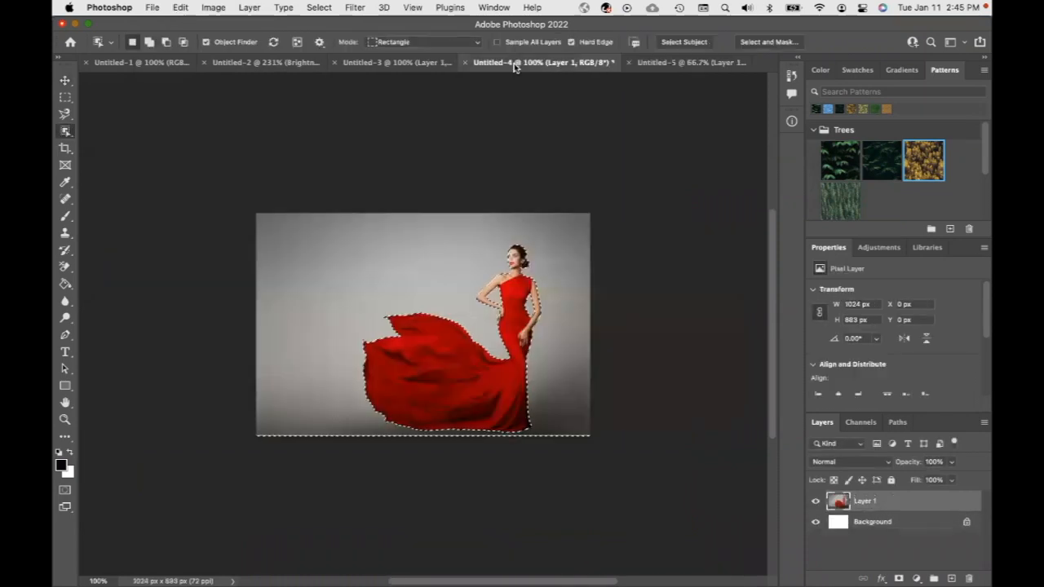
click(388, 64)
click(292, 62)
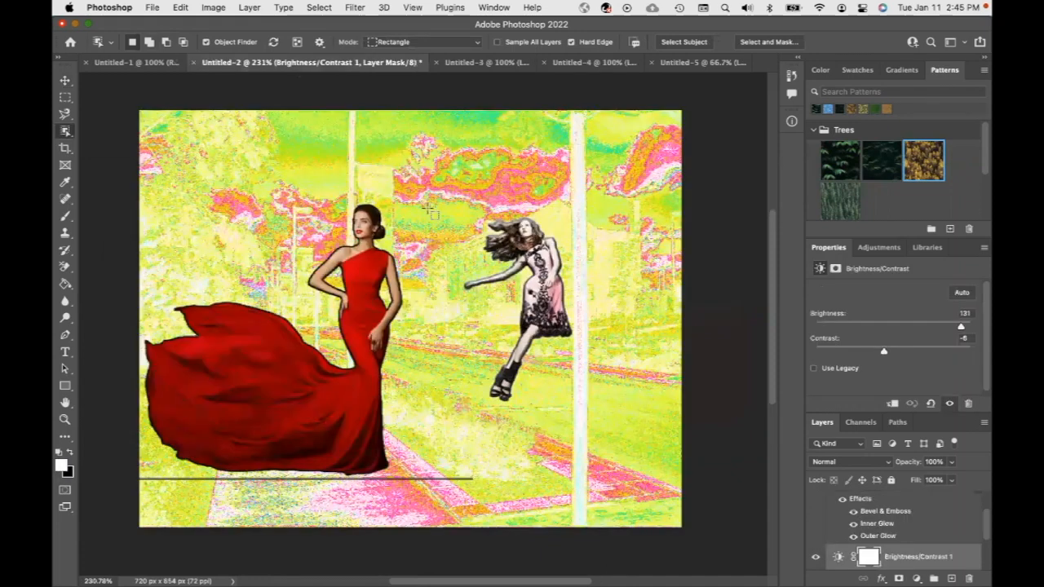
key(super+v)
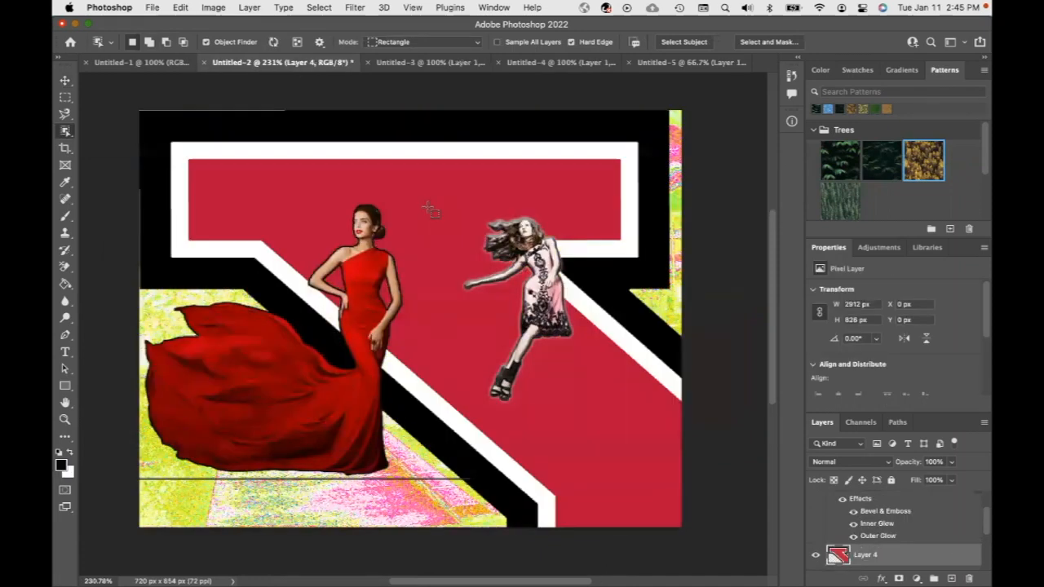
key(super+z)
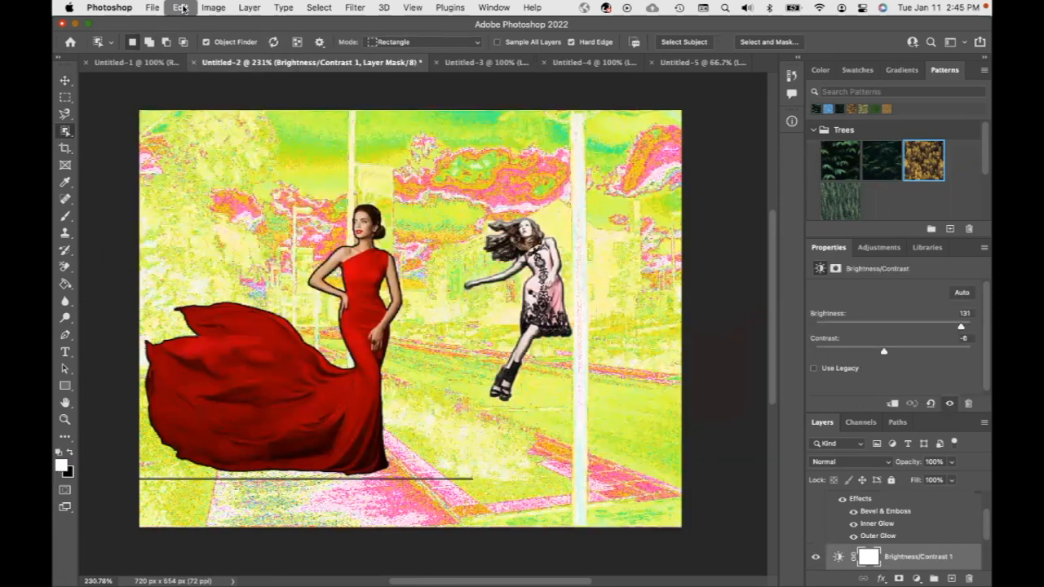
Switch to the Untitled-5 logo document and resize the image to 5 inches wide at 72 pixels/inch
click(692, 65)
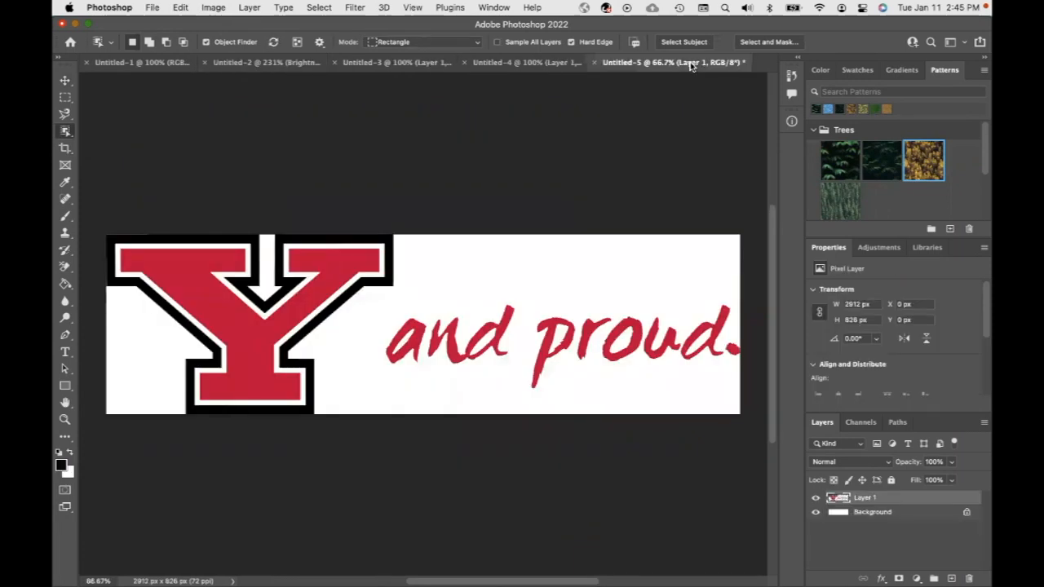
click(184, 8)
mouse_move(213, 7)
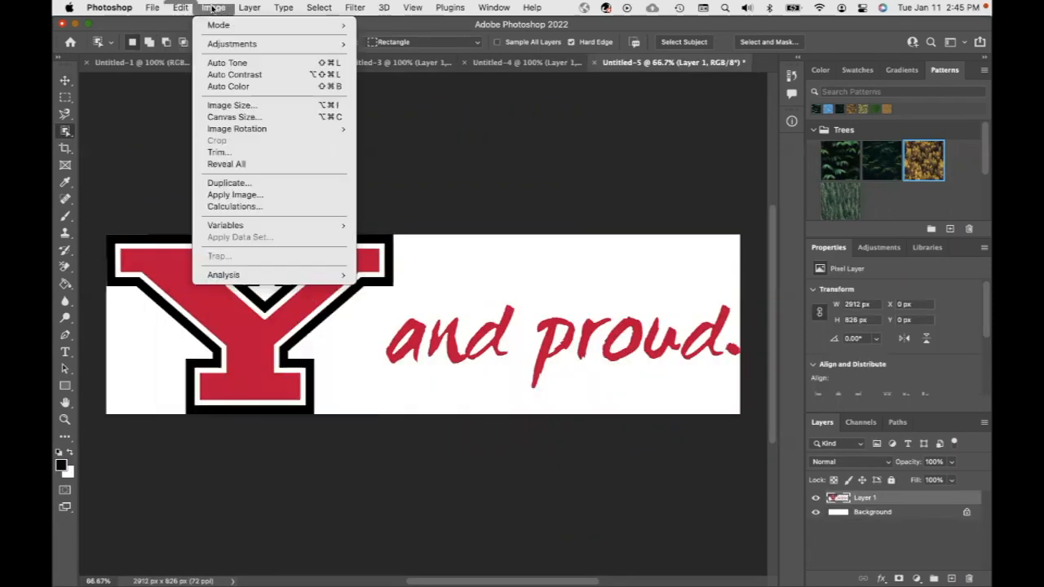
click(232, 107)
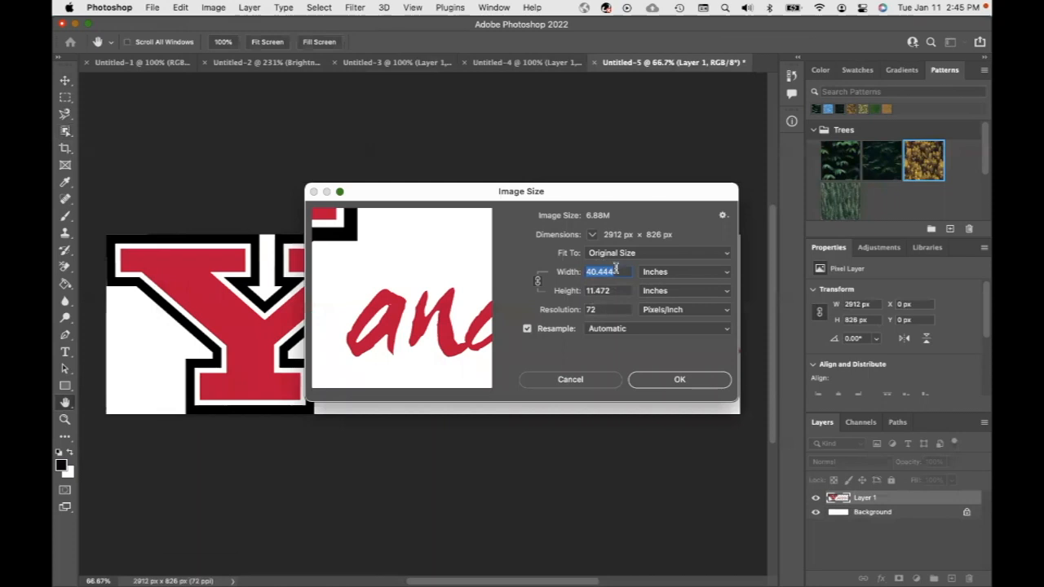
text(5)
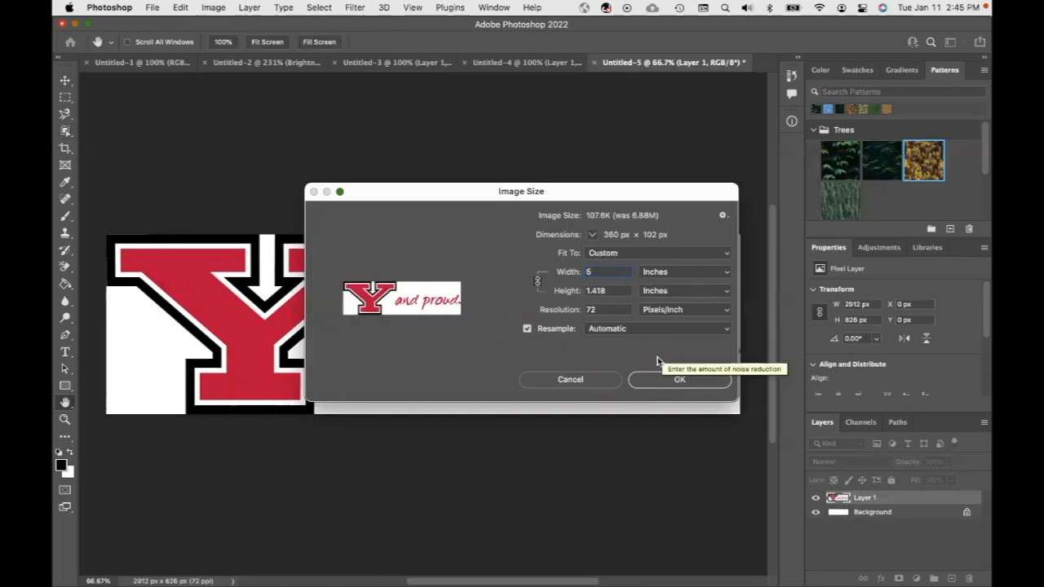
click(674, 379)
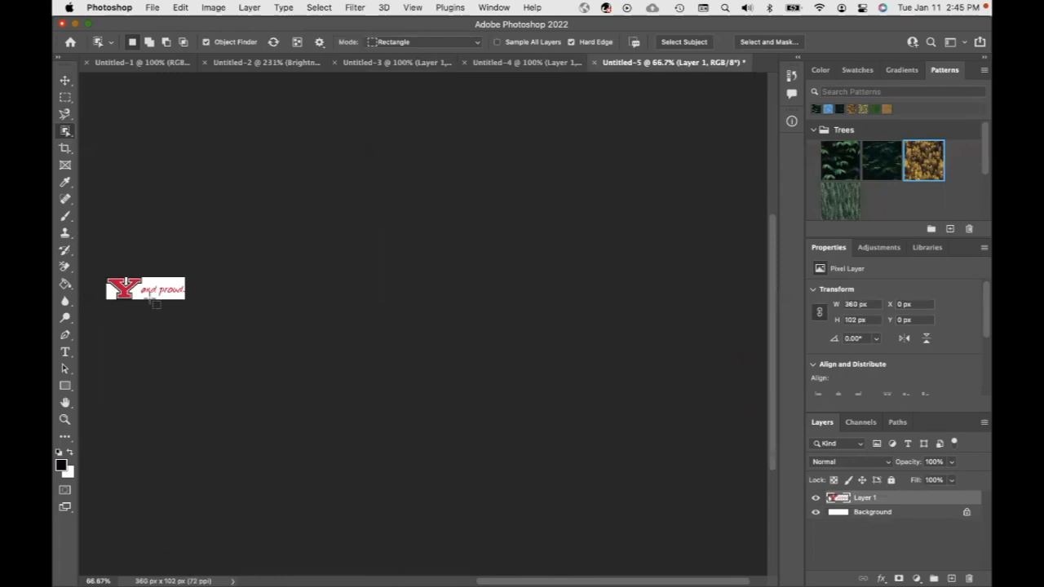
Copy the resized "Y and proud." logo and paste it into the campus composite Untitled-2
click(181, 8)
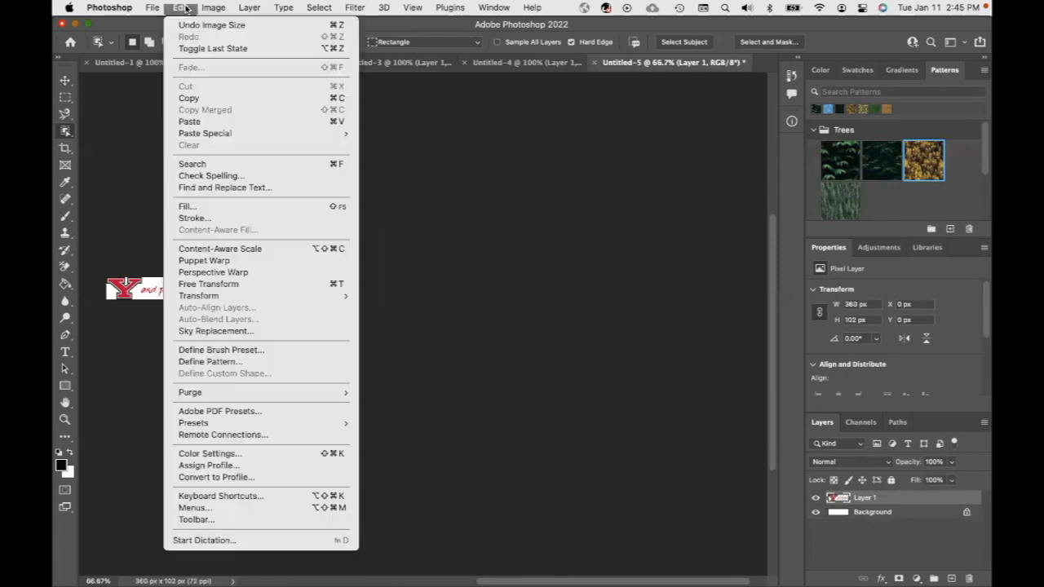
click(210, 98)
click(266, 63)
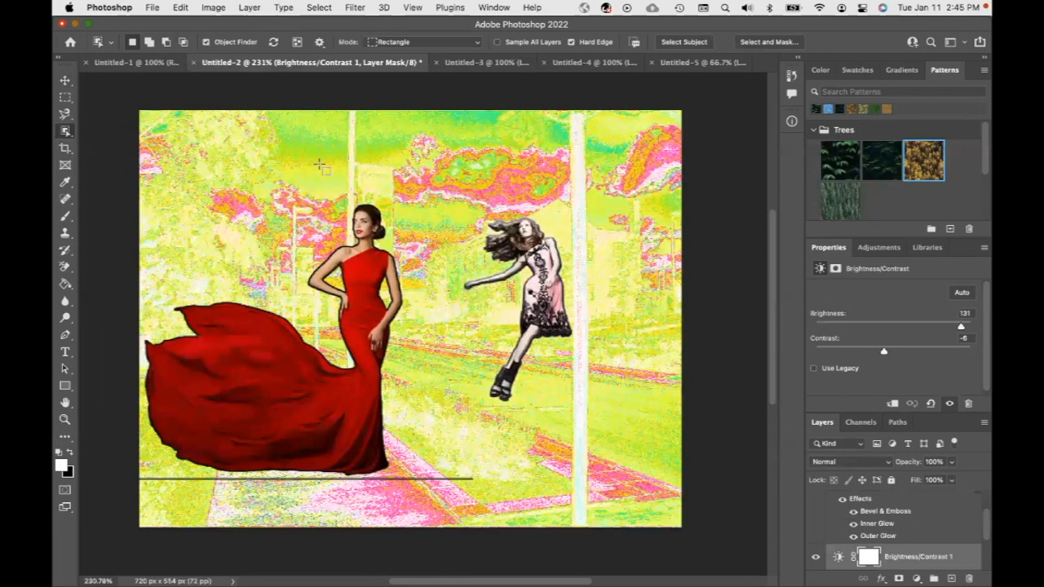
key(super+v)
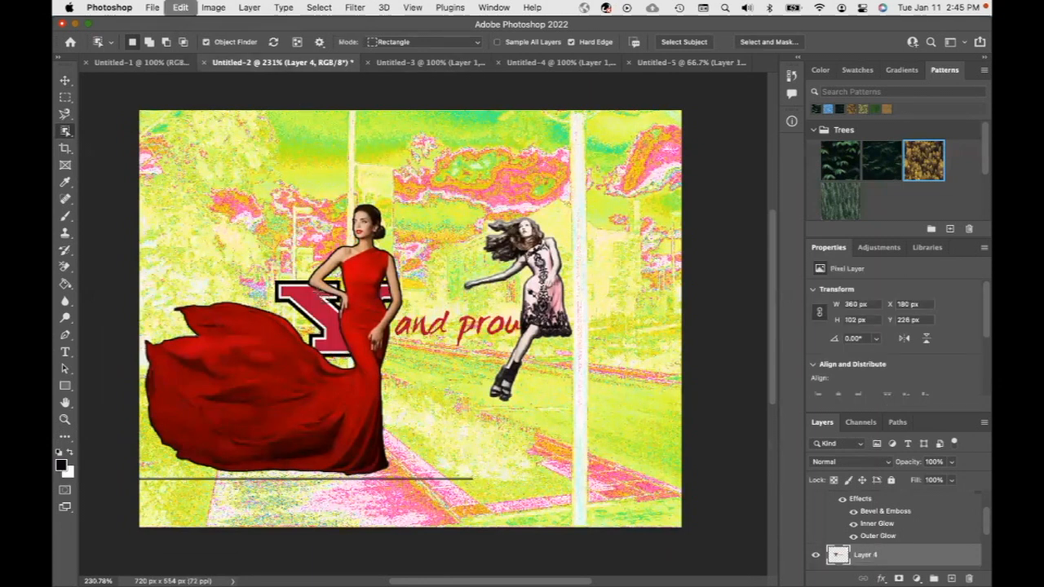
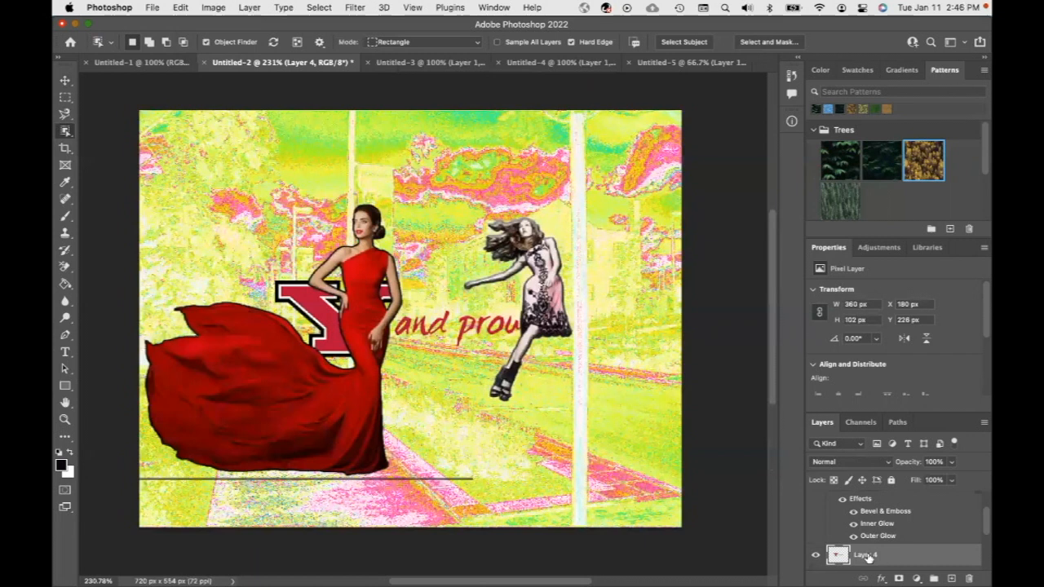
Try to reposition the pasted logo with the Move tool, and undo the move
click(64, 81)
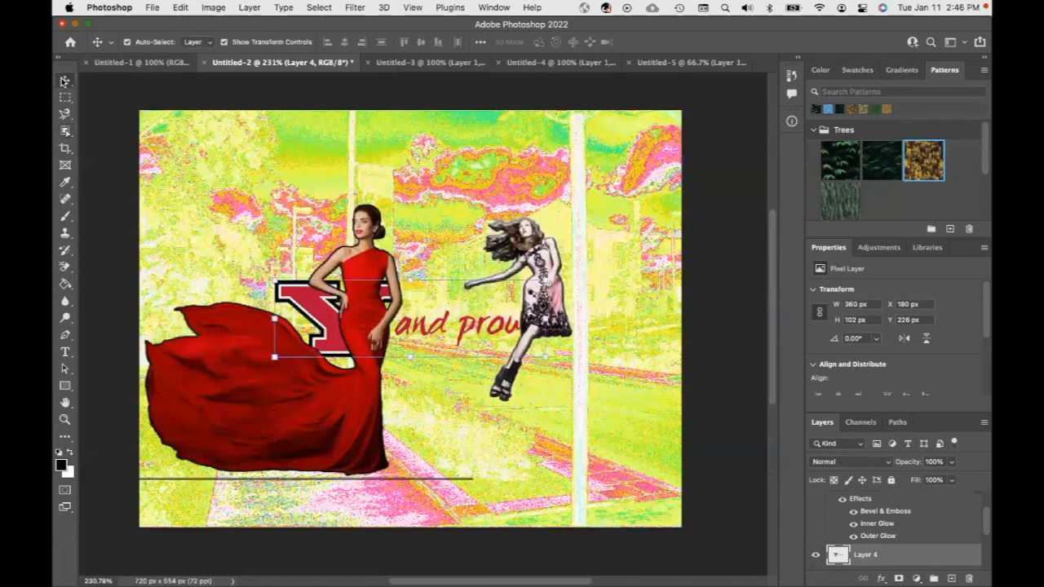
click(443, 293)
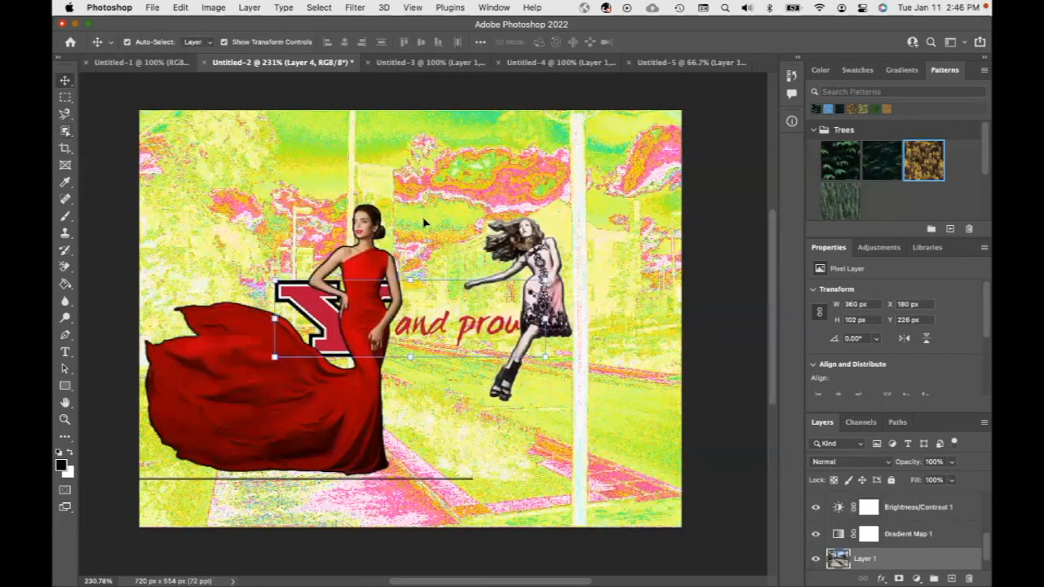
drag(423, 223, 441, 292)
key(super+z)
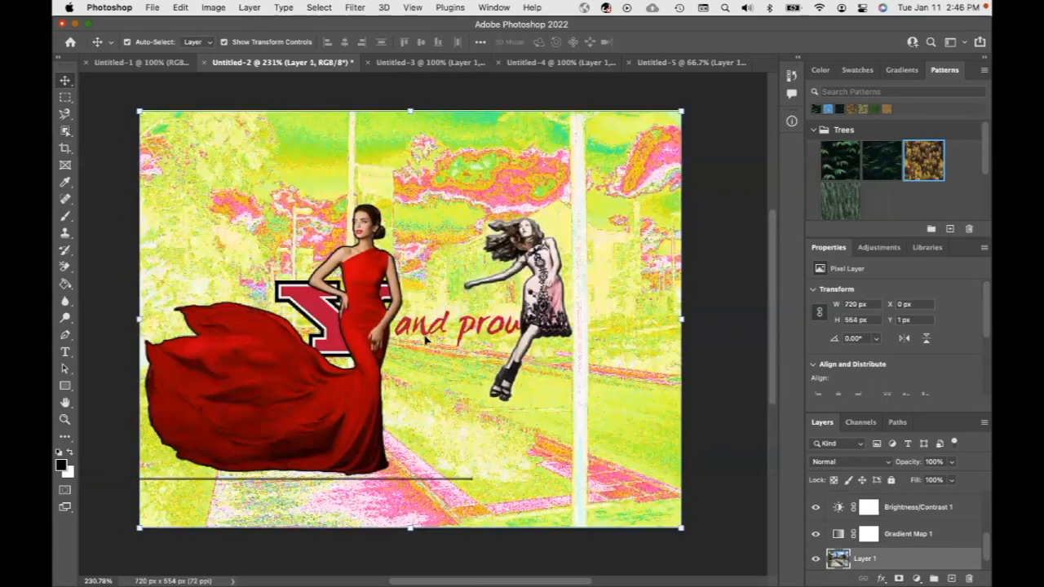
Hide the campus photo Layer 1 and the Gradient Map 1 and Brightness/Contrast 1 adjustment layers
scroll(816, 514, up, 5)
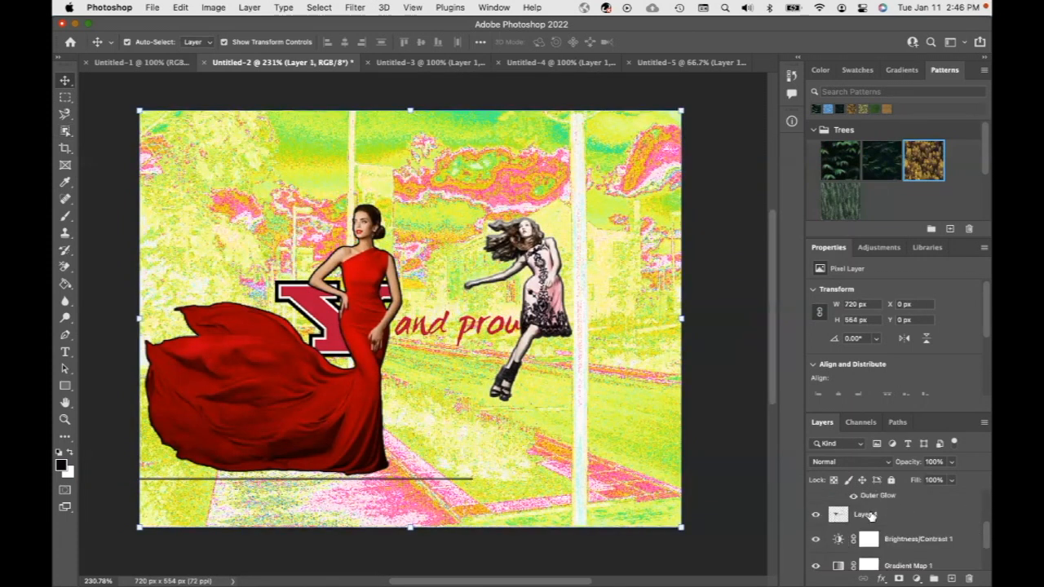
scroll(822, 545, down, 3)
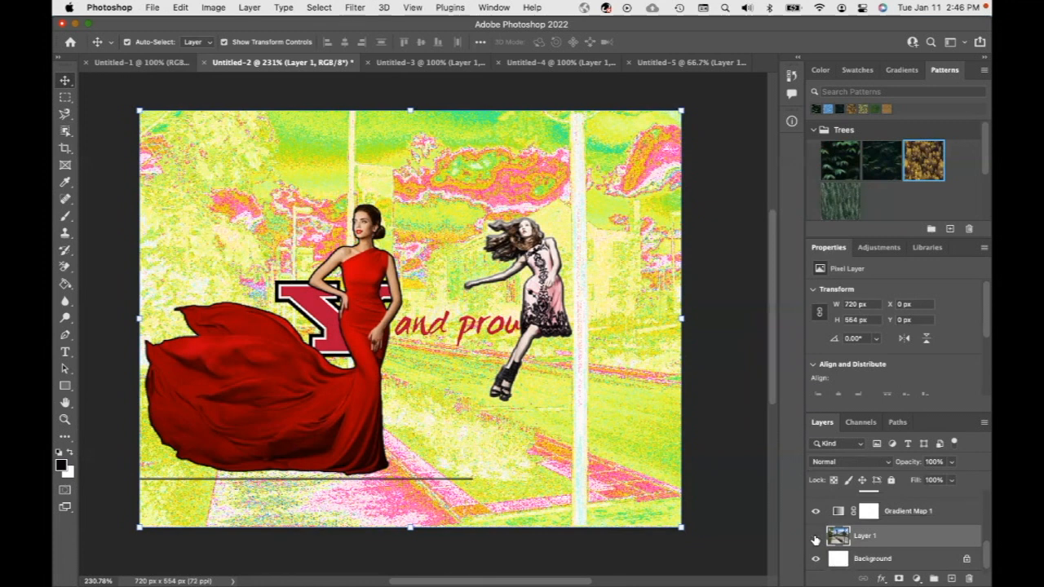
click(816, 538)
click(816, 513)
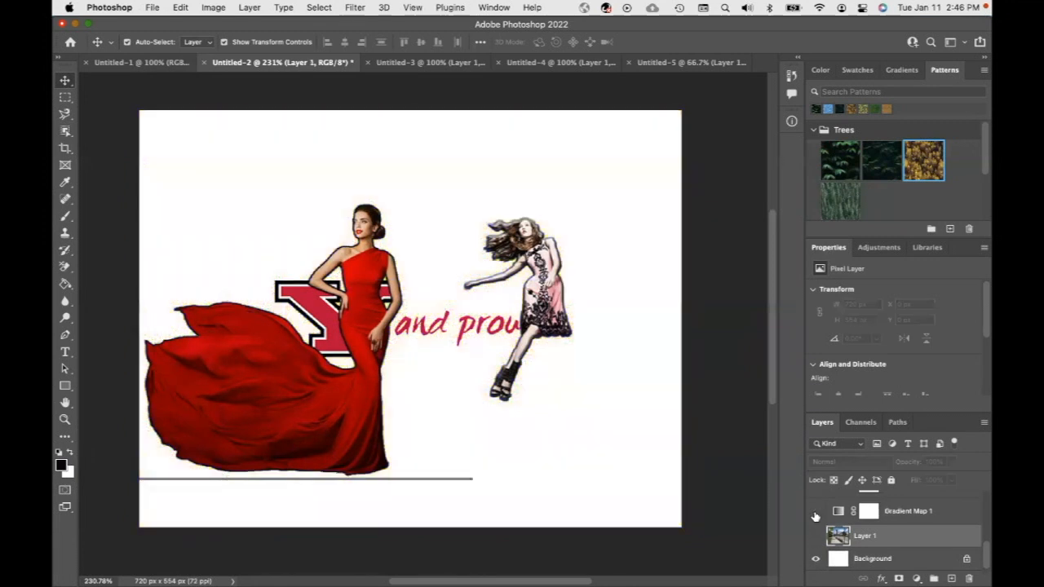
scroll(815, 516, up, 3)
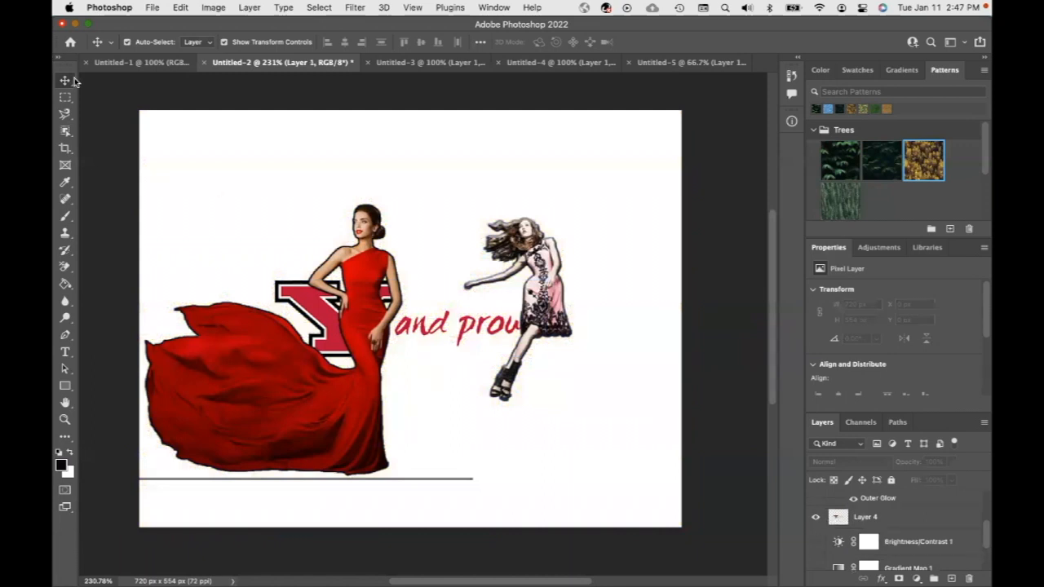
Try to select the logo on the canvas and move it upward
click(455, 323)
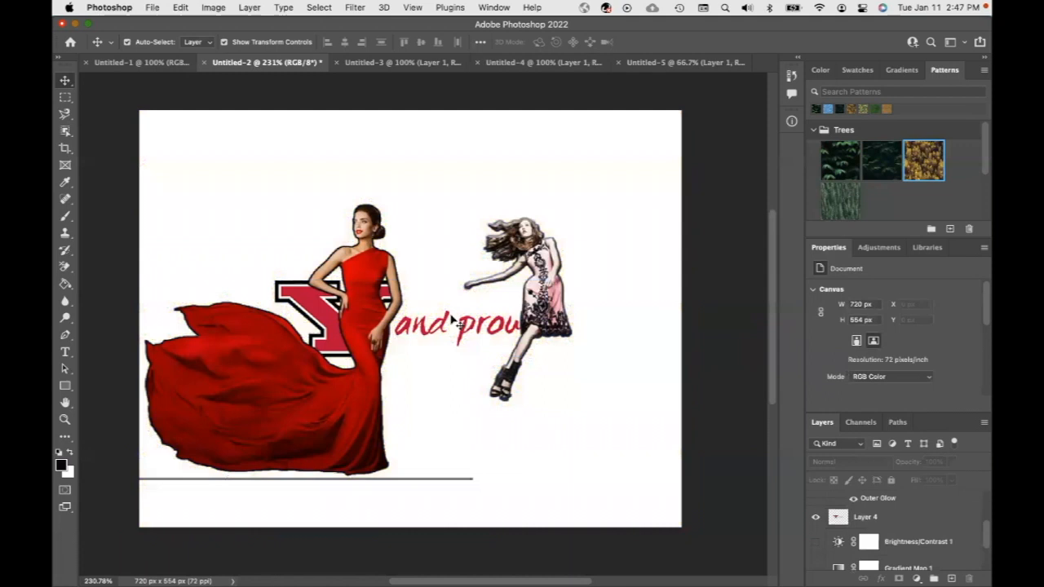
click(844, 523)
drag(434, 288, 436, 235)
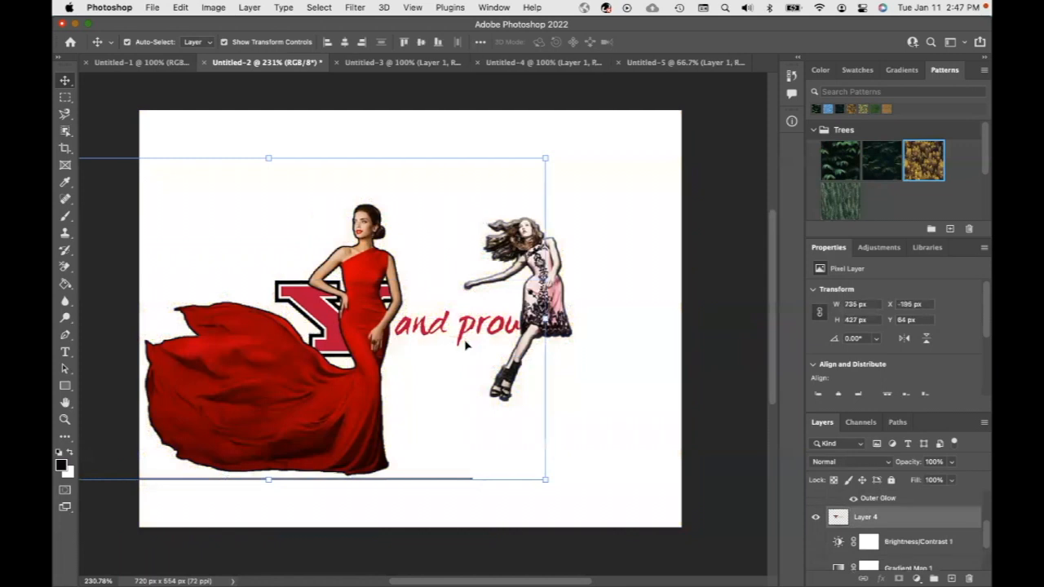
Hide the model layers Layer 3 and Layer 2, and move the Layer 4 logo up to about X 187 px, Y 38 px
scroll(896, 527, up, 5)
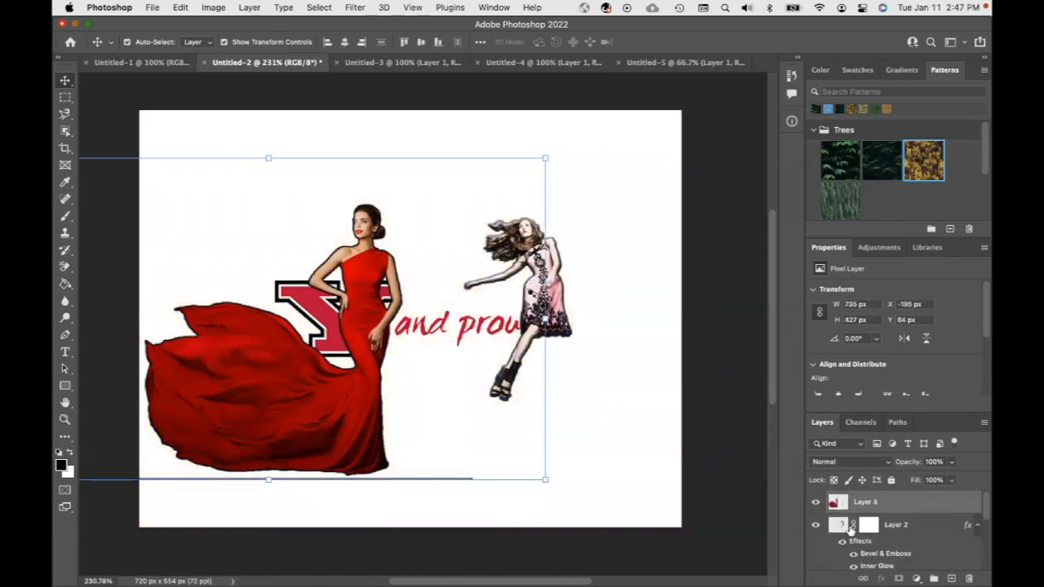
click(815, 503)
click(814, 527)
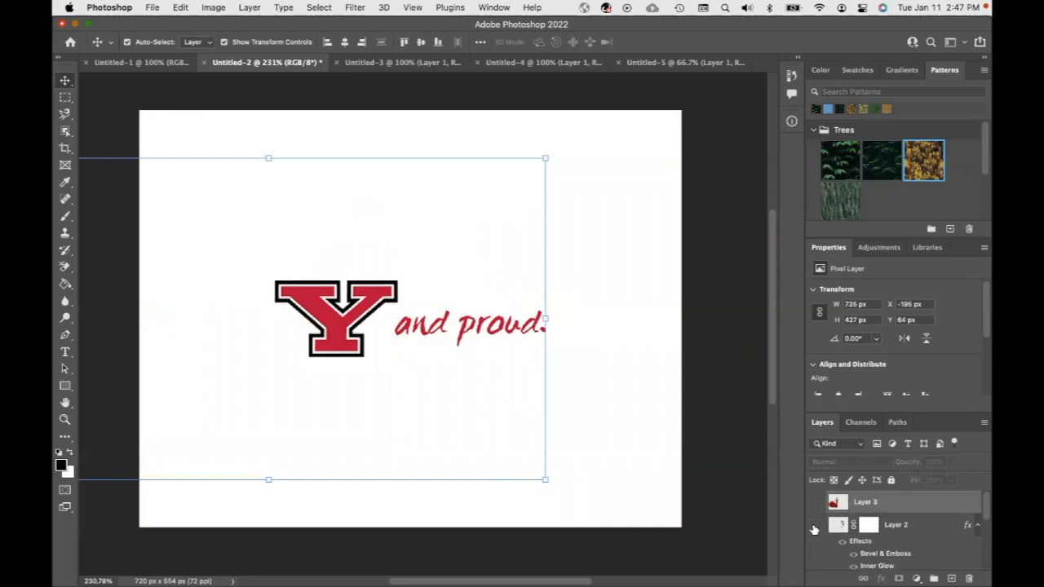
scroll(889, 548, down, 5)
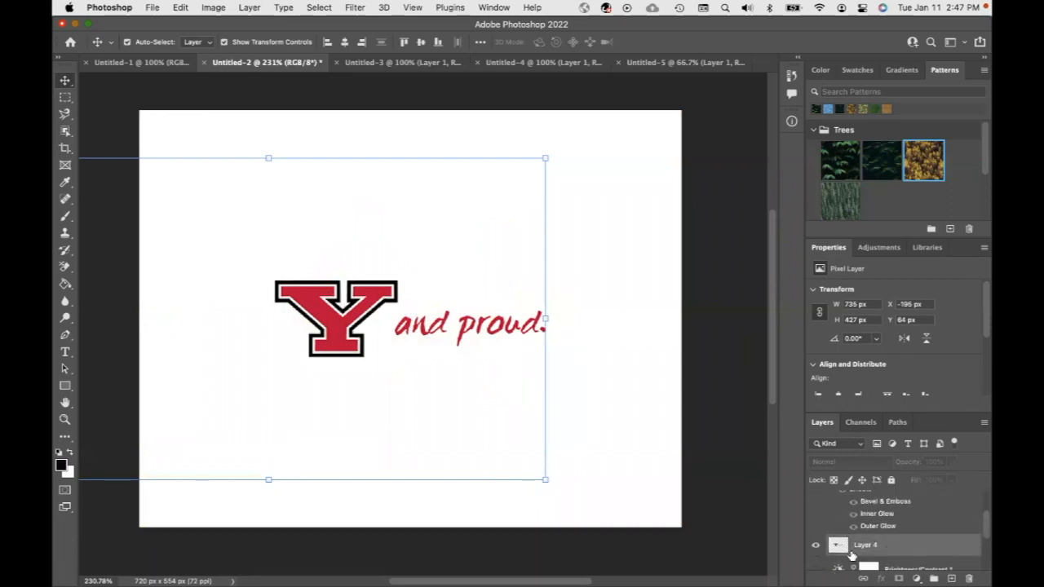
click(851, 553)
drag(381, 297, 394, 131)
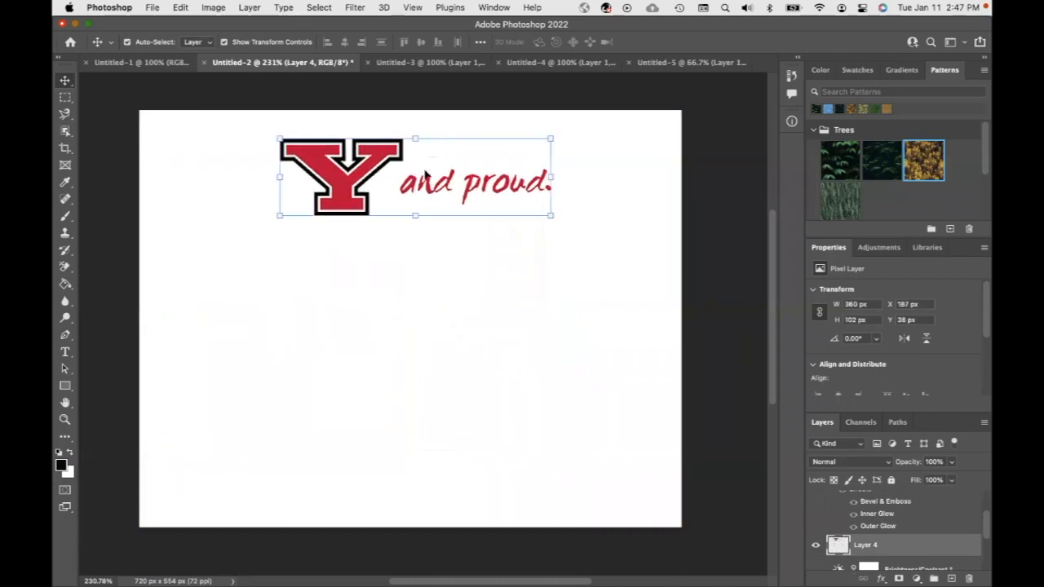
Make Layer 3, Layer 2, Brightness/Contrast 1, Gradient Map 1 and the campus photo Layer 1 visible again
scroll(826, 526, up, 3)
click(817, 504)
click(816, 526)
scroll(825, 563, down, 3)
scroll(824, 563, down, 1)
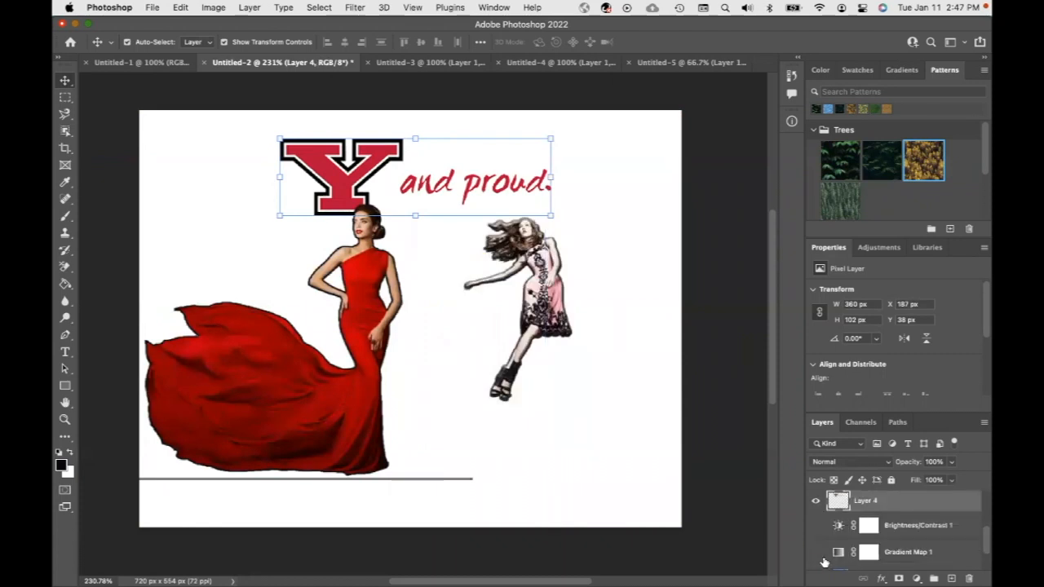
scroll(816, 545, down, 2)
scroll(817, 542, up, 3)
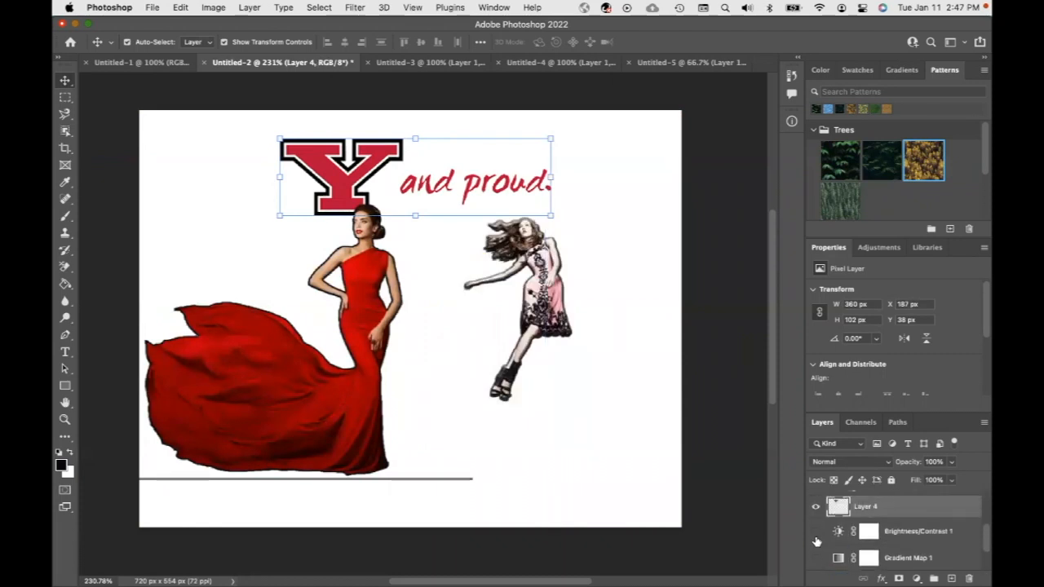
click(816, 558)
scroll(816, 557, down, 2)
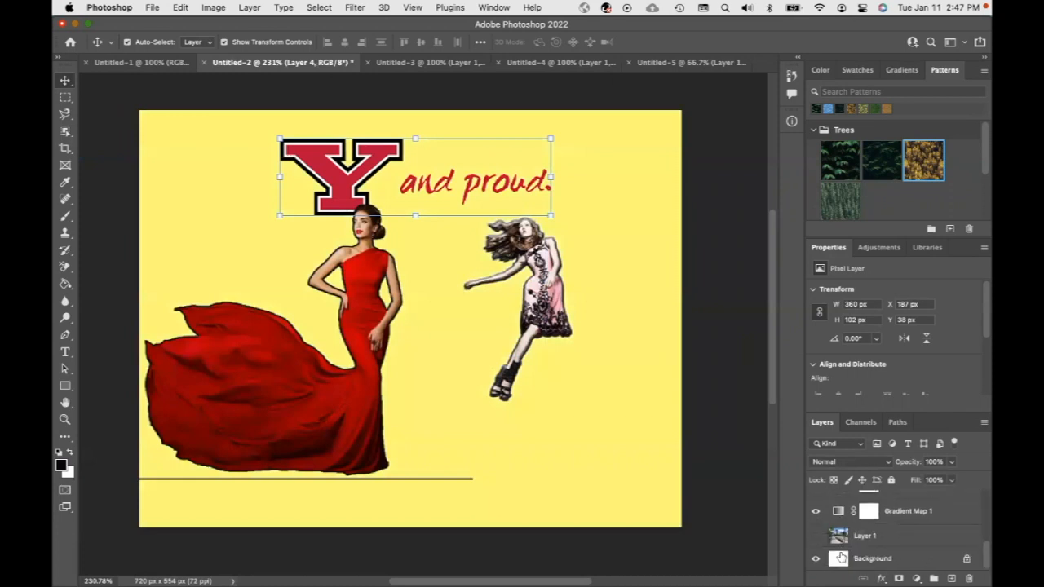
click(816, 536)
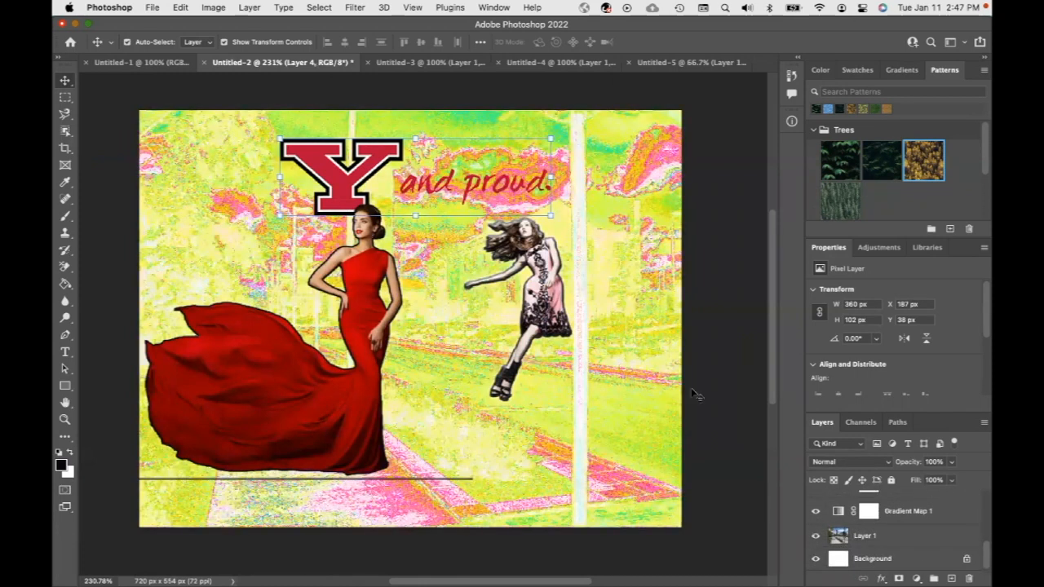
Move the logo into the upper-left corner of the composite, at about X 8 px, Y 13 px
drag(410, 215, 384, 130)
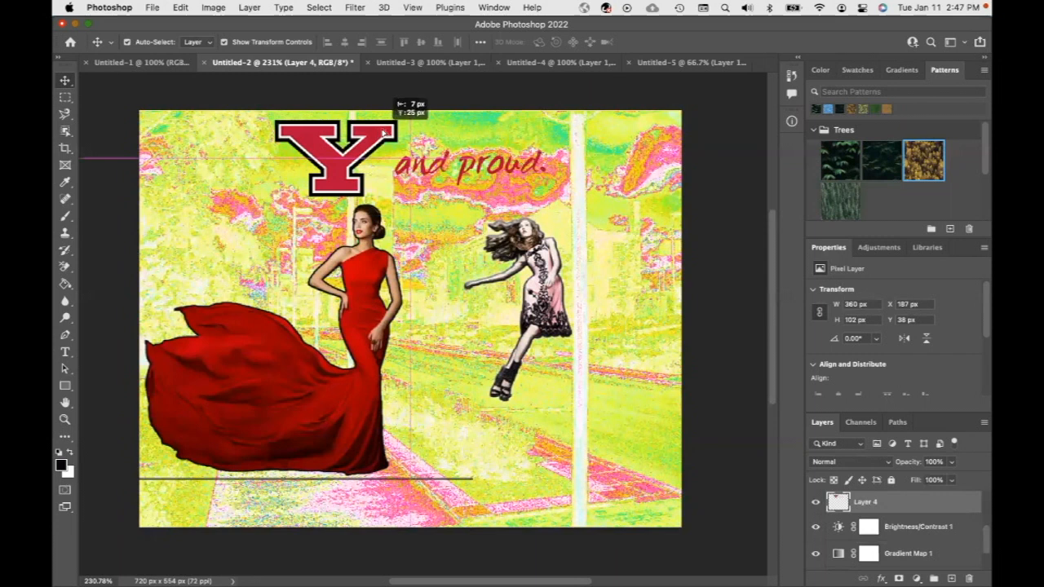
drag(383, 133, 257, 131)
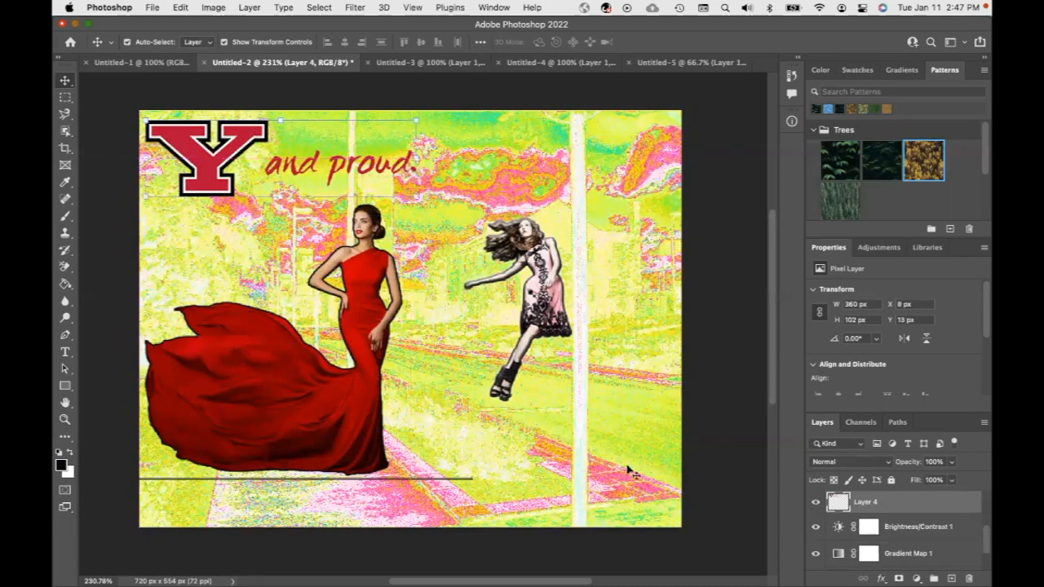
click(632, 390)
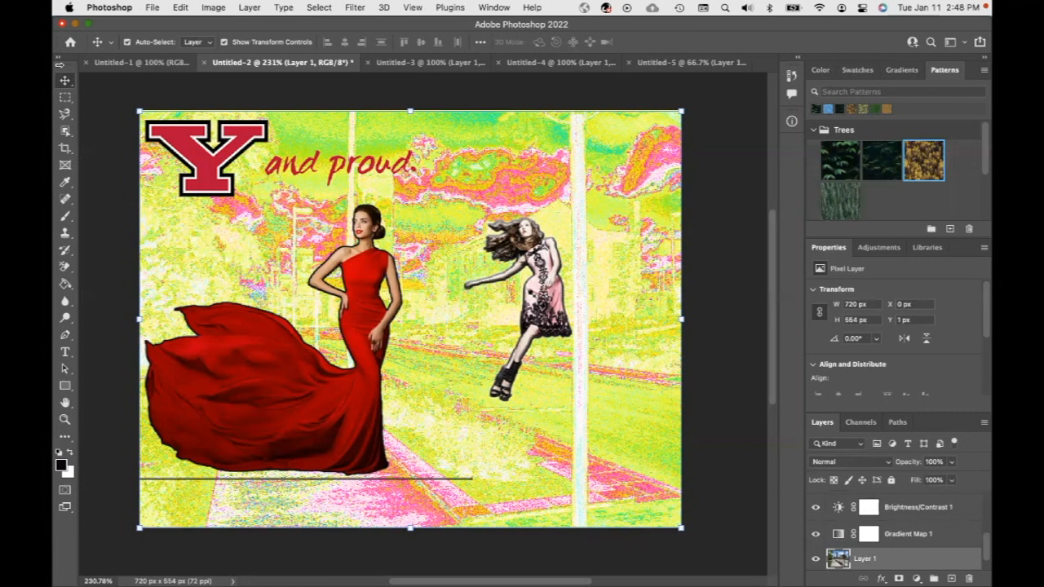
Save the composite on the computer as "Exercise 5 Layer Style Exercise.psd" in Photoshop format in the Photoshop Exercises folder
click(152, 7)
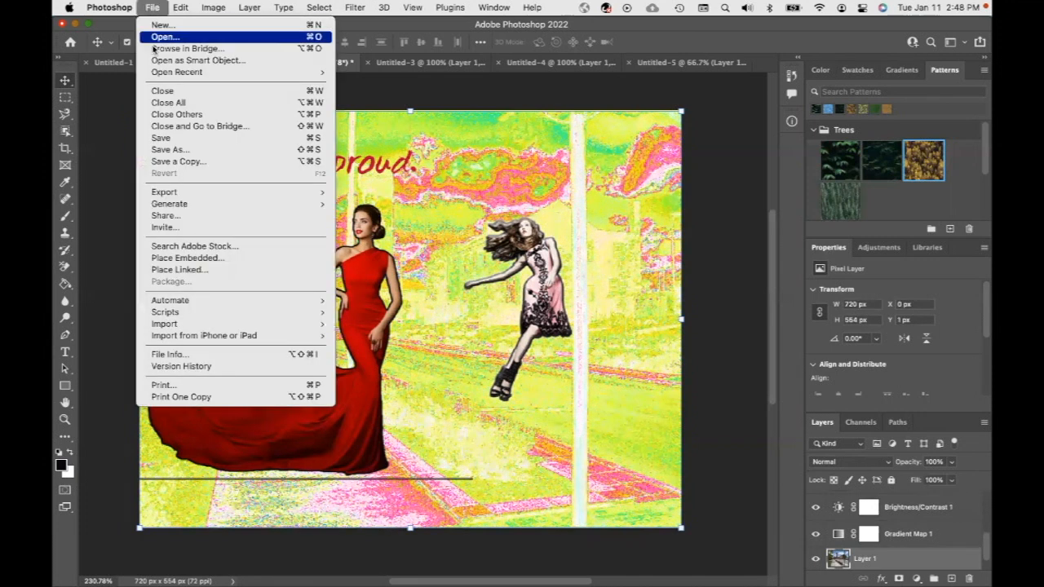
click(167, 152)
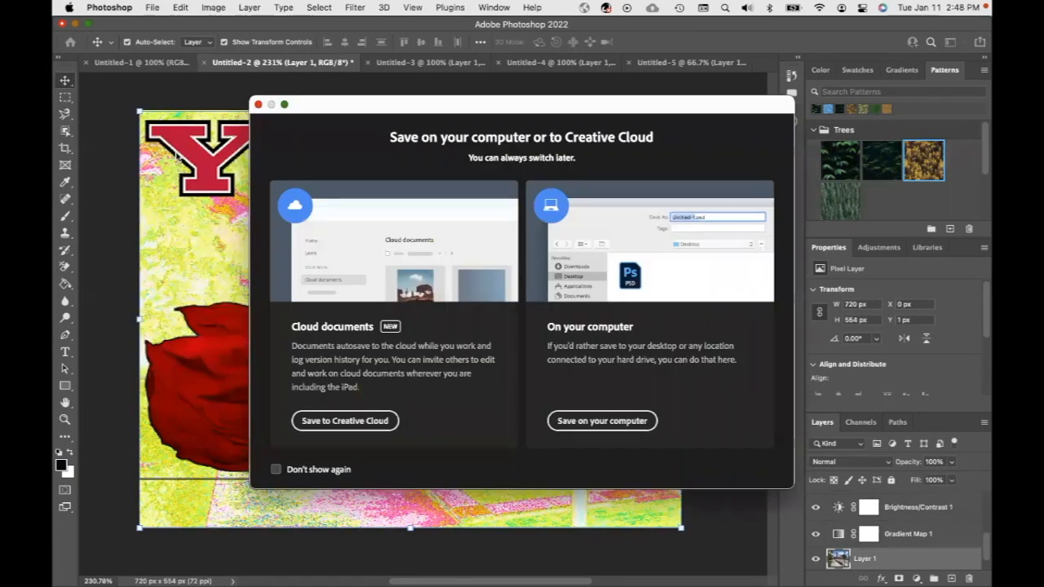
click(604, 422)
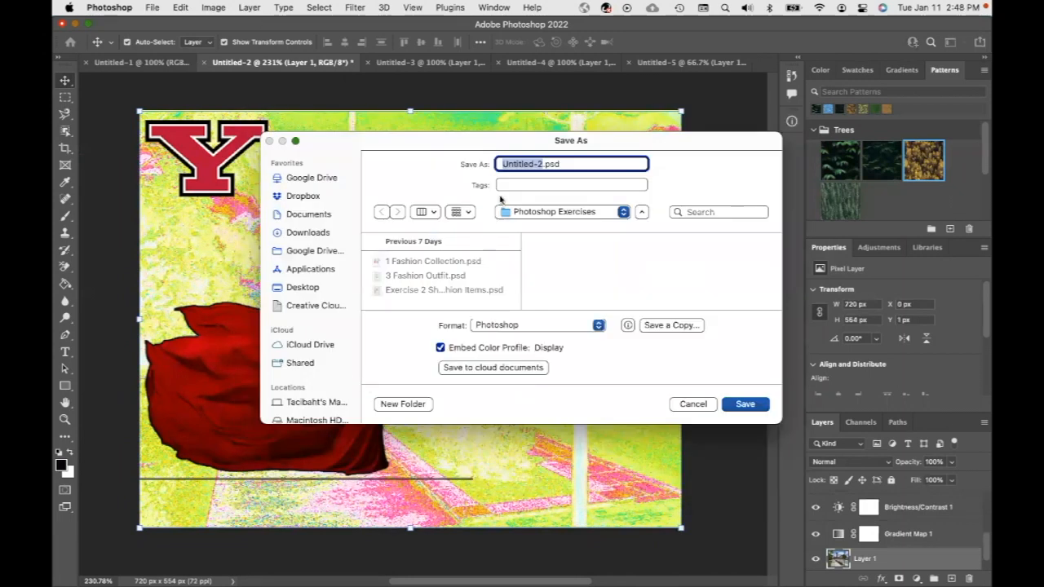
text(Exercise 5 )
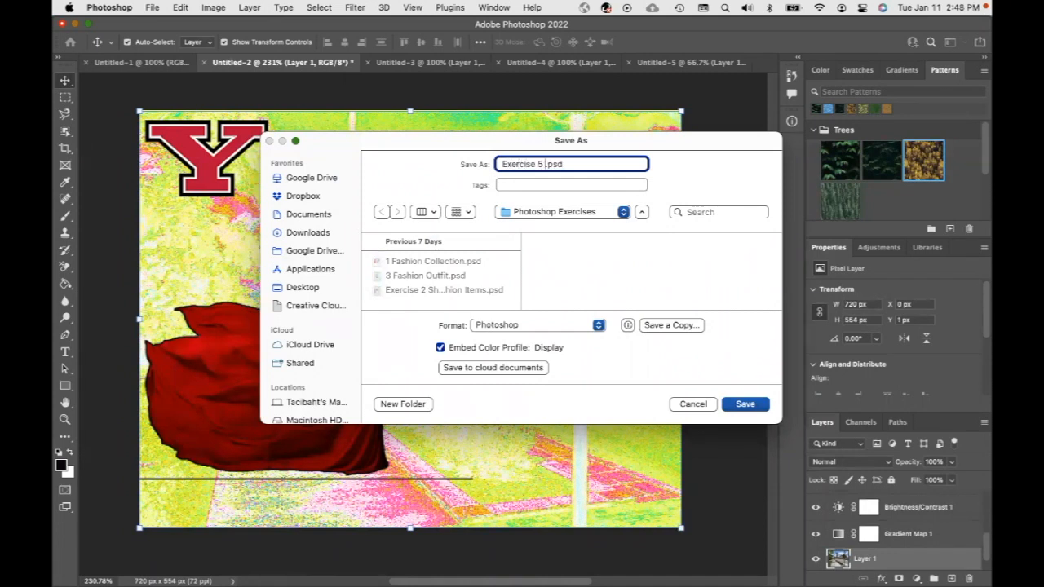
text(Layer Style Exercuse)
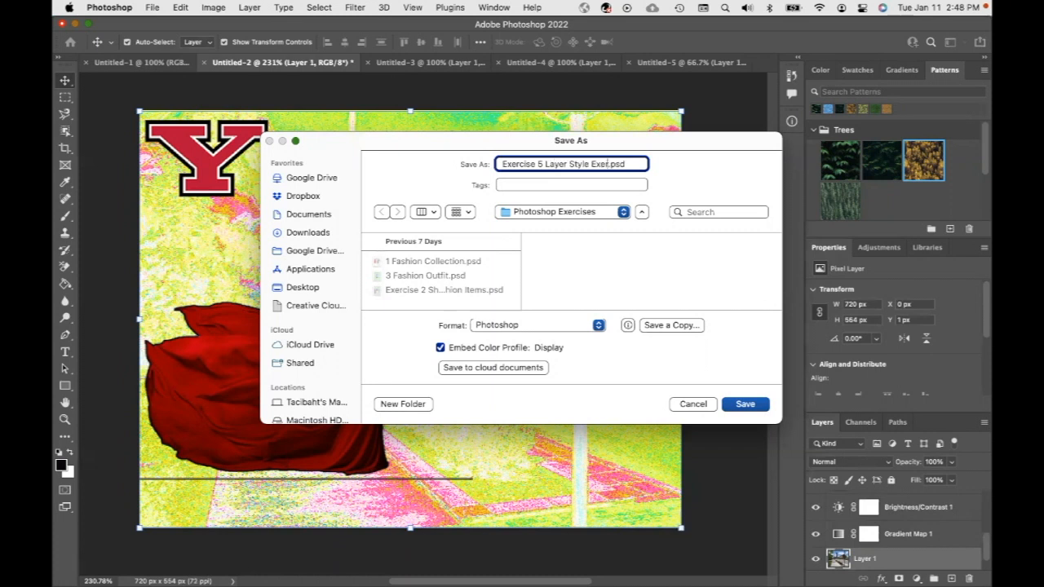
key(BackSpace)
key(BackSpace)
key(BackSpace)
text(ise)
click(744, 406)
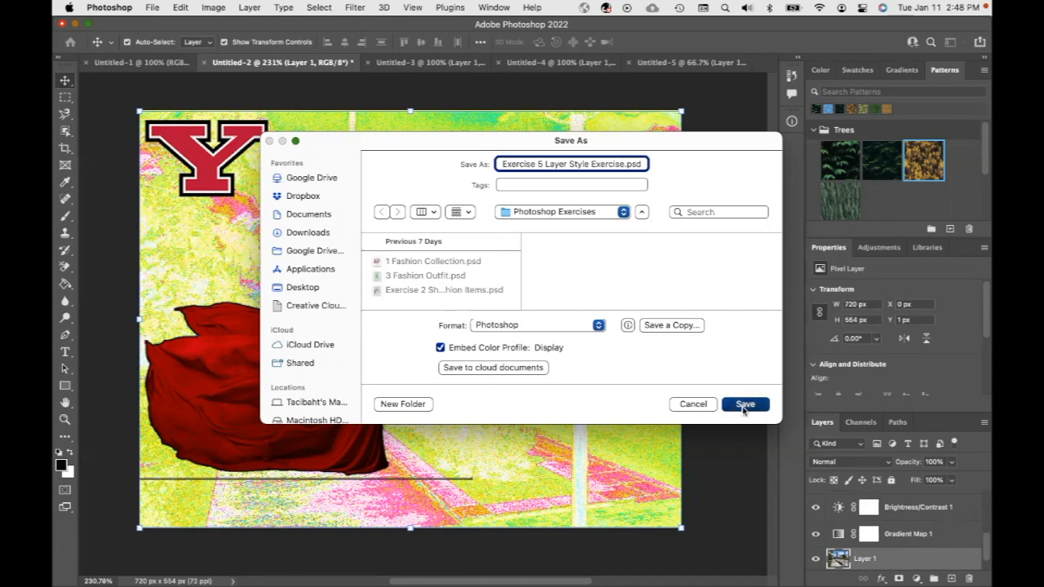
click(679, 259)
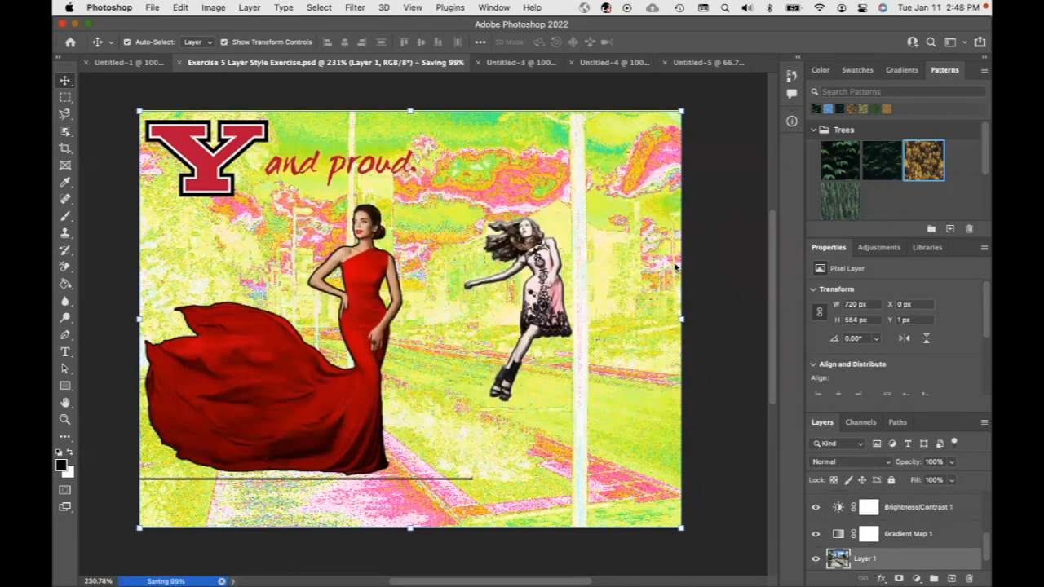